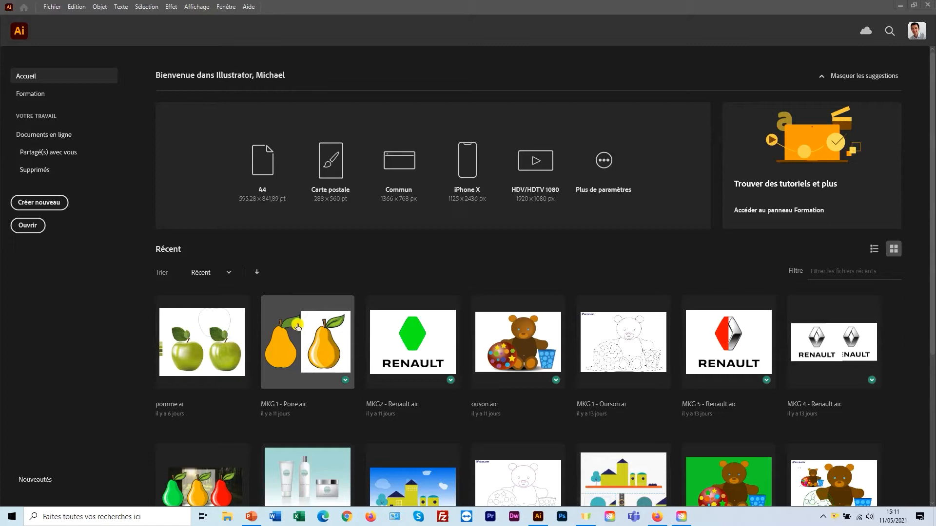
# Create a new landscape print document of 297 × 210 mm in RGB colour mode
pyautogui.click(55, 202)
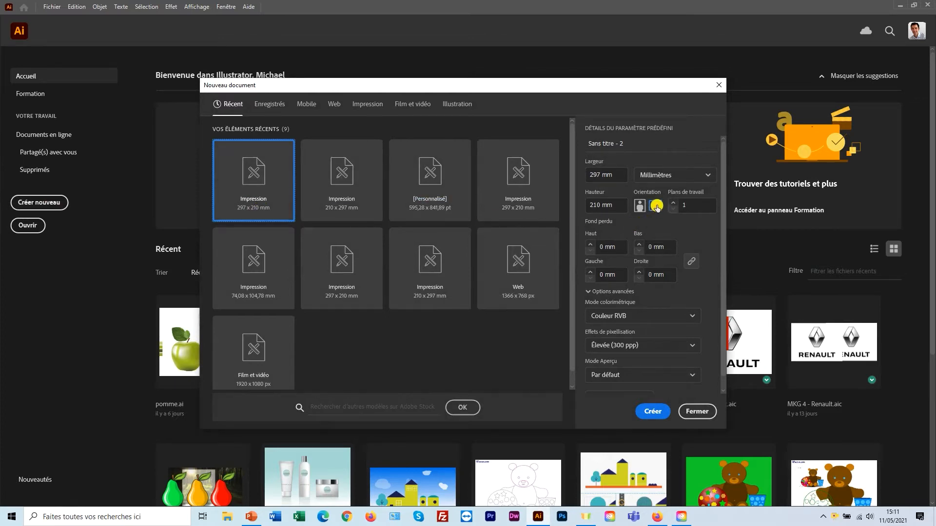
pyautogui.click(653, 411)
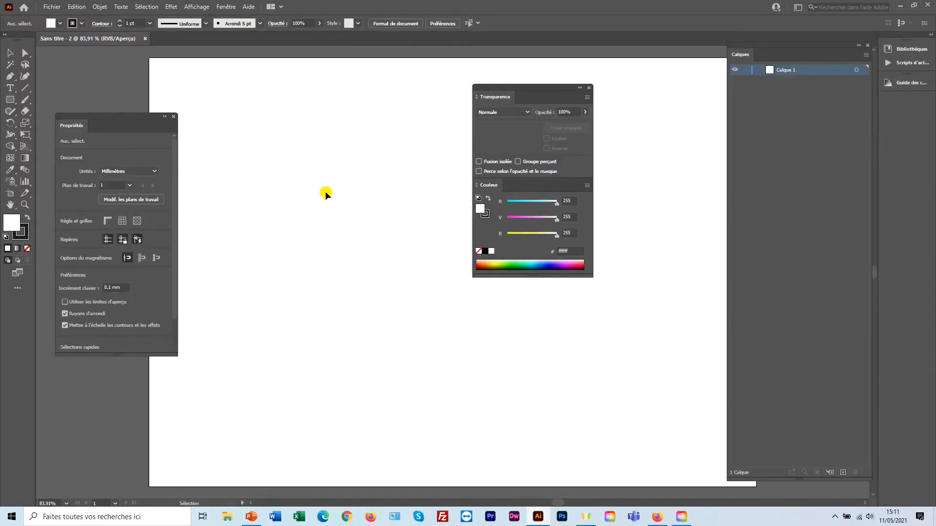
# Import the pear picture Image1.jpg from the Bureau folder and place it in the middle of the artboard
pyautogui.click(52, 7)
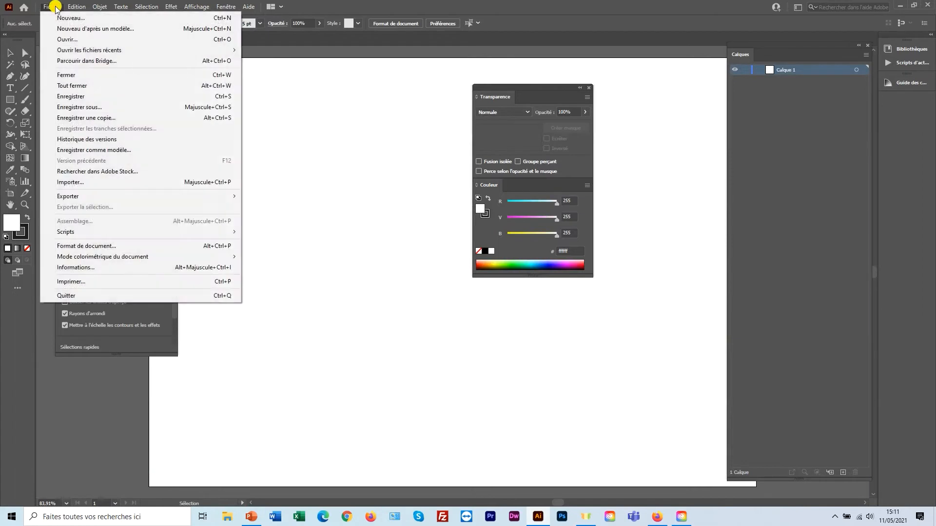
pyautogui.click(65, 182)
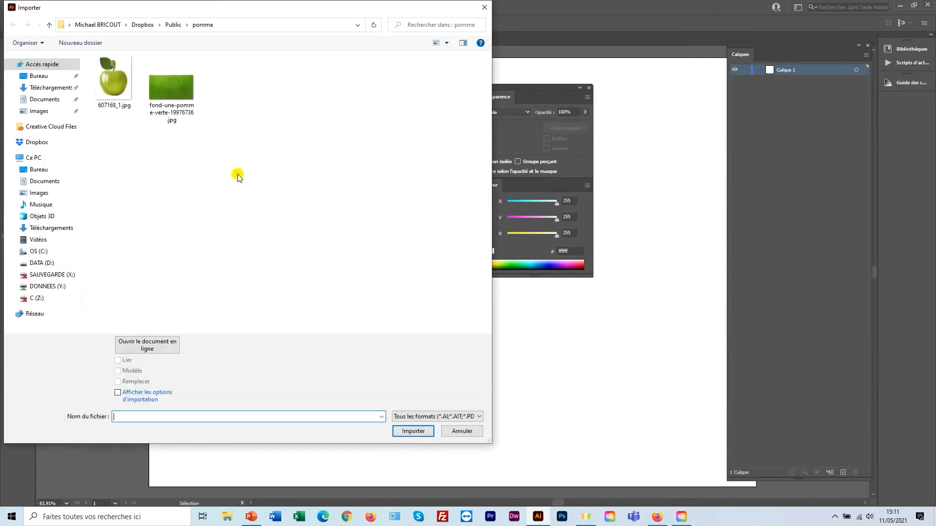
pyautogui.click(40, 76)
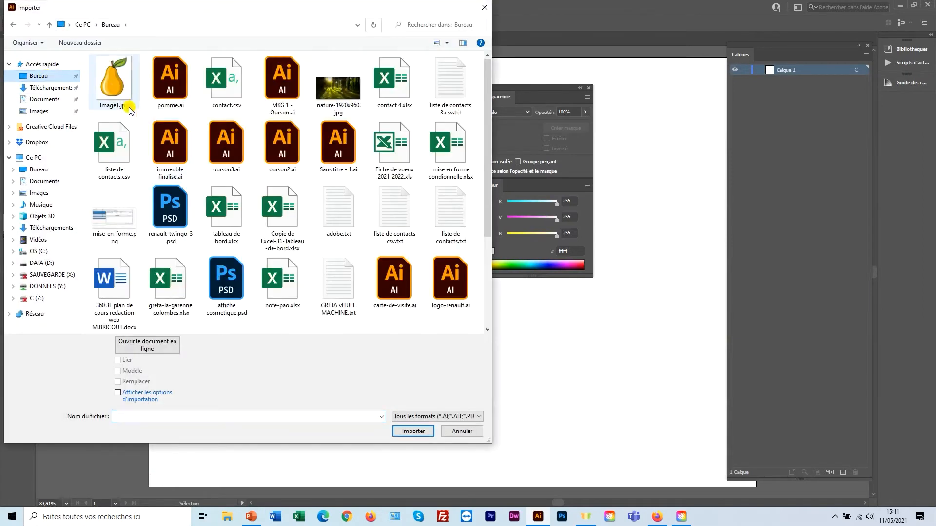
pyautogui.click(124, 105)
pyautogui.click(413, 431)
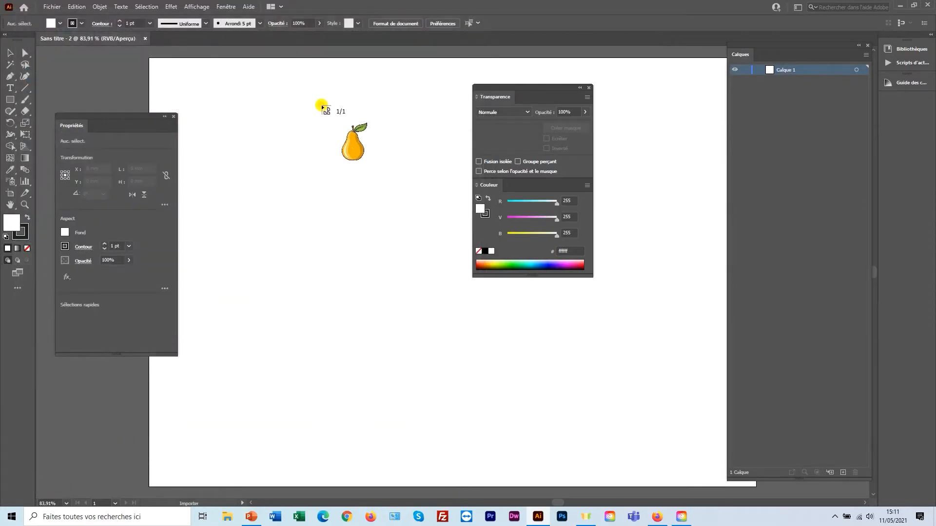
pyautogui.click(321, 104)
pyautogui.click(444, 286)
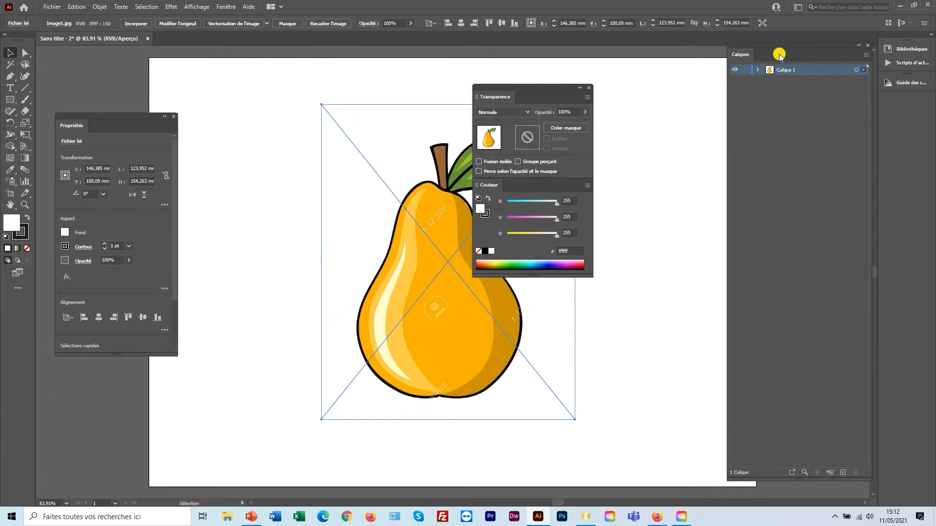
# Lock the layer Calque 1 and rearrange the floating panels so they no longer cover the pear
pyautogui.click(745, 70)
pyautogui.moveTo(541, 87); pyautogui.dragTo(645, 89)
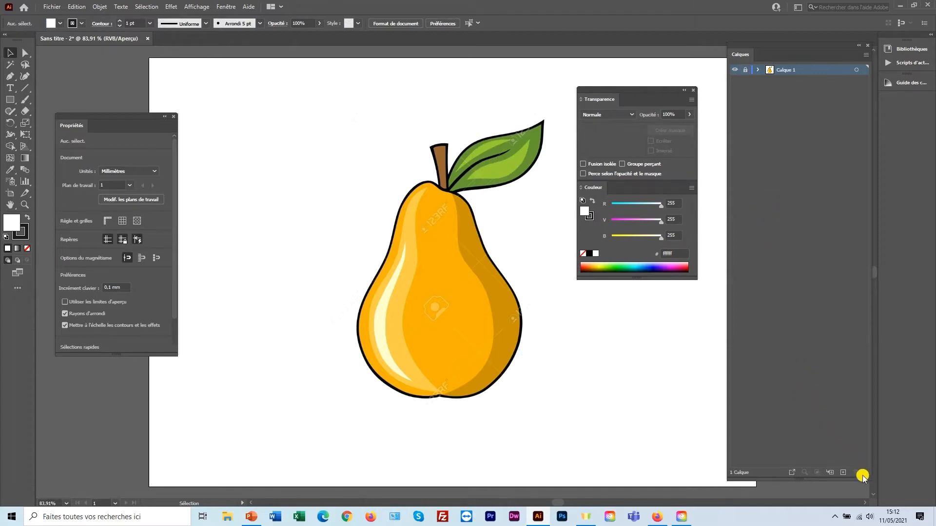
pyautogui.moveTo(869, 476); pyautogui.dragTo(831, 252)
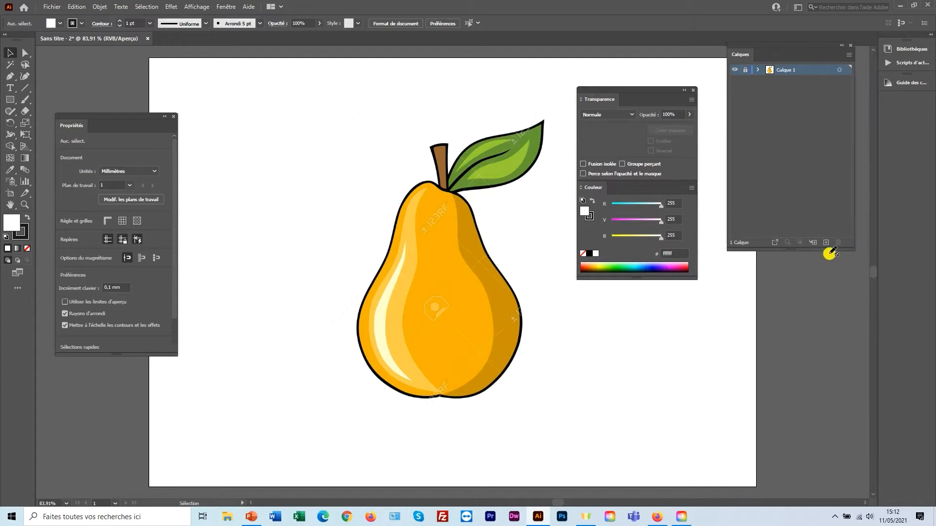
# Add a new layer above Calque 1 and name it Poire
pyautogui.click(826, 243)
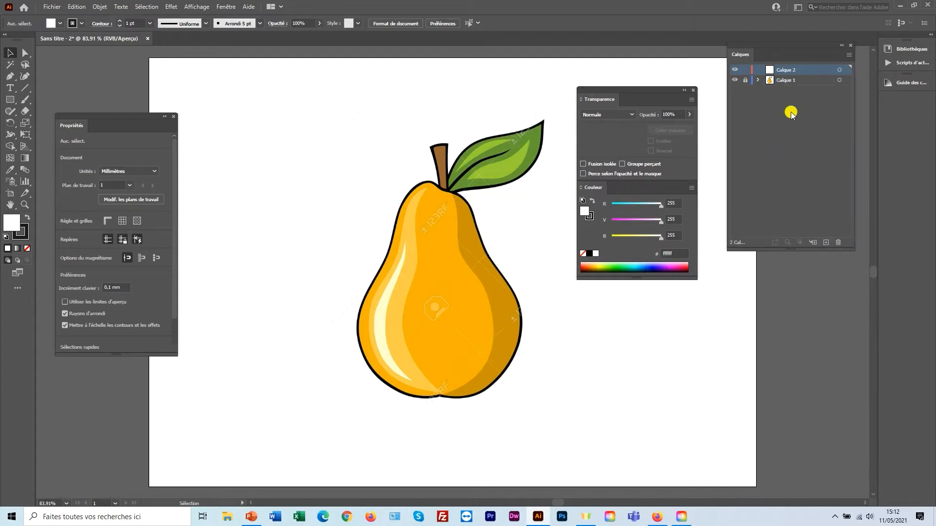
pyautogui.doubleClick(789, 70)
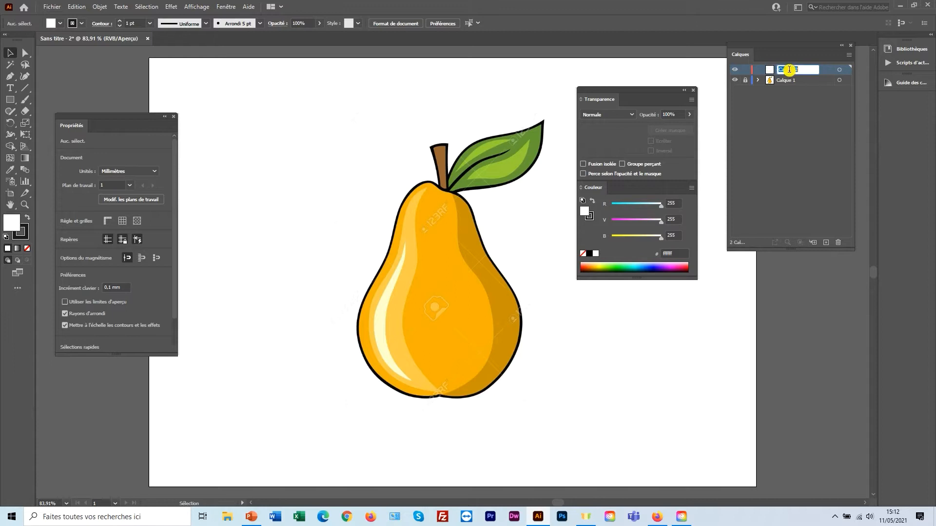
pyautogui.write('Poi')
pyautogui.click(787, 95)
# Start a Pen path along the stem's upper edge, curved to its right corner, and remove the outgoing handle there
pyautogui.keyDown('ctrl'); pyautogui.click(498, 177); pyautogui.keyUp('ctrl')
pyautogui.keyDown('ctrl'); pyautogui.click(498, 177); pyautogui.keyUp('ctrl')
pyautogui.moveTo(440, 305); pyautogui.dragTo(473, 192)
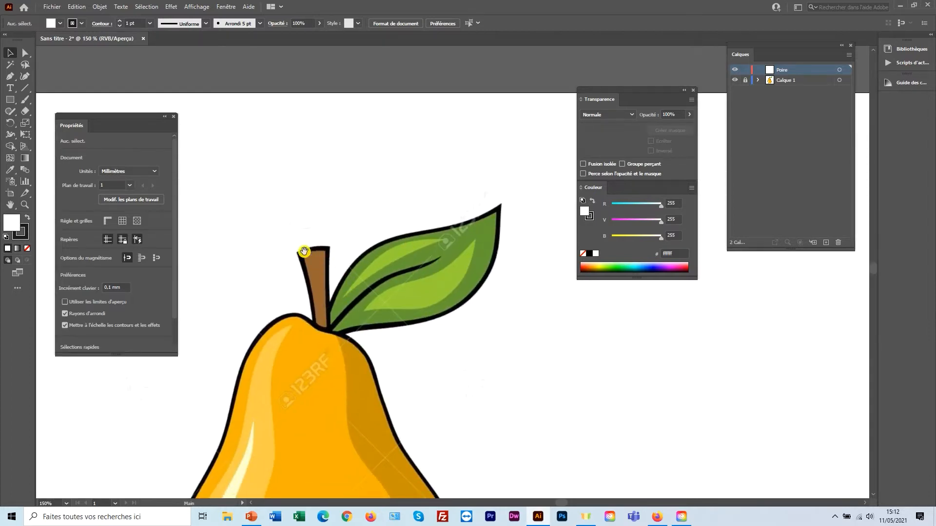
pyautogui.keyDown('ctrl'); pyautogui.click(333, 274); pyautogui.keyUp('ctrl')
pyautogui.keyDown('ctrl'); pyautogui.click(332, 274); pyautogui.keyUp('ctrl')
pyautogui.moveTo(506, 305); pyautogui.dragTo(312, 211)
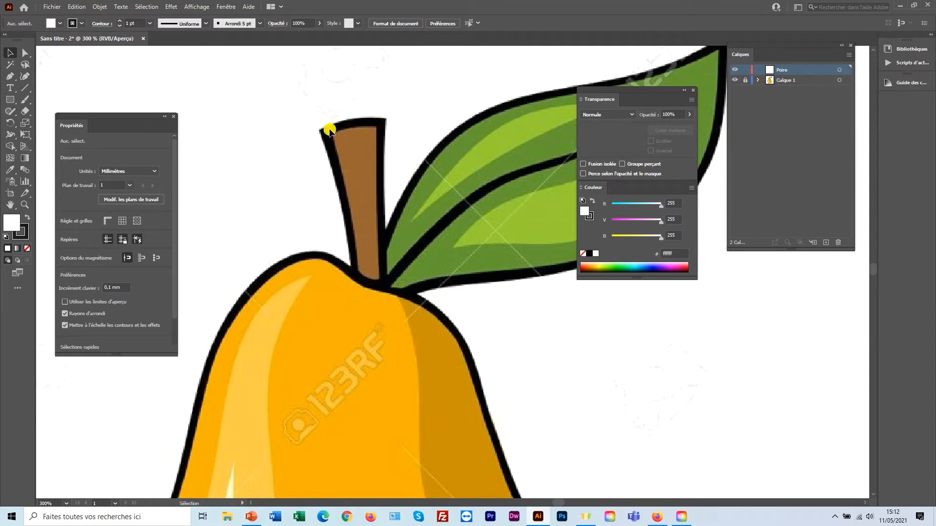
pyautogui.click(9, 76)
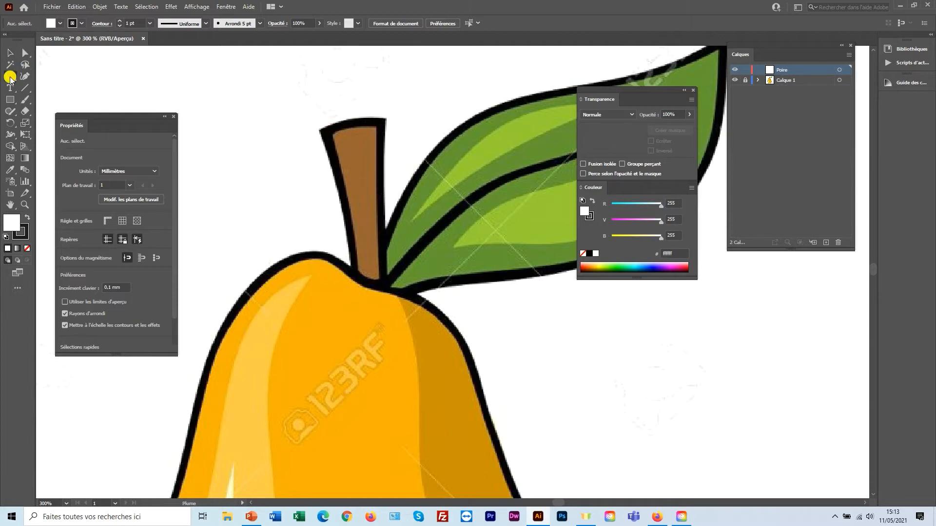
pyautogui.click(333, 135)
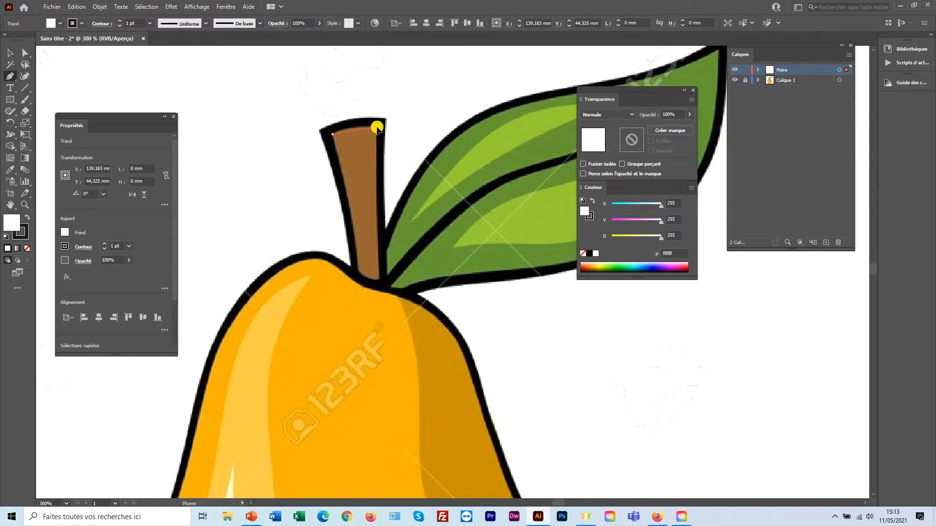
pyautogui.moveTo(377, 128); pyautogui.dragTo(410, 126)
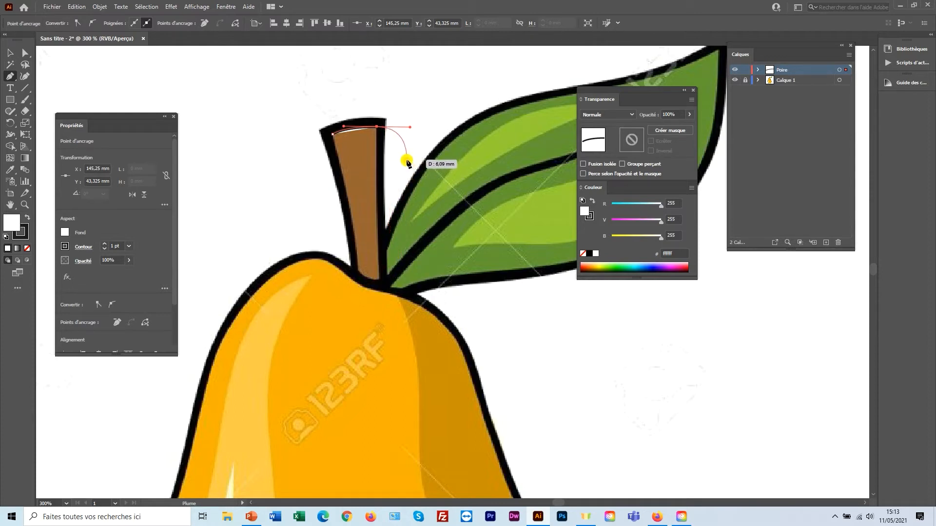
pyautogui.click(378, 129)
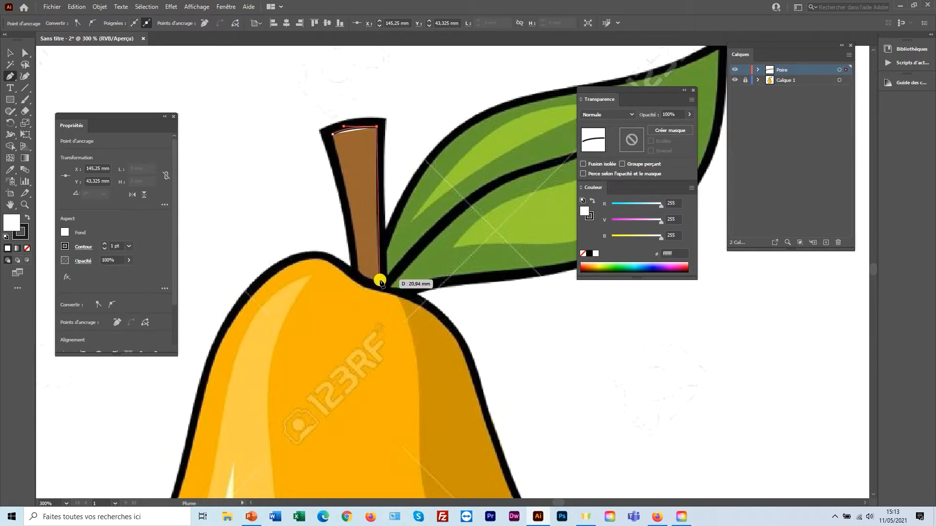
# Continue the path down the stem's right side to its base, remove the outgoing handle, and set the fill to none
pyautogui.click(380, 281)
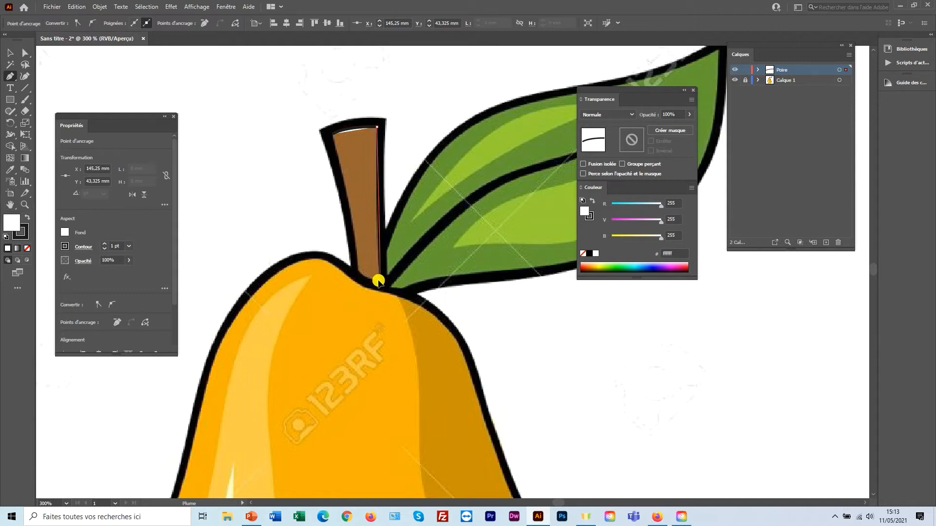
pyautogui.moveTo(381, 306); pyautogui.dragTo(386, 331)
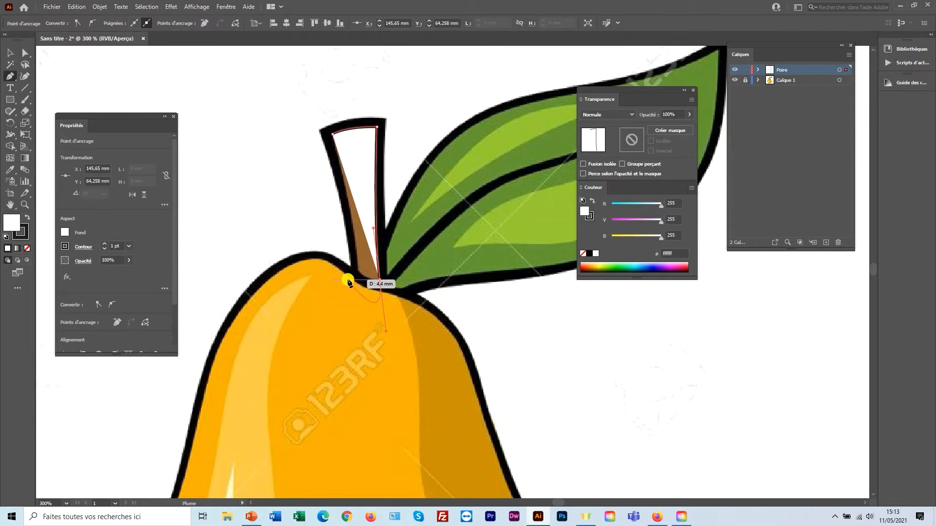
pyautogui.press('alt')
pyautogui.keyDown('alt'); pyautogui.click(382, 283); pyautogui.keyUp('alt')
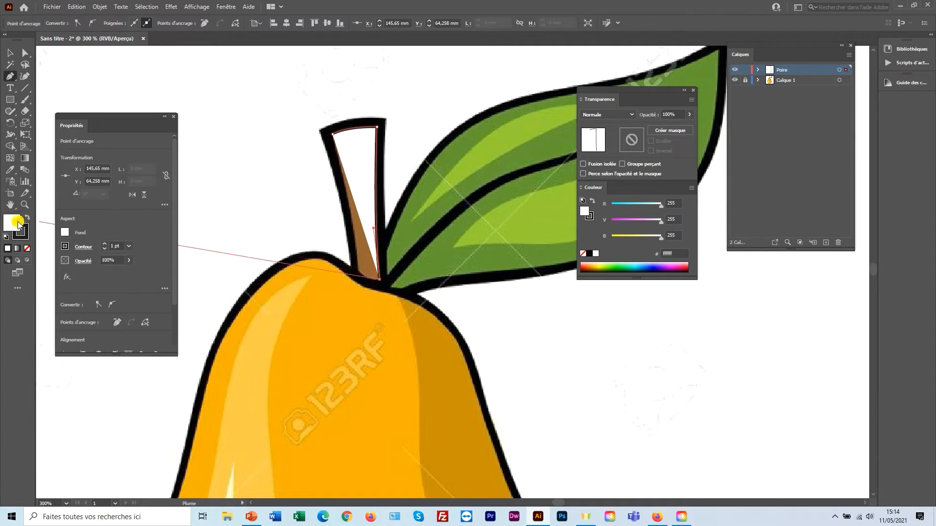
pyautogui.click(26, 249)
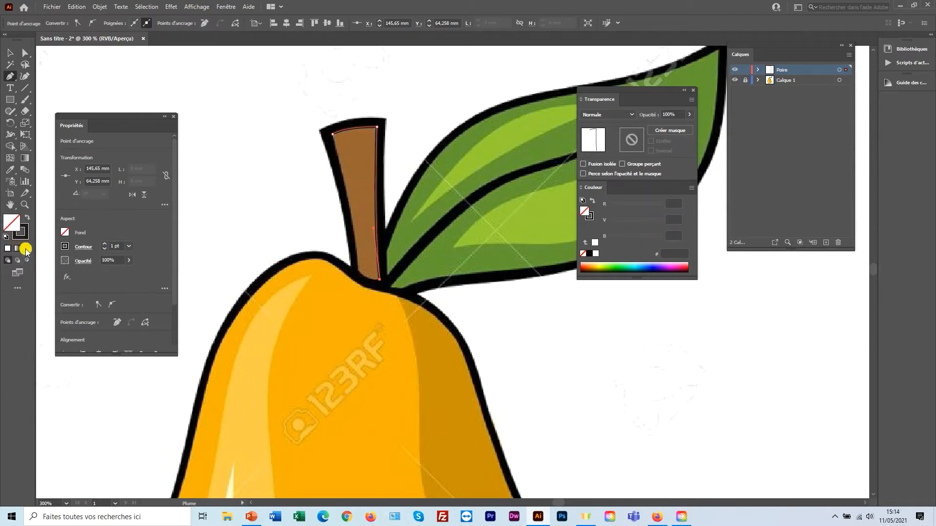
# Curve the path across the stem's base and up its left side, closing it at the starting point
pyautogui.click(358, 271)
pyautogui.moveTo(357, 271); pyautogui.dragTo(341, 257)
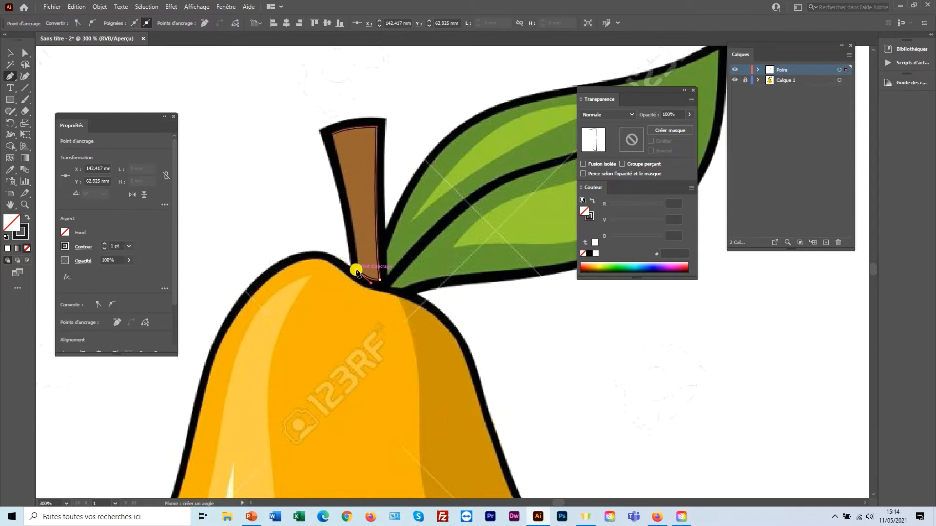
pyautogui.click(332, 136)
pyautogui.moveTo(333, 136); pyautogui.dragTo(311, 82)
# Fill the closed stem path with the brown sampled from the picture's stem using the Eyedropper
pyautogui.press('v')
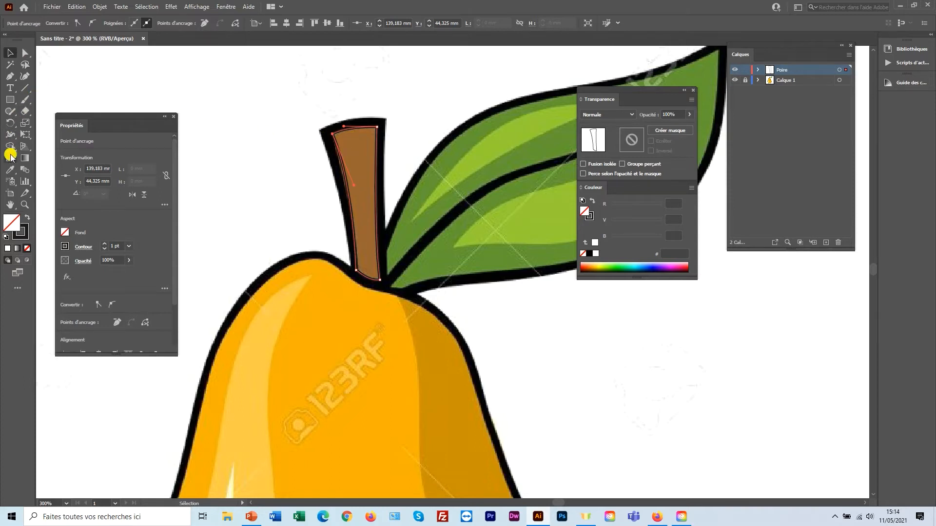
pyautogui.click(10, 169)
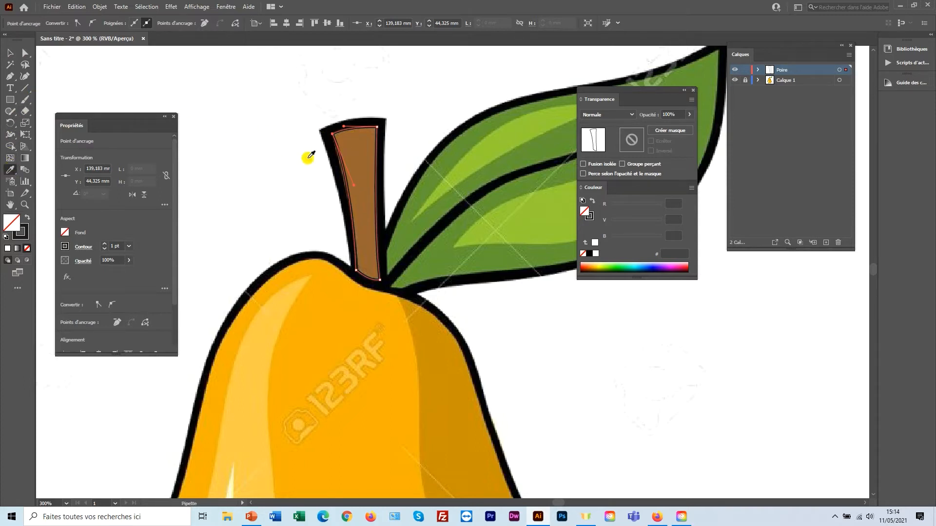
pyautogui.click(360, 151)
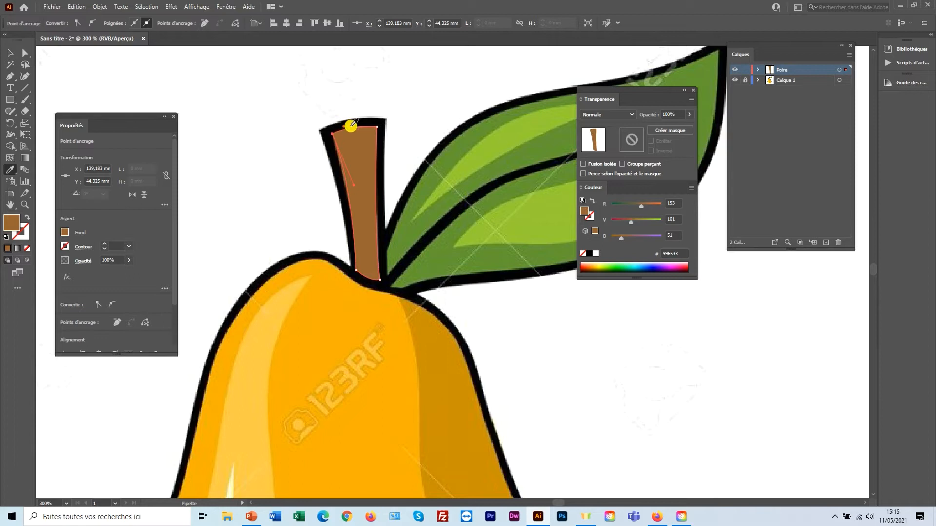
# Show the stroke settings and give the stem a 3 pt stroke aligned to the outside of the path
pyautogui.click(228, 7)
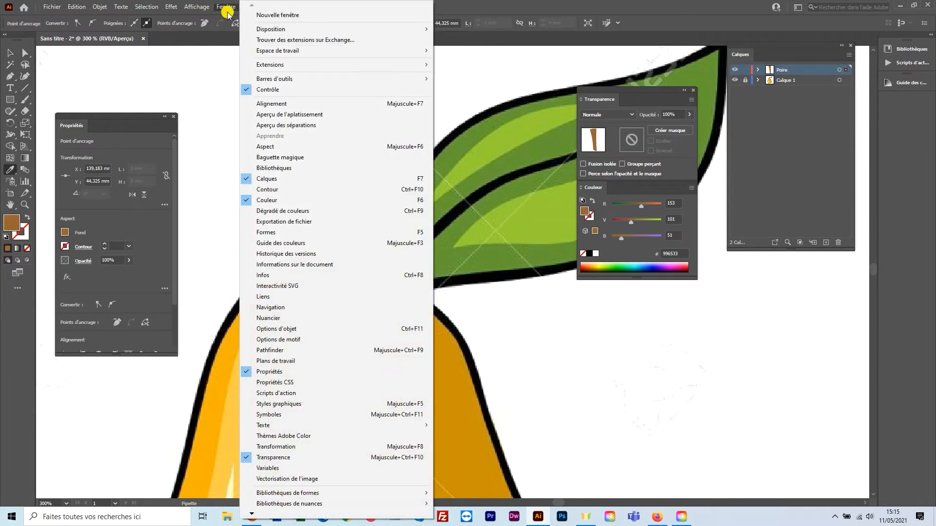
pyautogui.click(271, 189)
pyautogui.moveTo(621, 294); pyautogui.dragTo(461, 115)
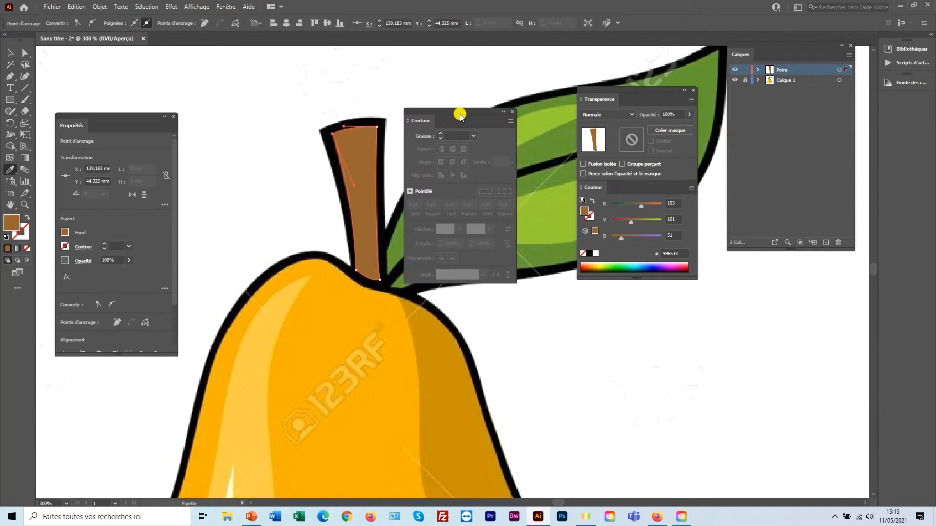
pyautogui.click(441, 135)
pyautogui.click(442, 135)
pyautogui.click(441, 135)
pyautogui.click(442, 135)
pyautogui.click(442, 135)
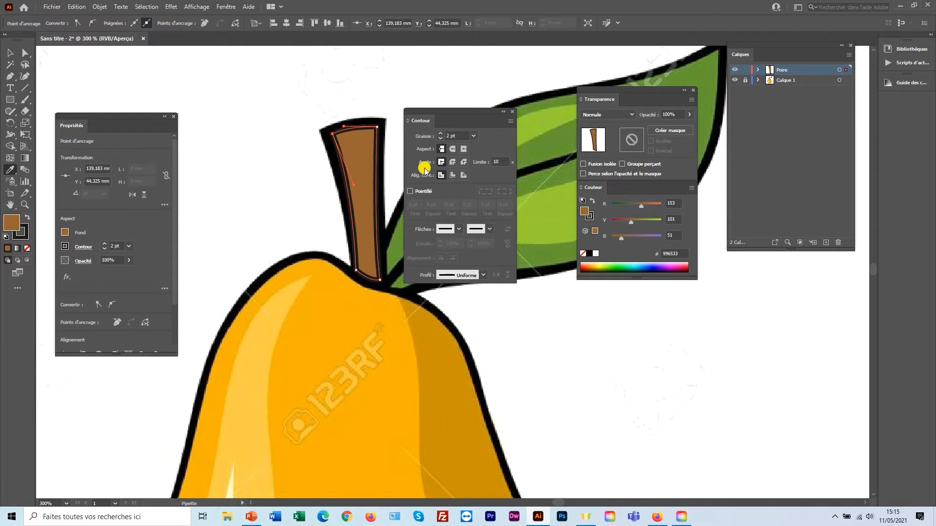
pyautogui.click(463, 178)
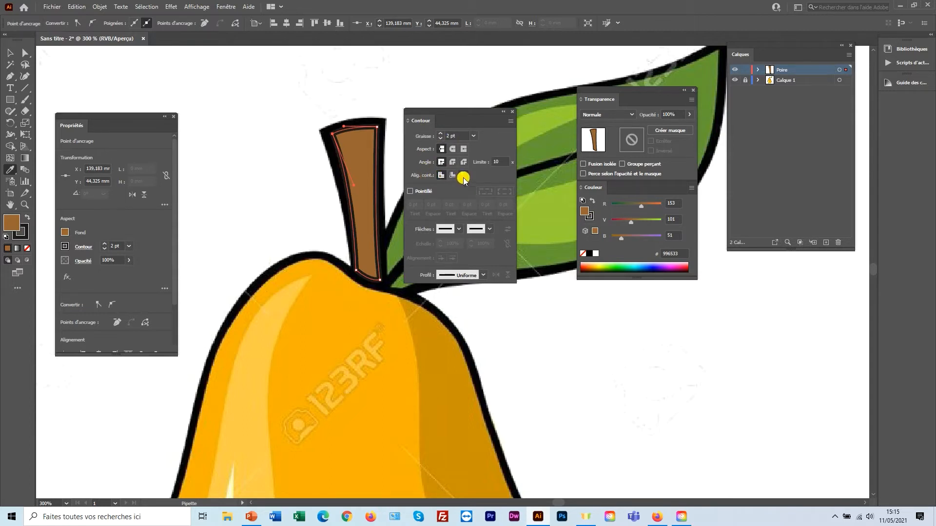
pyautogui.click(441, 133)
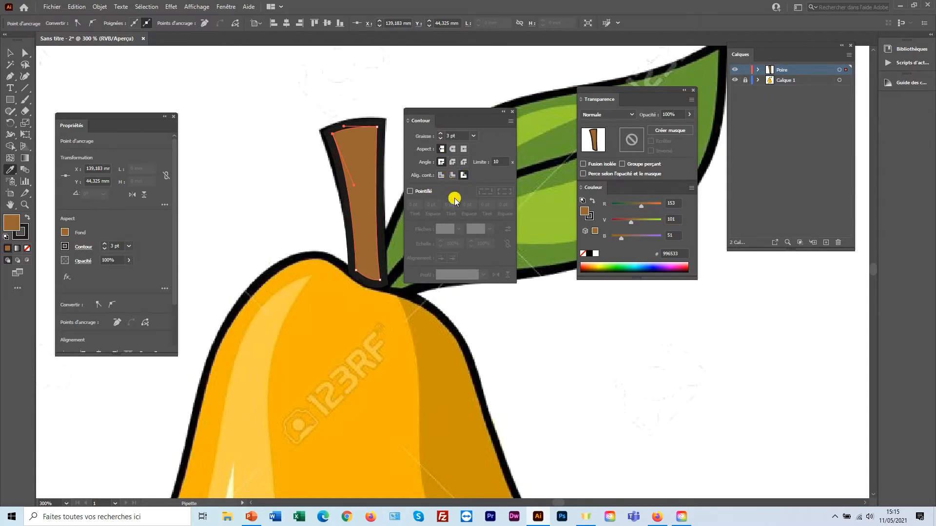
# Move the traced stem aside to compare it with the picture's stem, and undo the move
pyautogui.click(9, 52)
pyautogui.moveTo(347, 146); pyautogui.dragTo(254, 167)
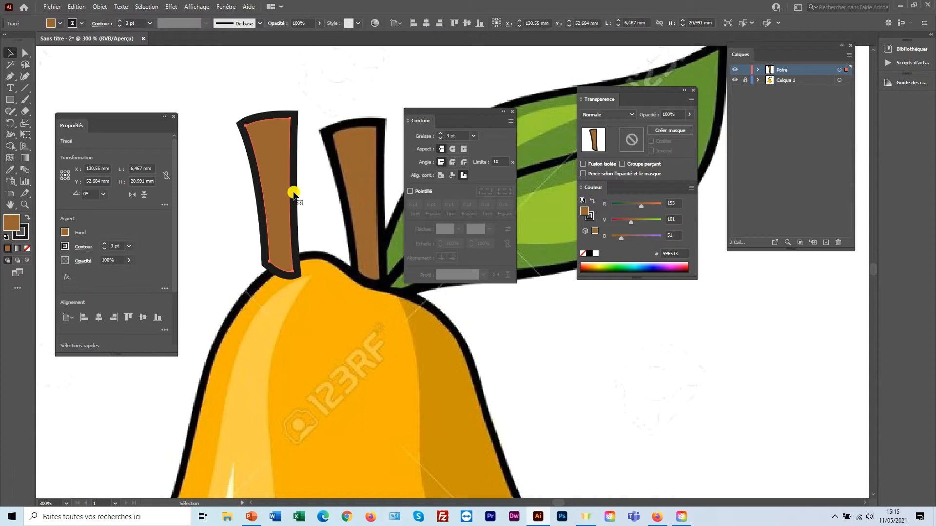
pyautogui.hotkey('ctrl', 'z')
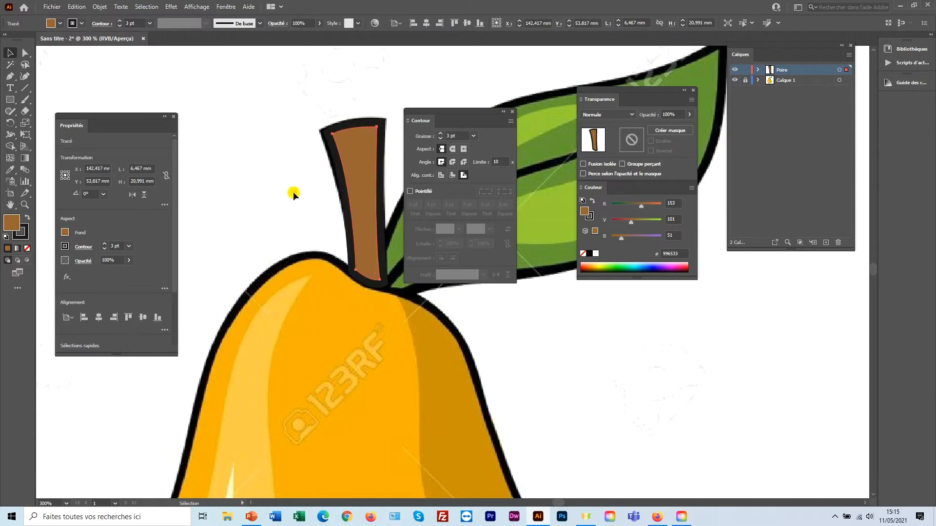
# Deselect the stem and trace the leaf's upper edge with the Pen tool from beside the stem to a corner point at the leaf tip
pyautogui.hotkey('ctrl', 'shift', 'a')
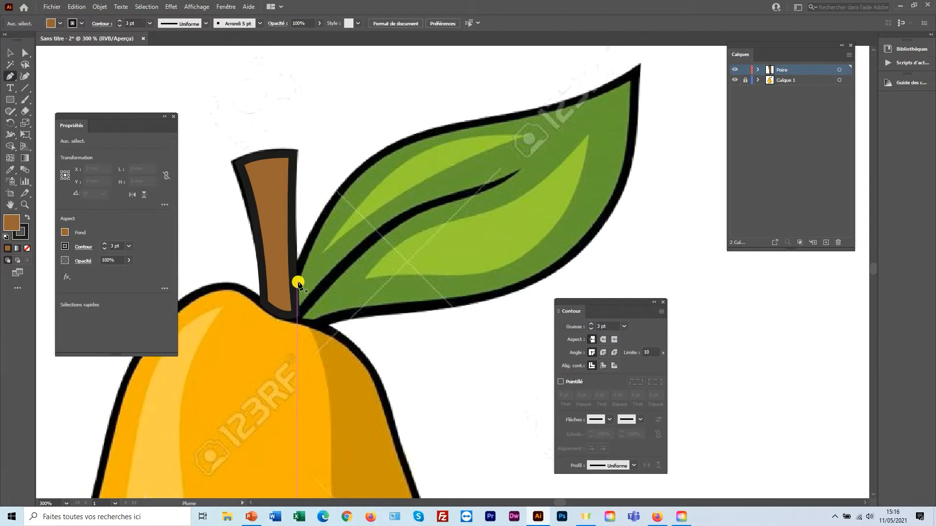
pyautogui.click(297, 282)
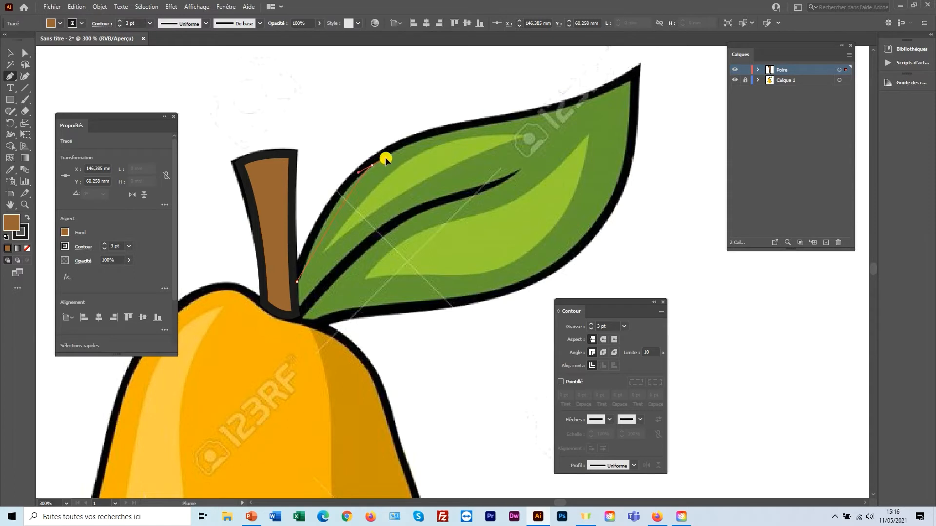
pyautogui.moveTo(404, 147); pyautogui.dragTo(414, 139)
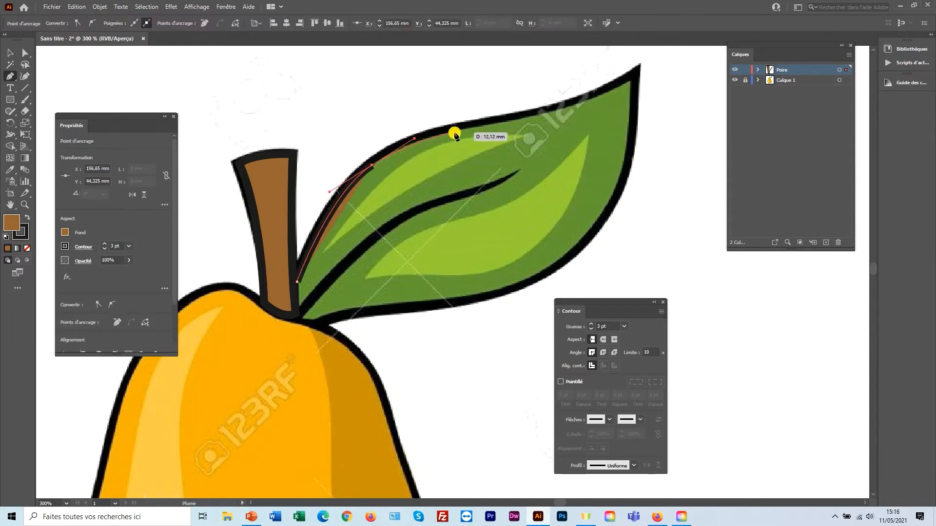
pyautogui.click(458, 131)
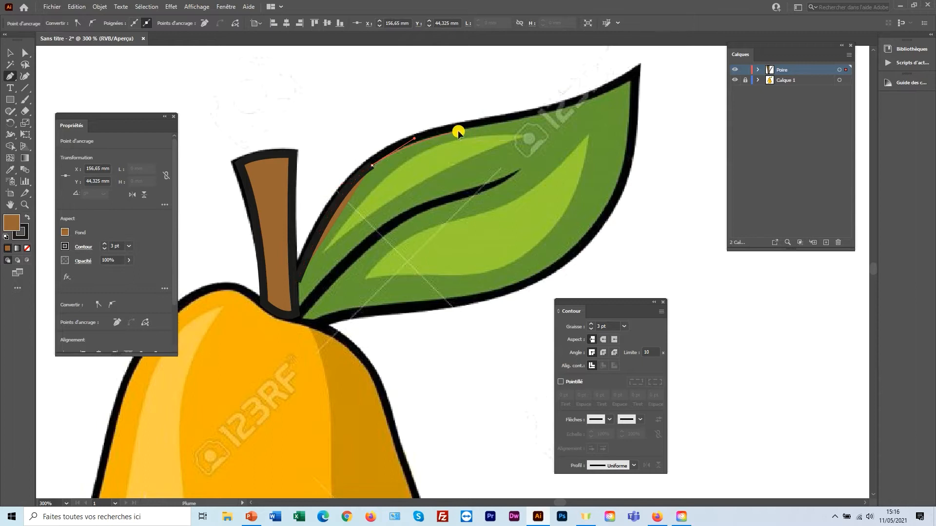
pyautogui.click(459, 132)
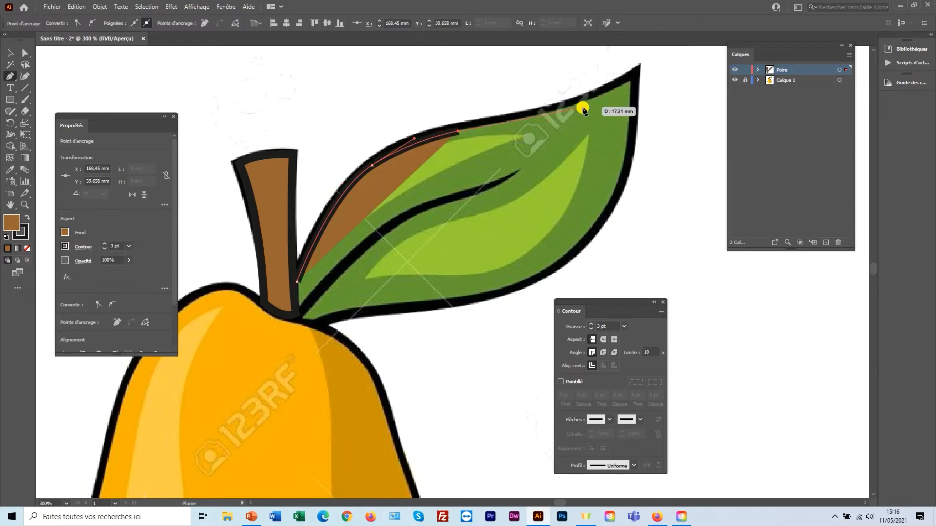
pyautogui.moveTo(630, 83); pyautogui.dragTo(671, 58)
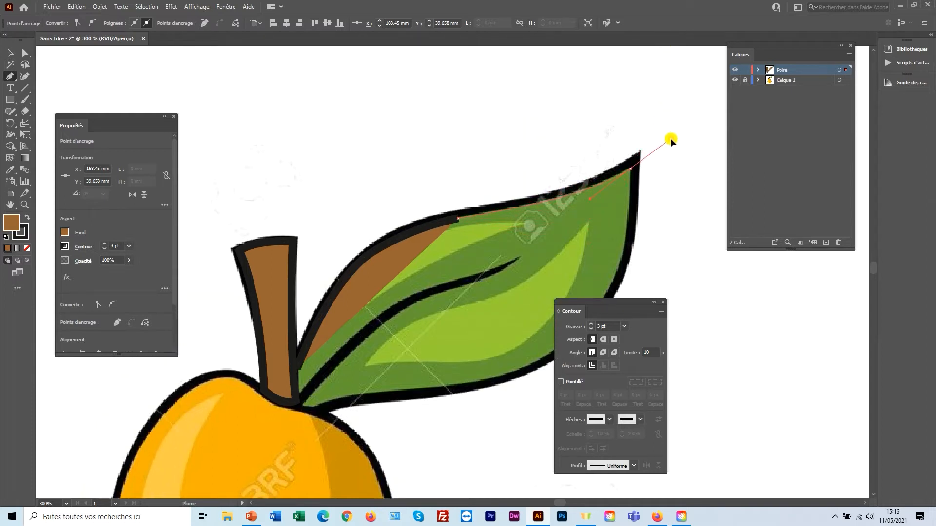
pyautogui.moveTo(671, 142); pyautogui.dragTo(671, 142)
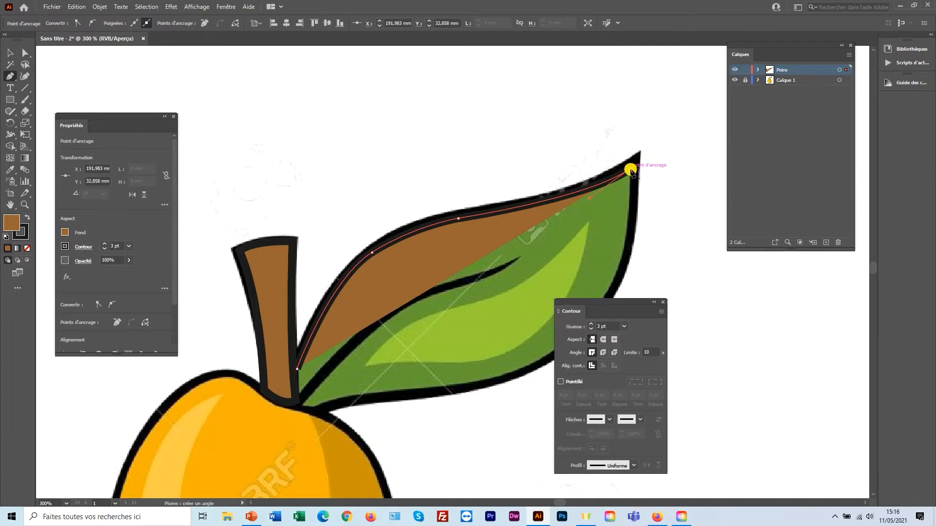
# Curve the path down the leaf's outer side and along its lower edge to the stem's base, closing it at the starting point
pyautogui.moveTo(623, 304); pyautogui.dragTo(751, 303)
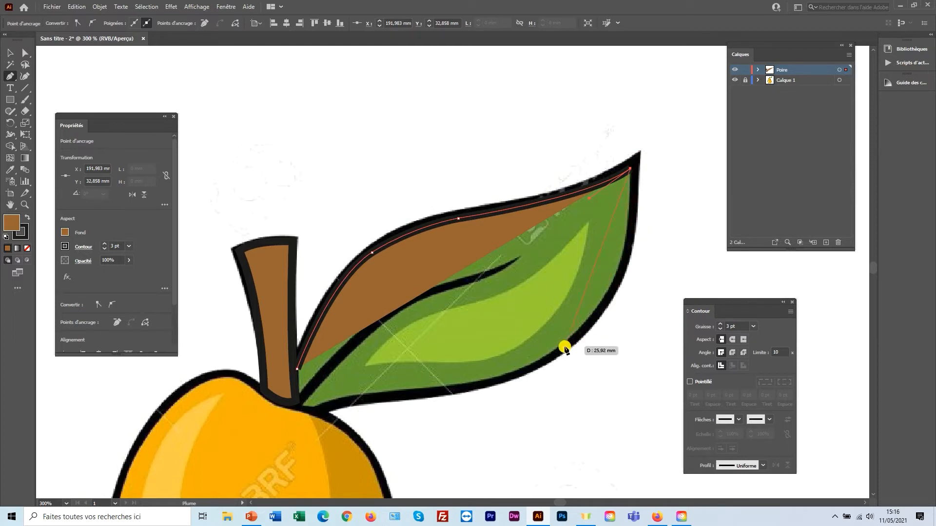
pyautogui.moveTo(555, 351); pyautogui.dragTo(470, 418)
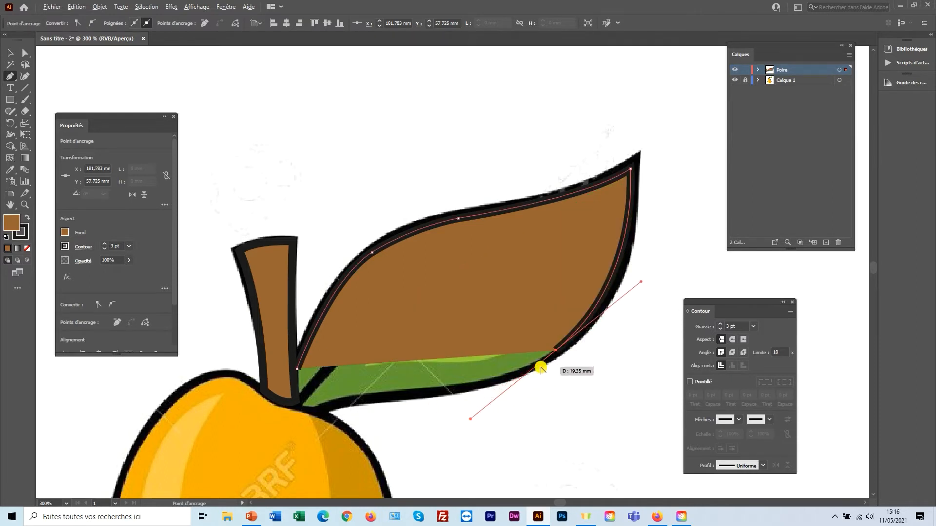
pyautogui.click(557, 352)
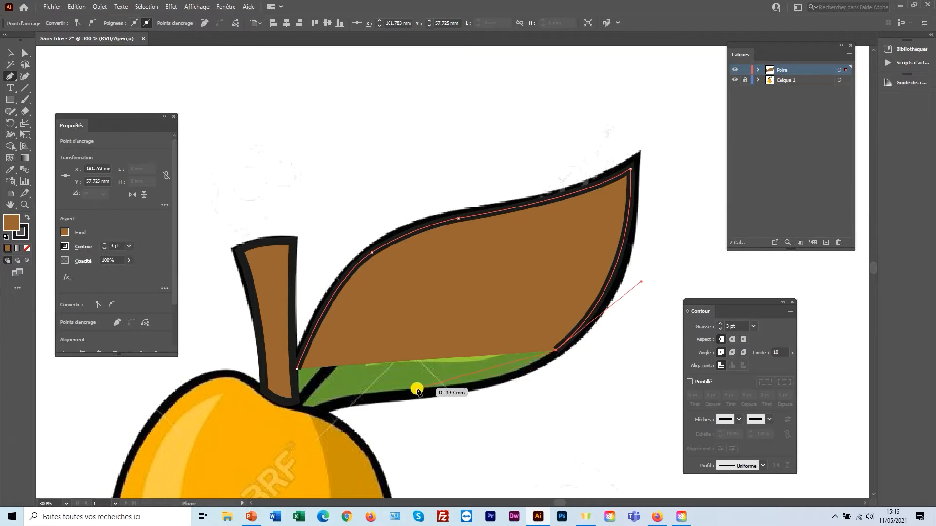
pyautogui.moveTo(417, 390); pyautogui.dragTo(330, 392)
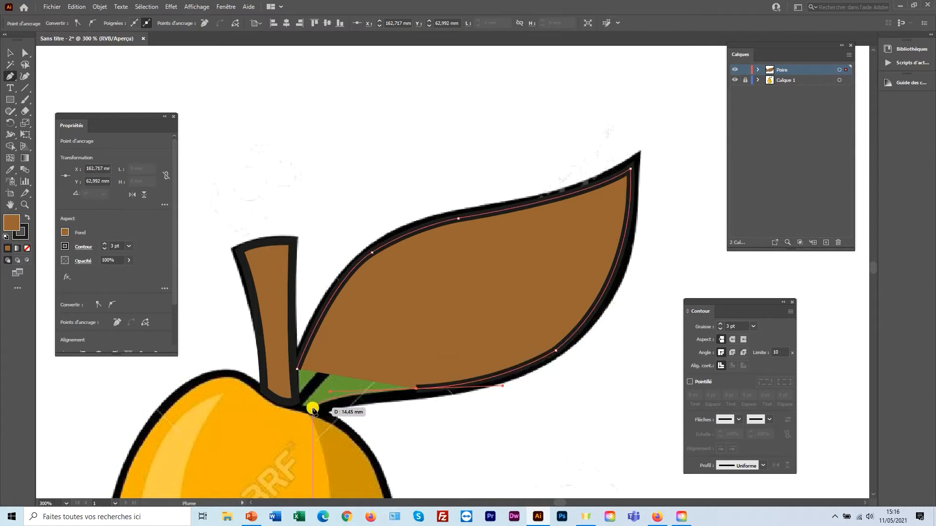
pyautogui.click(313, 408)
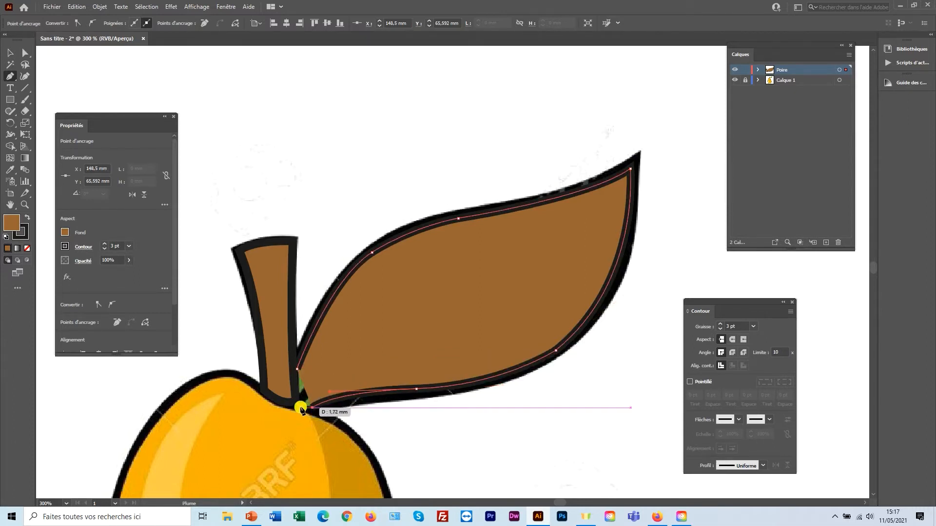
pyautogui.click(298, 408)
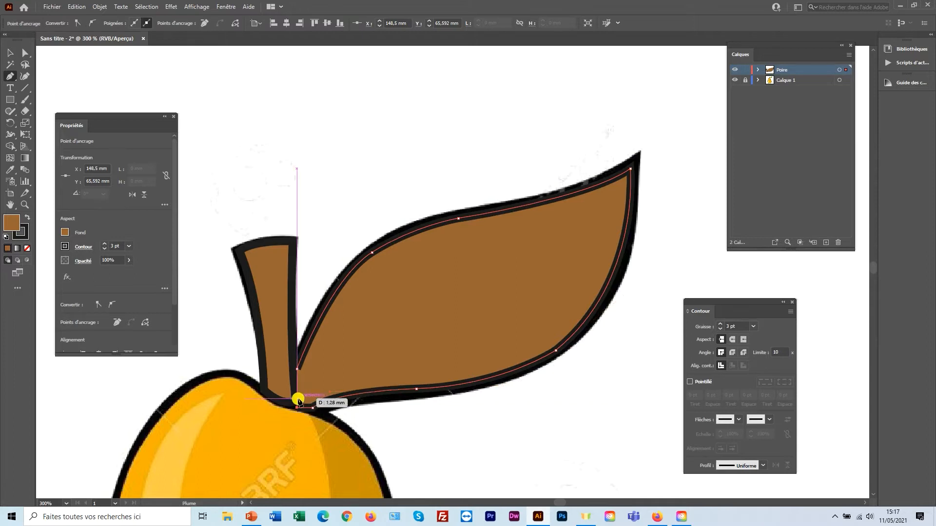
pyautogui.click(297, 369)
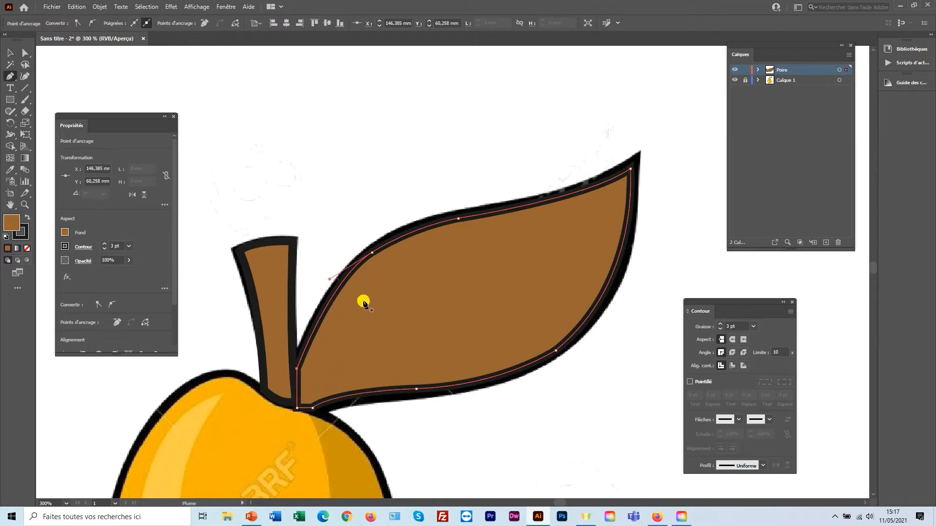
# Remove the leaf shape's brown fill and fill it with the medium green sampled from the picture's leaf using the Eyedropper
pyautogui.click(10, 53)
pyautogui.click(401, 226)
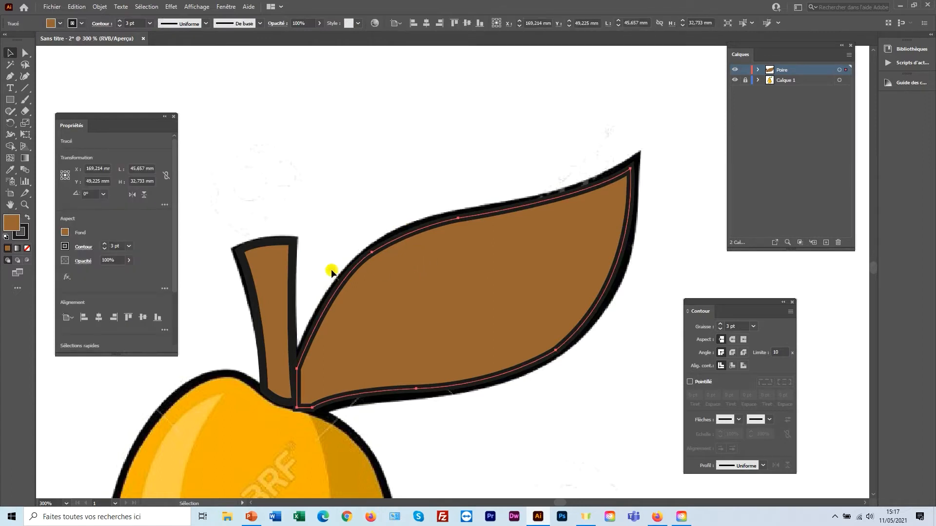
pyautogui.click(28, 250)
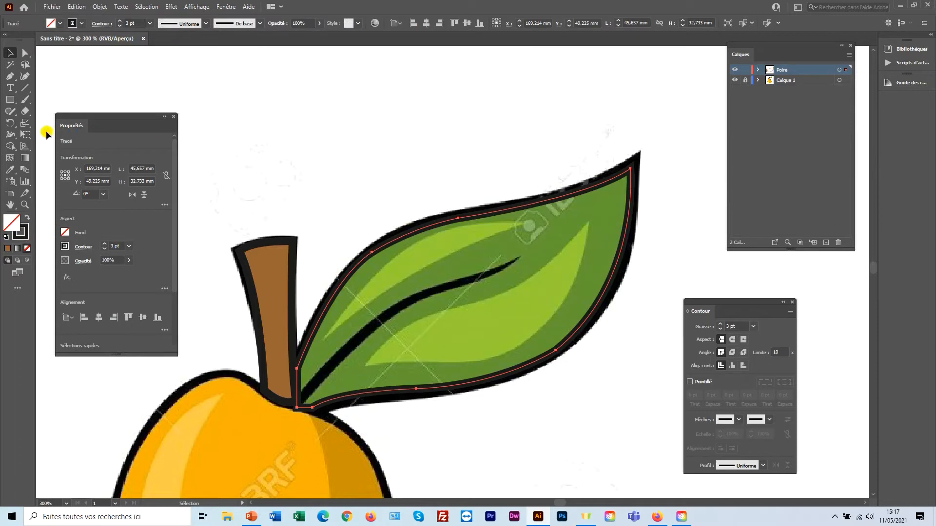
pyautogui.click(9, 169)
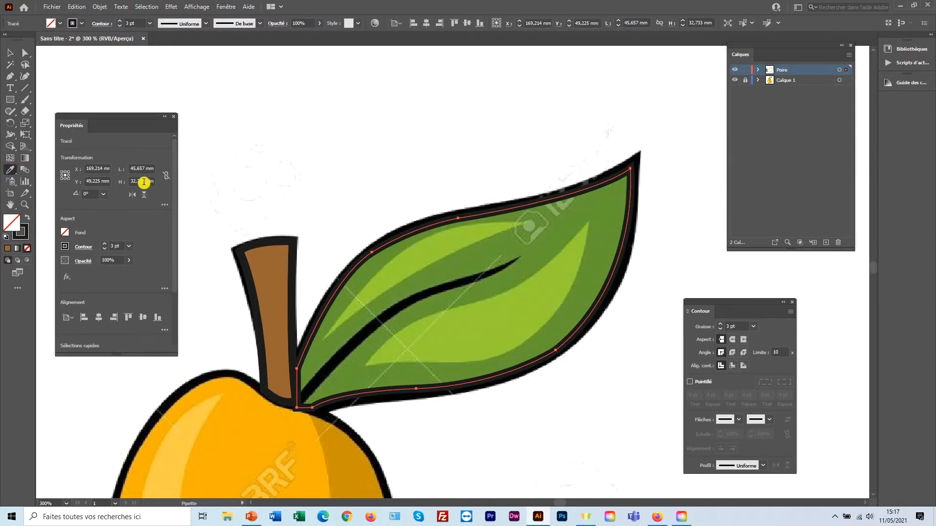
pyautogui.click(517, 241)
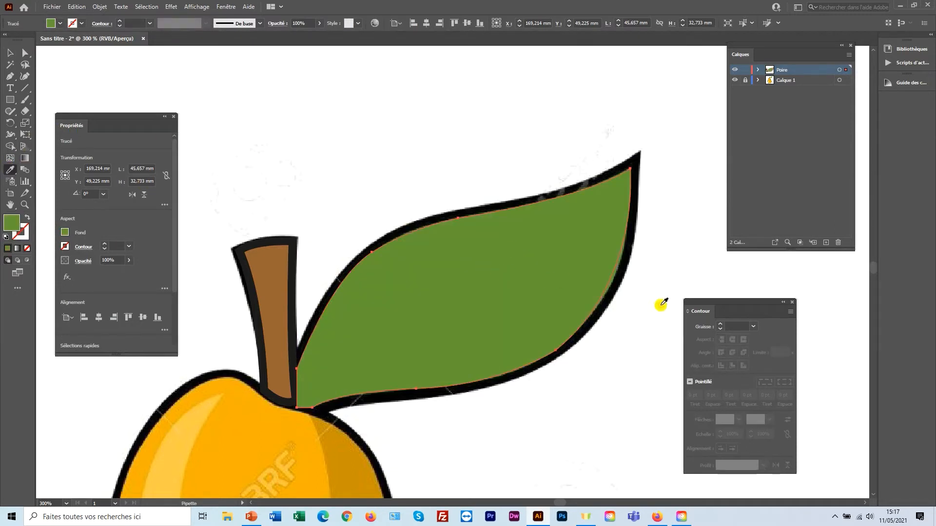
# Give the leaf shape a 3 pt stroke aligned to the outside of the path
pyautogui.moveTo(718, 305)
pyautogui.mouseDown()
pyautogui.moveTo(657, 268)
pyautogui.moveTo(659, 259)
pyautogui.mouseUp()
pyautogui.click(659, 277)
pyautogui.click(661, 278)
pyautogui.click(661, 278)
pyautogui.click(661, 278)
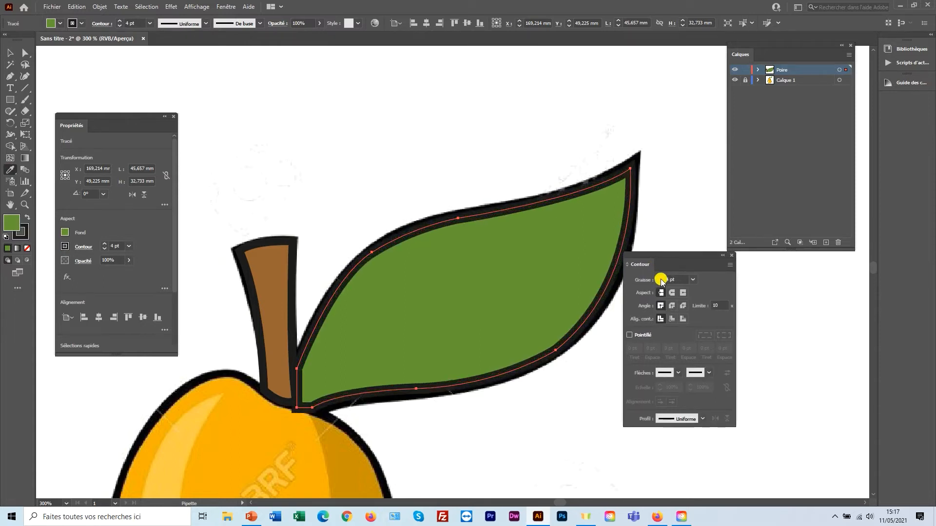
pyautogui.click(683, 319)
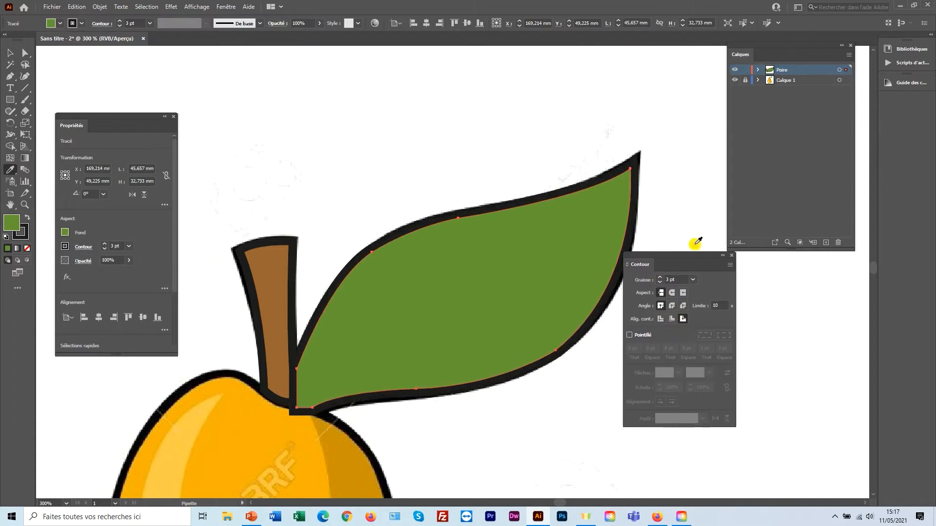
# Expand the Poire layer to show its paths and hide the green leaf path
pyautogui.click(757, 72)
pyautogui.click(789, 82)
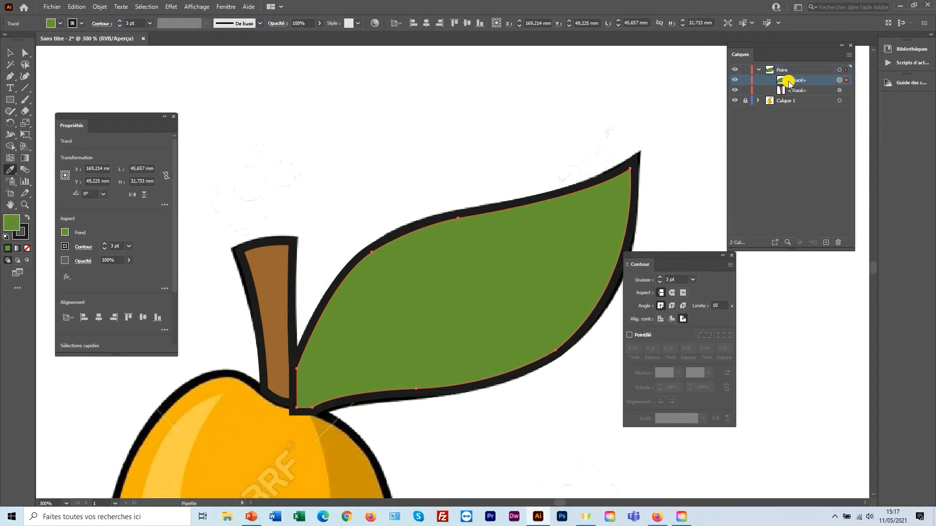
pyautogui.click(784, 91)
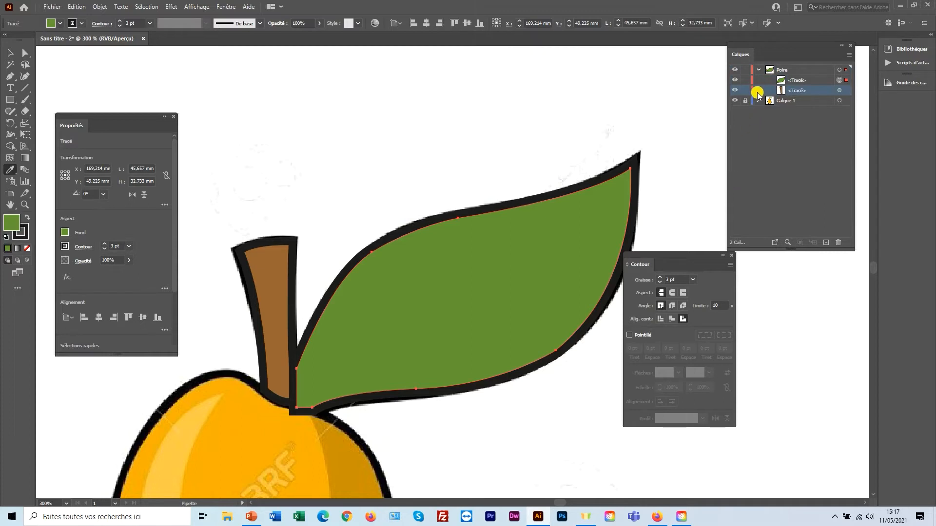
pyautogui.click(735, 80)
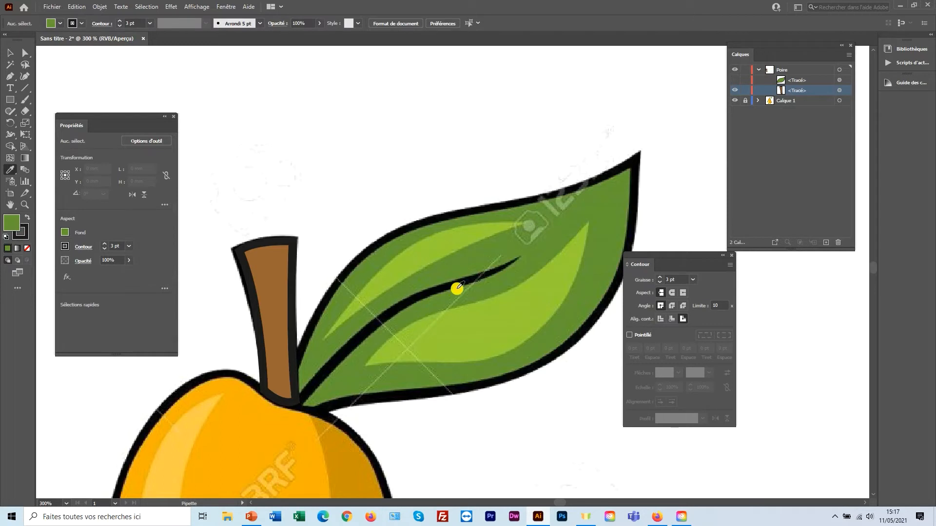
# Trace the leaf's narrow upper highlight with the Pen tool as a closed curved shape with pointed ends
pyautogui.click(10, 78)
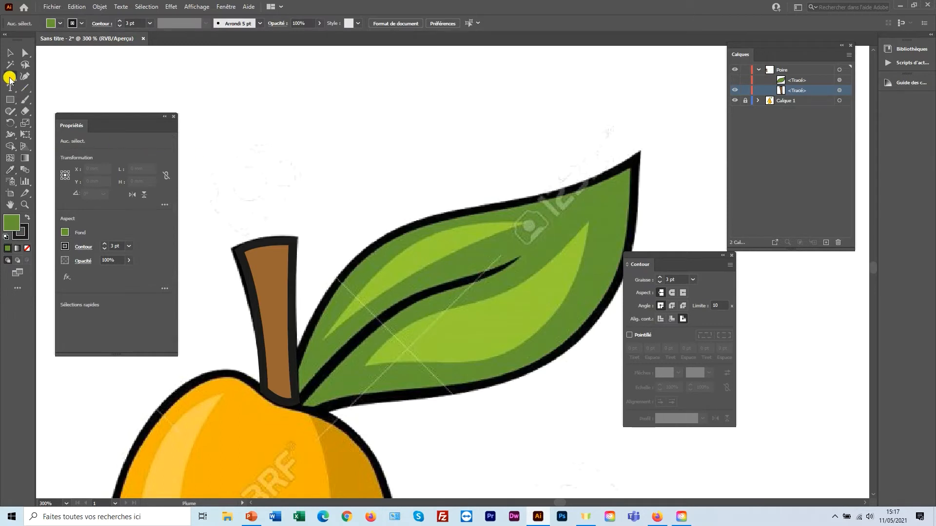
pyautogui.click(324, 340)
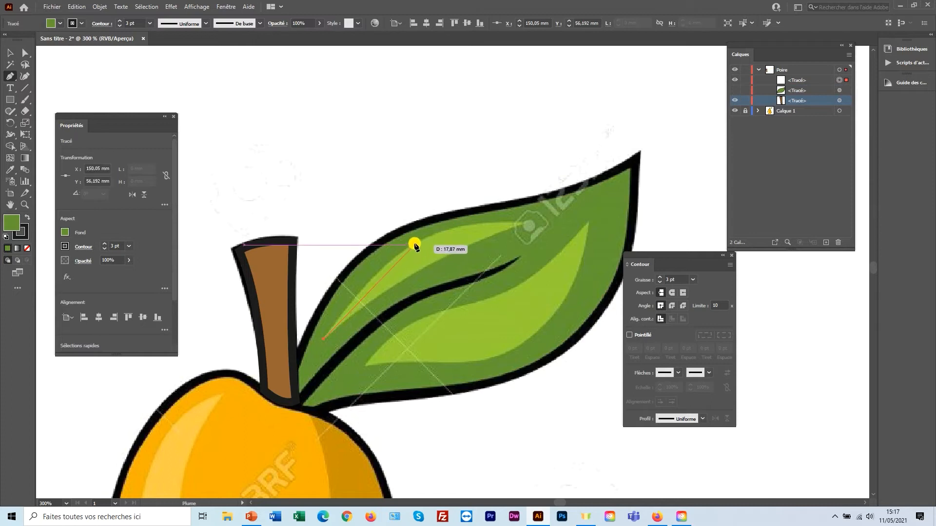
pyautogui.moveTo(451, 225); pyautogui.dragTo(453, 224)
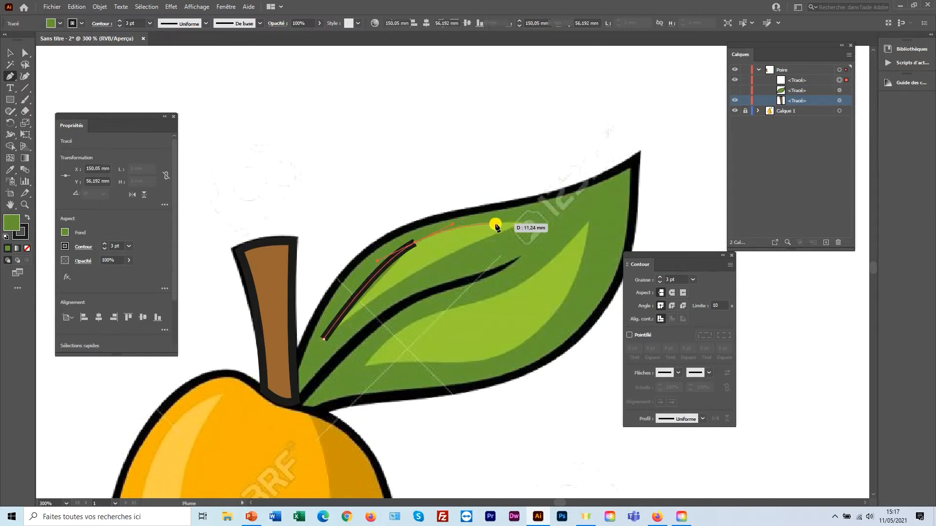
pyautogui.moveTo(526, 223); pyautogui.dragTo(565, 225)
pyautogui.click(527, 225)
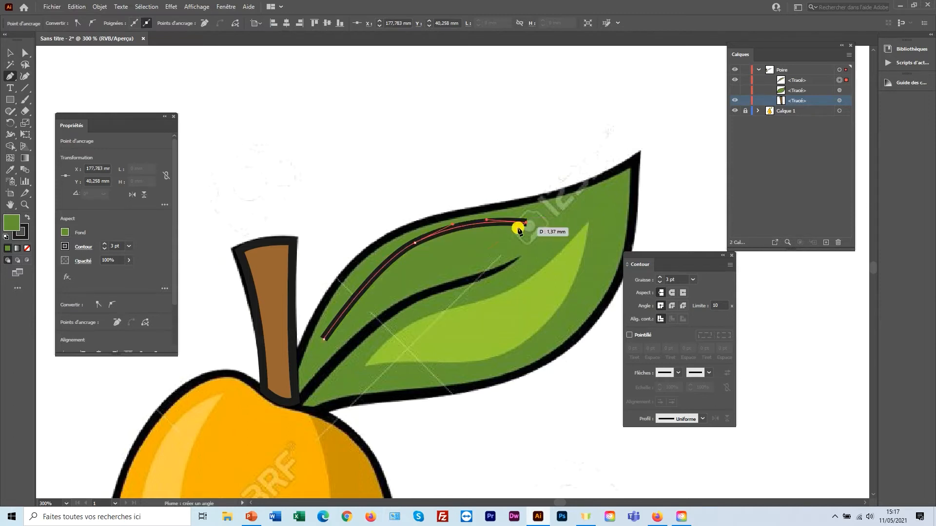
pyautogui.click(324, 340)
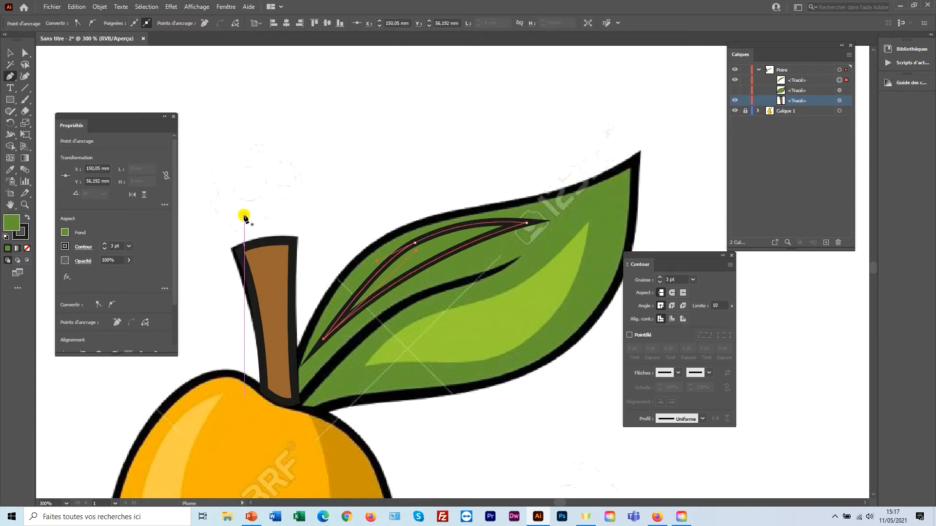
# Fill the upper highlight with the light green sampled from the picture's leaf, without a stroke, and deselect it
pyautogui.click(12, 171)
pyautogui.click(475, 331)
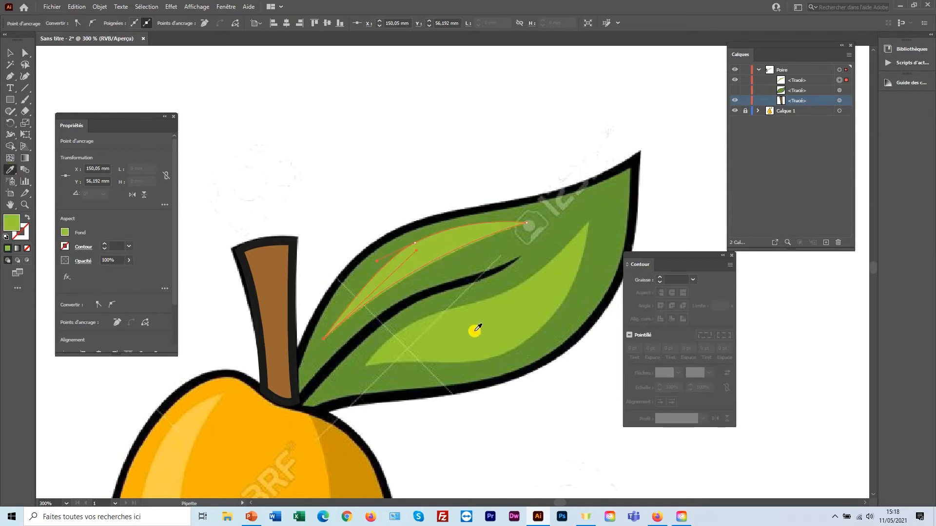
pyautogui.click(86, 86)
# Trace the leaf's large lower highlight with the Pen tool as a closed curved shape with pointed ends
pyautogui.click(9, 76)
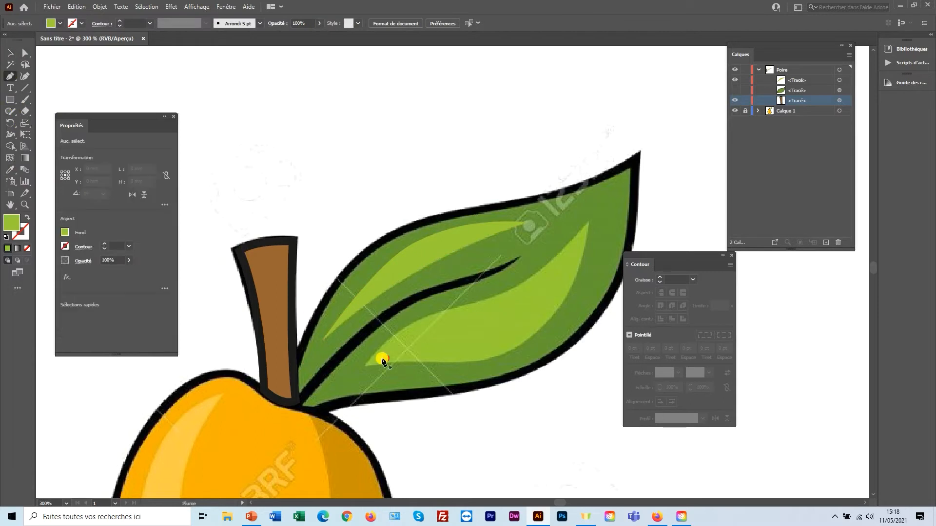
pyautogui.click(364, 365)
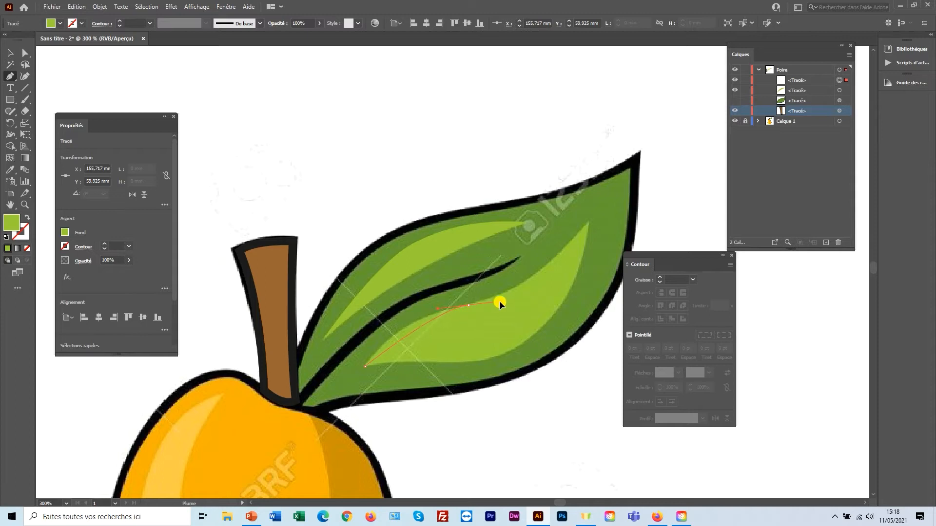
pyautogui.moveTo(536, 295); pyautogui.dragTo(537, 294)
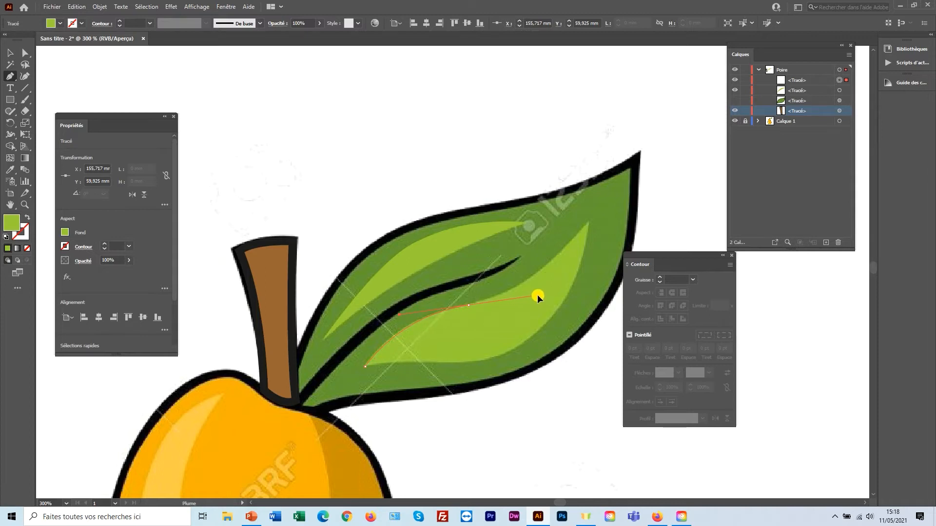
pyautogui.click(588, 224)
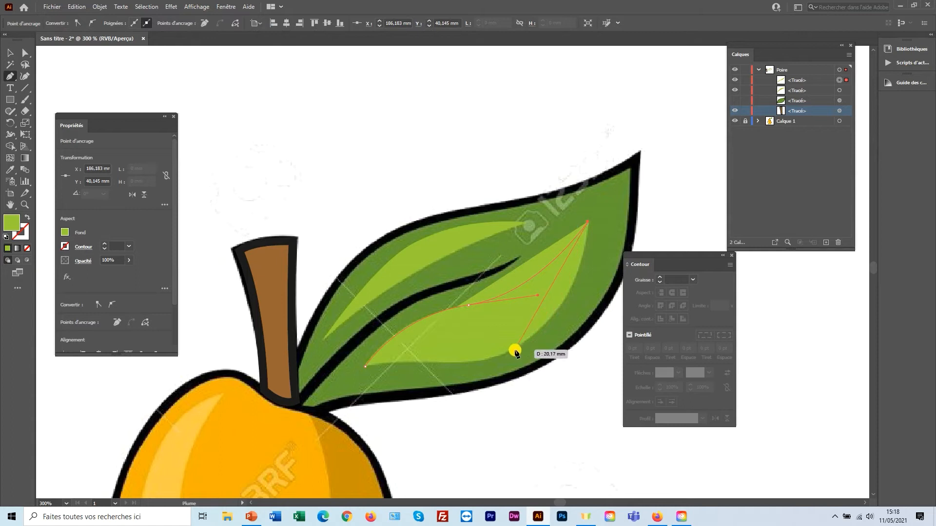
pyautogui.moveTo(515, 350); pyautogui.dragTo(442, 393)
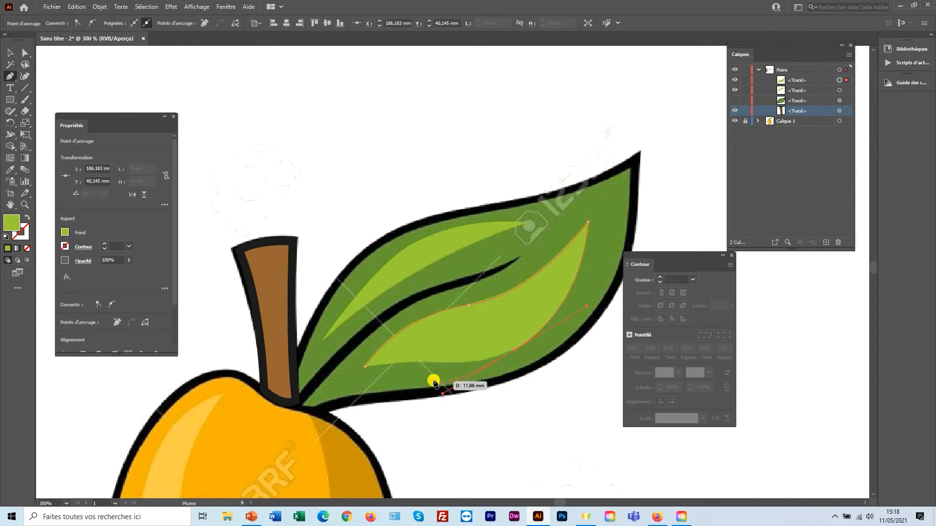
pyautogui.click(28, 217)
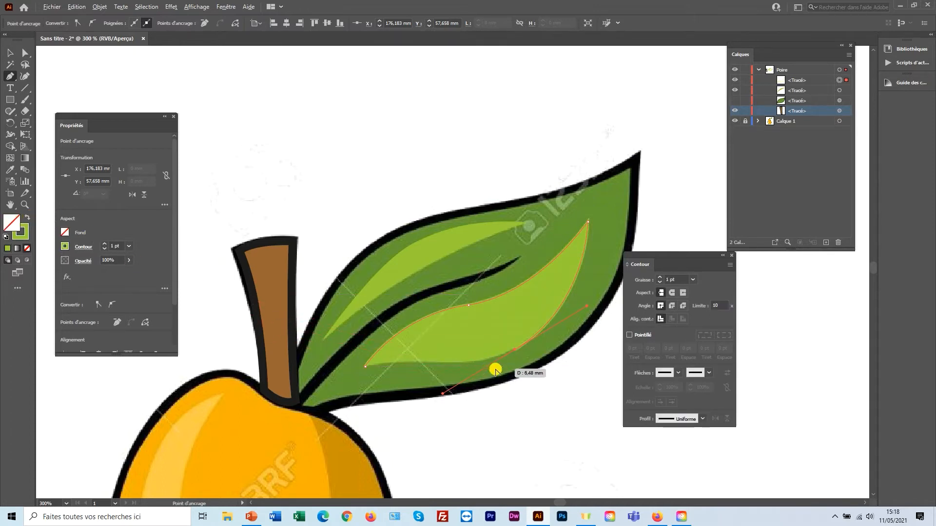
pyautogui.click(513, 352)
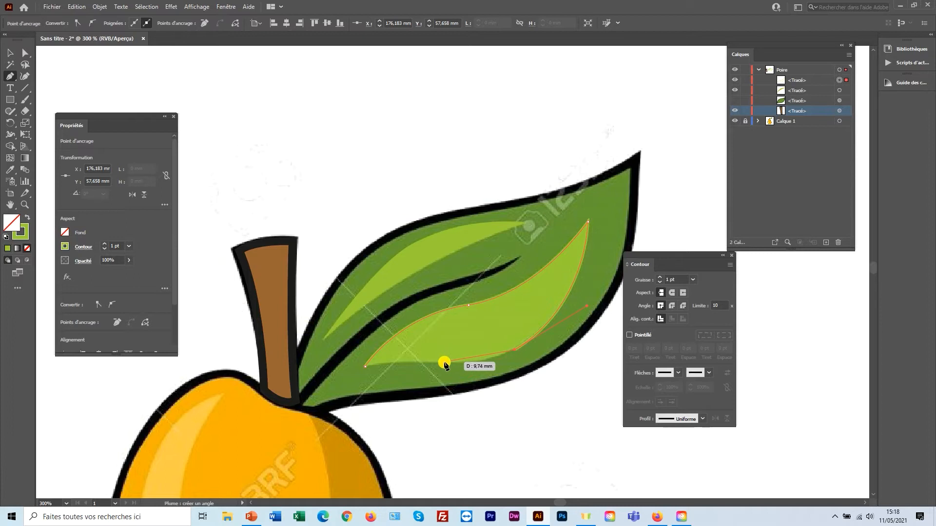
pyautogui.moveTo(440, 364); pyautogui.dragTo(420, 364)
pyautogui.click(390, 361)
pyautogui.click(365, 365)
pyautogui.moveTo(352, 369); pyautogui.dragTo(351, 370)
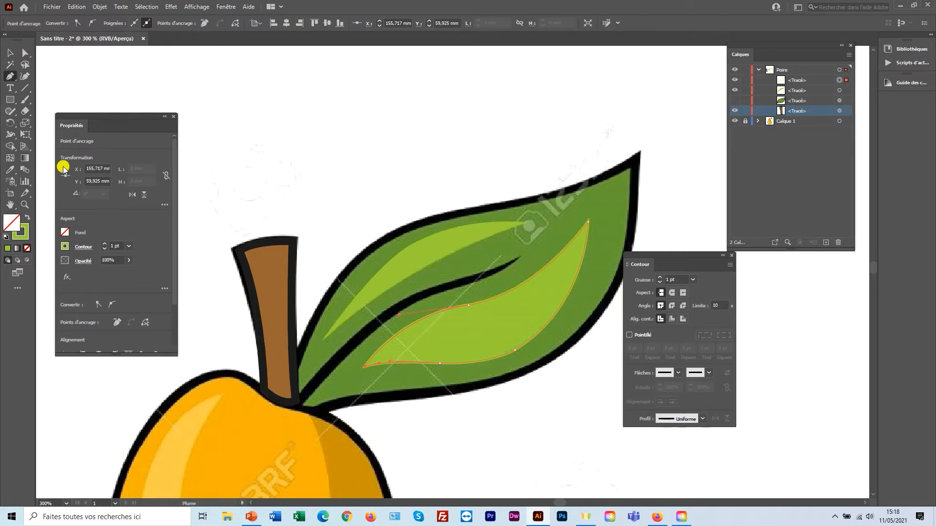
# Give the lower highlight the light green as its fill with no stroke, and deselect it
pyautogui.click(25, 217)
pyautogui.click(10, 53)
pyautogui.click(422, 175)
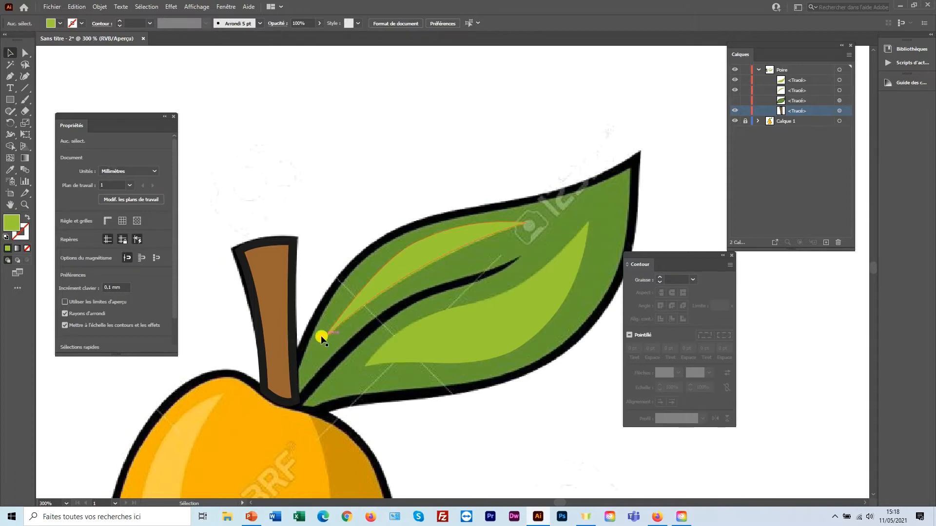
# Trace the leaf's central vein with the Pen tool as a closed tapering shape from the stem base to its pointed tip, without a fill
pyautogui.click(9, 77)
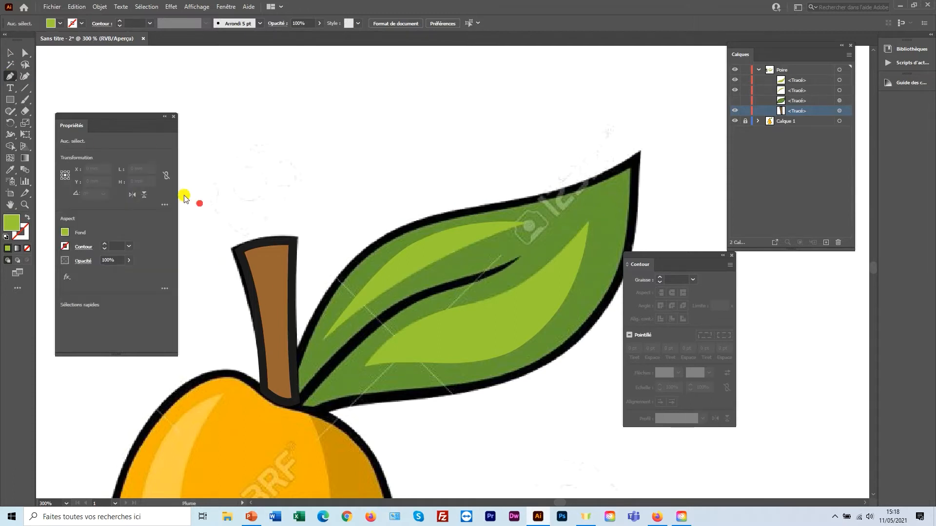
pyautogui.click(297, 393)
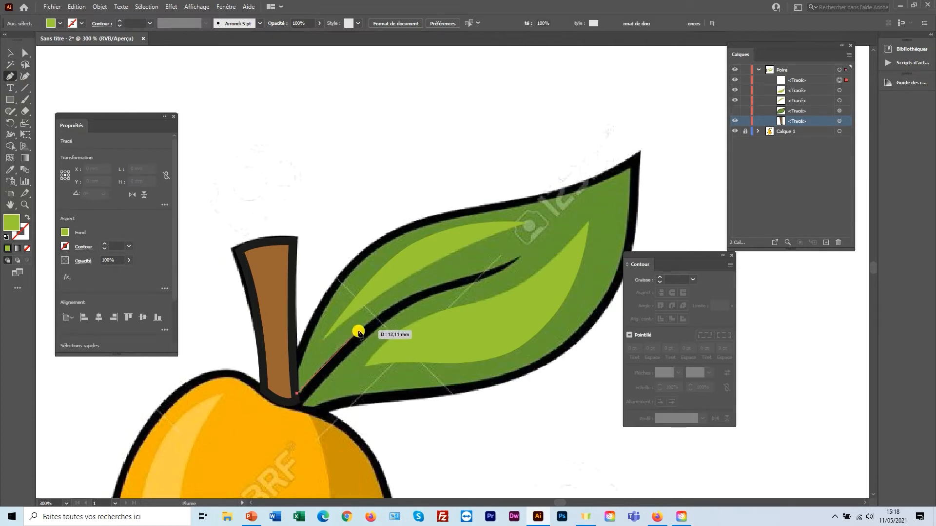
pyautogui.moveTo(398, 305); pyautogui.dragTo(477, 276)
pyautogui.moveTo(478, 275); pyautogui.dragTo(521, 258)
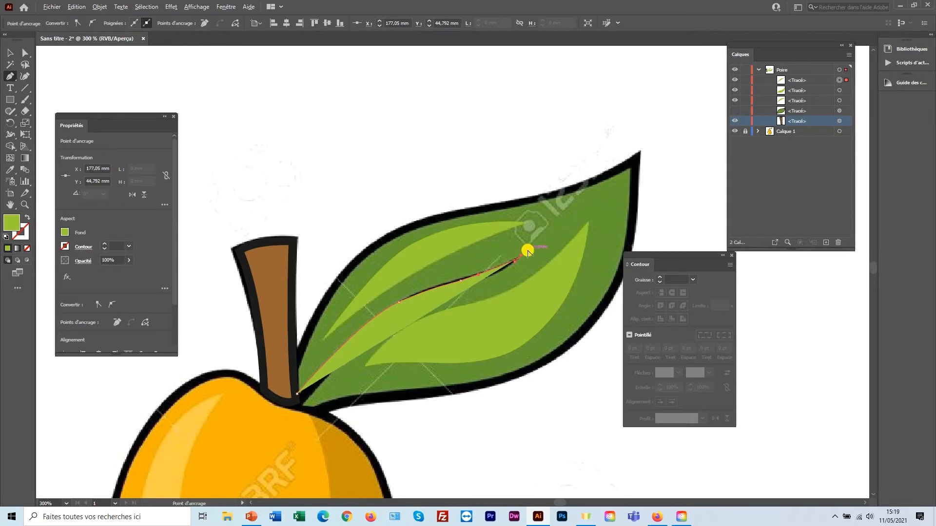
pyautogui.moveTo(522, 256); pyautogui.dragTo(389, 324)
pyautogui.click(28, 249)
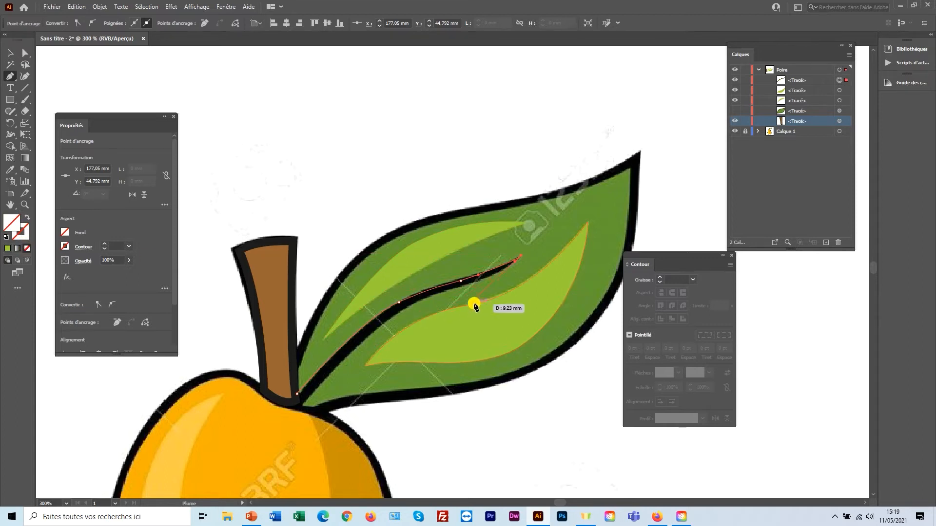
pyautogui.moveTo(473, 283); pyautogui.dragTo(438, 291)
pyautogui.moveTo(379, 329); pyautogui.dragTo(352, 351)
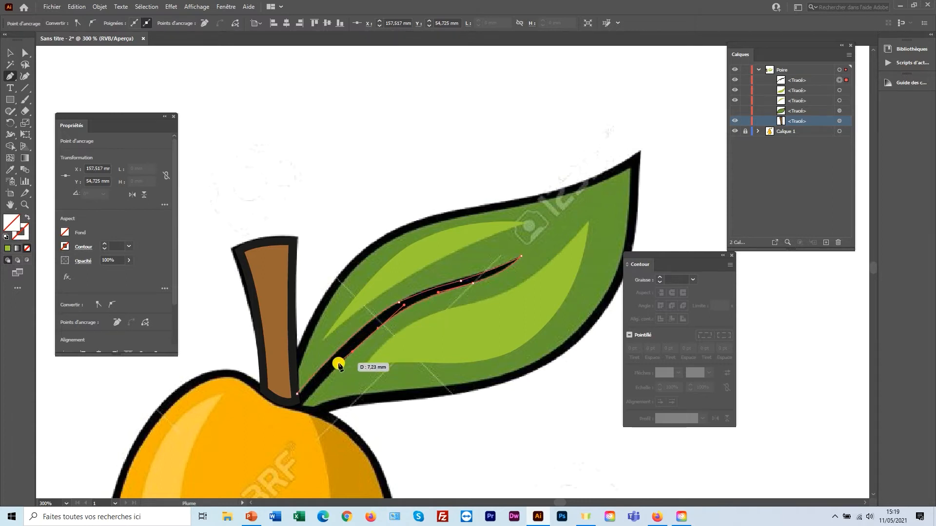
pyautogui.click(299, 409)
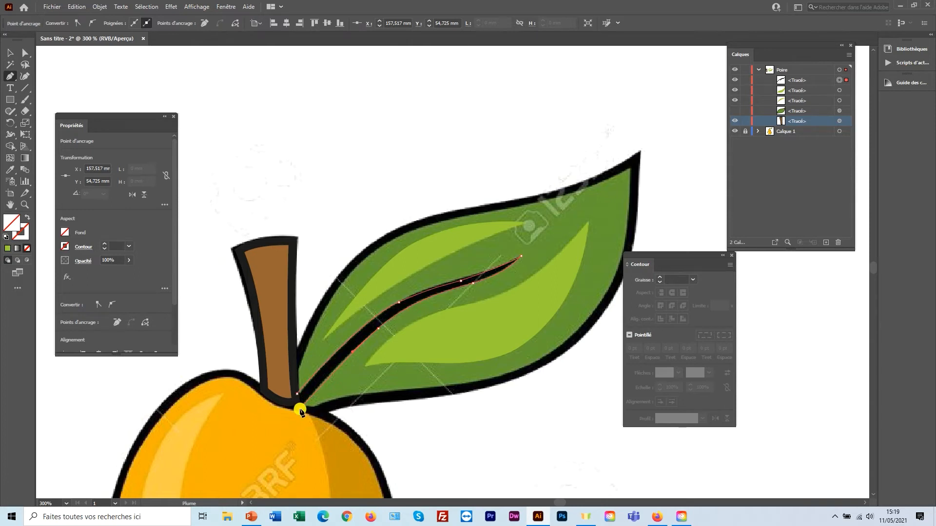
pyautogui.click(296, 393)
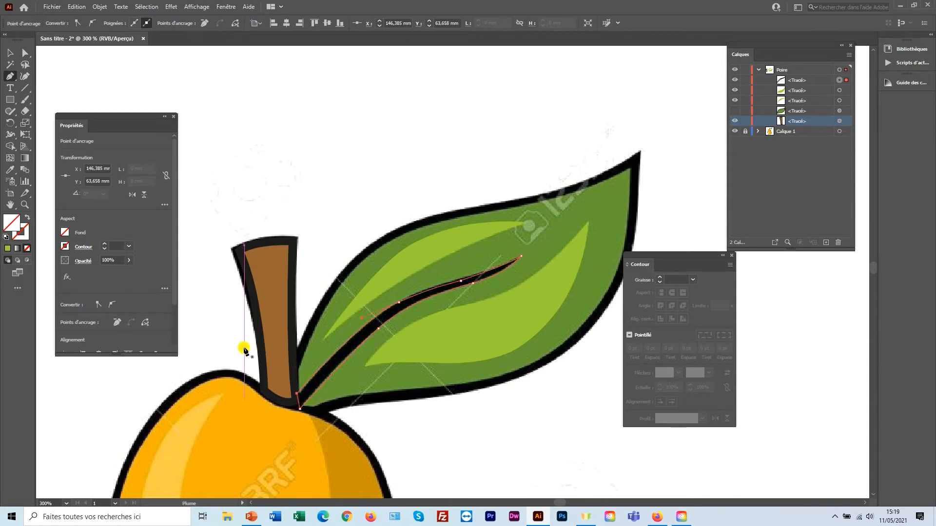
# Fill the leaf's central vein with black (000000)
pyautogui.doubleClick(11, 226)
pyautogui.moveTo(195, 228)
pyautogui.mouseDown()
pyautogui.moveTo(200, 234)
pyautogui.moveTo(156, 264)
pyautogui.mouseUp()
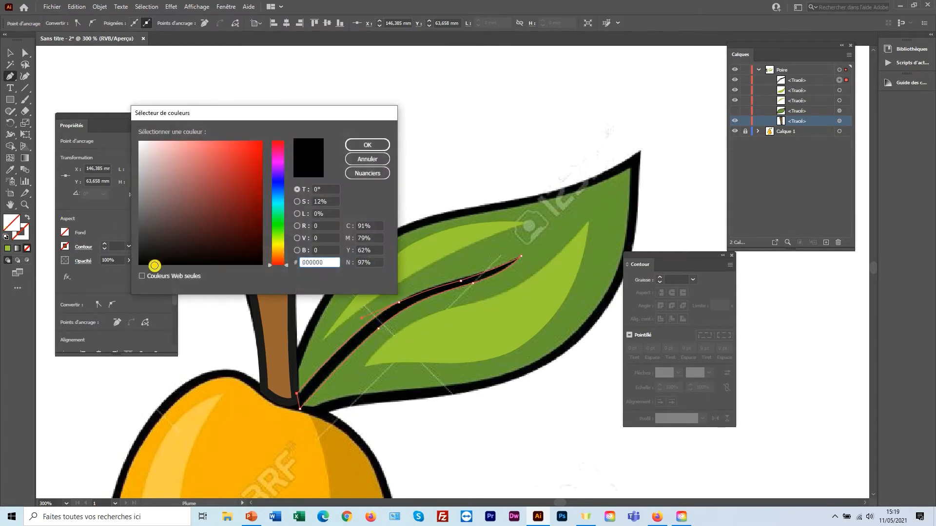
pyautogui.click(367, 145)
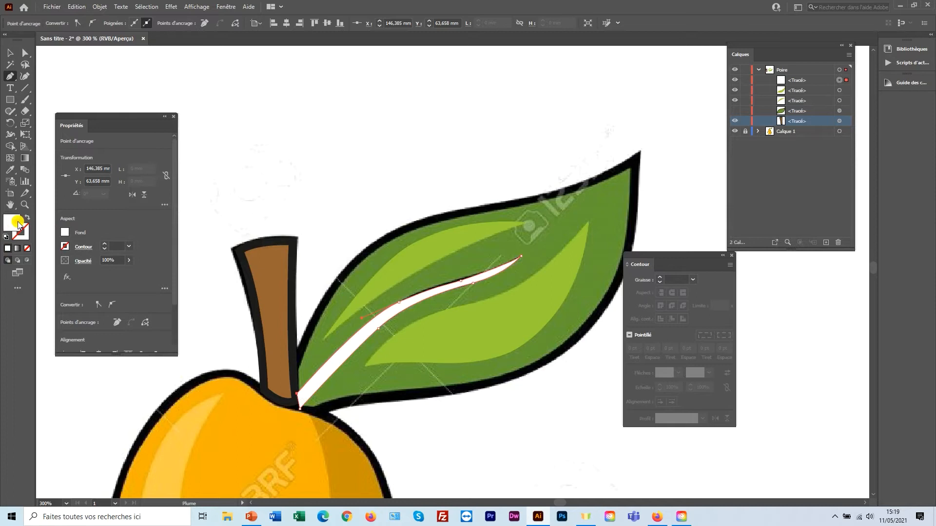
pyautogui.doubleClick(18, 225)
pyautogui.moveTo(203, 251); pyautogui.dragTo(145, 265)
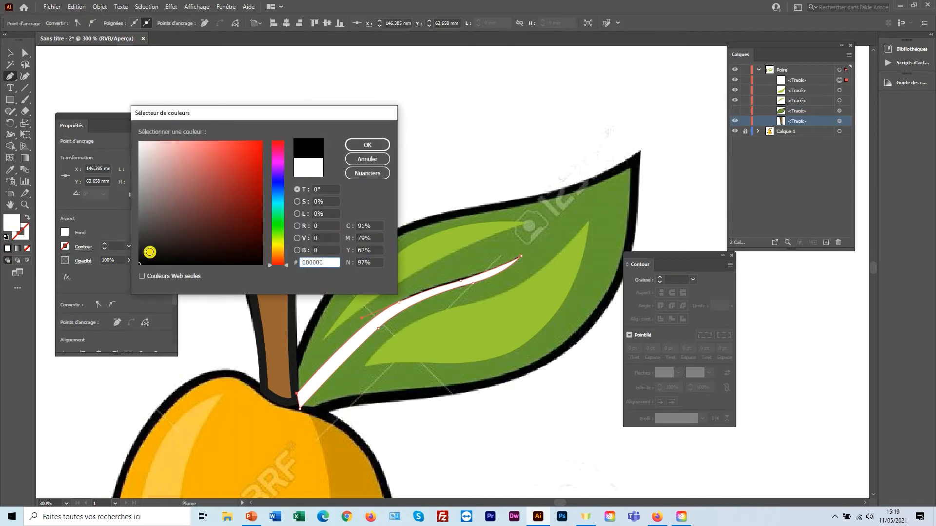
pyautogui.click(360, 145)
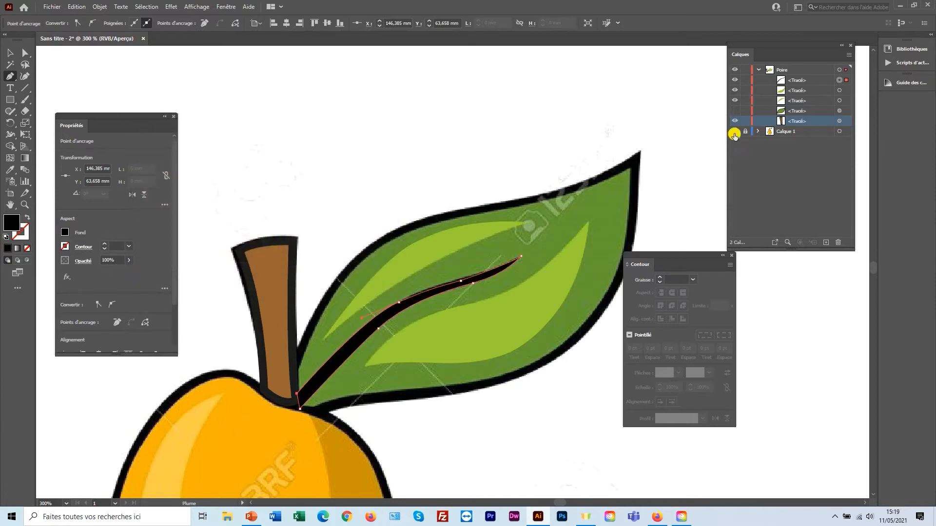
# Show the hidden green leaf path again and deselect the vein
pyautogui.click(736, 111)
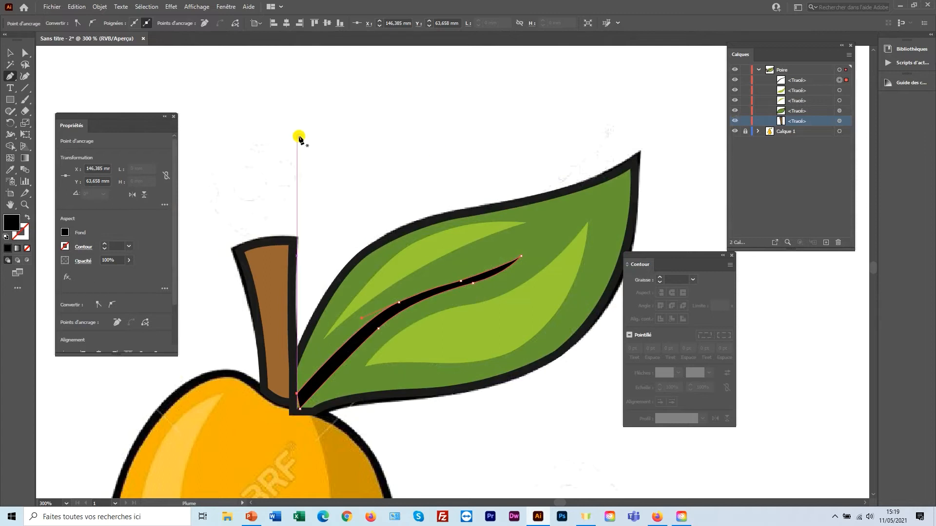
pyautogui.click(10, 52)
pyautogui.click(303, 153)
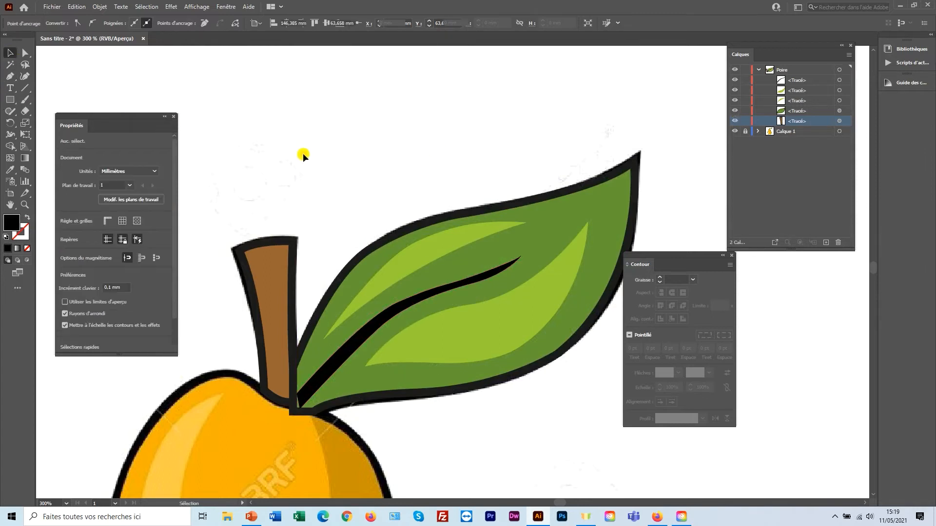
# Move the two anchor points at the vein's base so that its end overlaps the dark outline beside the stem
pyautogui.scroll(-2, 341, 182)
pyautogui.moveTo(341, 183); pyautogui.dragTo(354, 132)
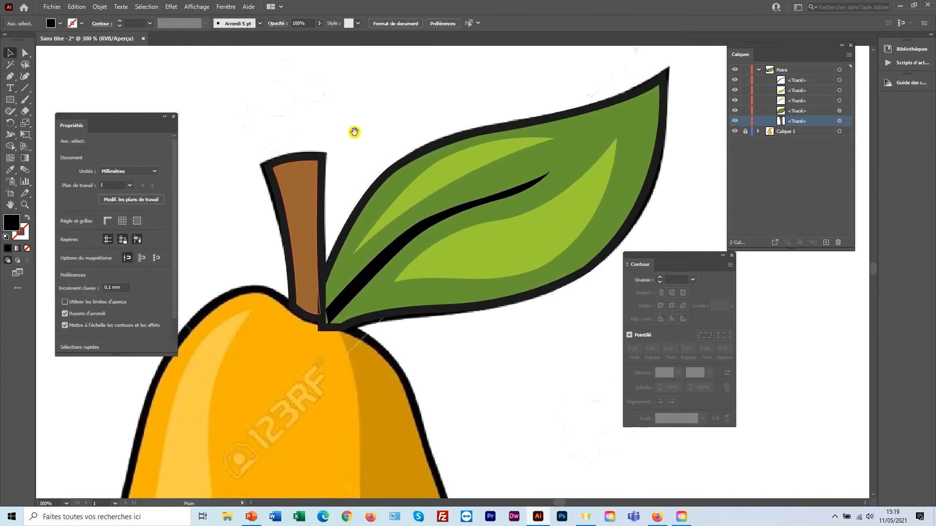
pyautogui.click(345, 315)
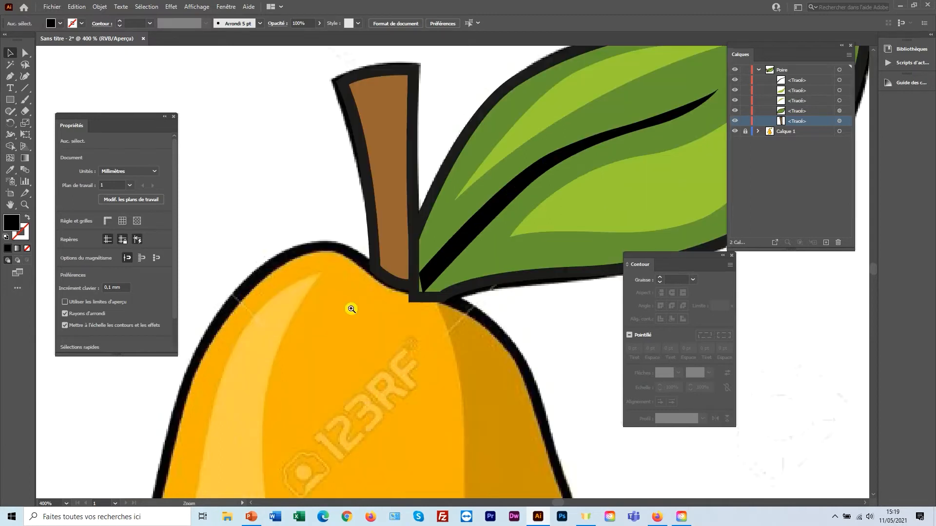
pyautogui.click(433, 279)
pyautogui.click(433, 278)
pyautogui.moveTo(454, 267); pyautogui.dragTo(359, 278)
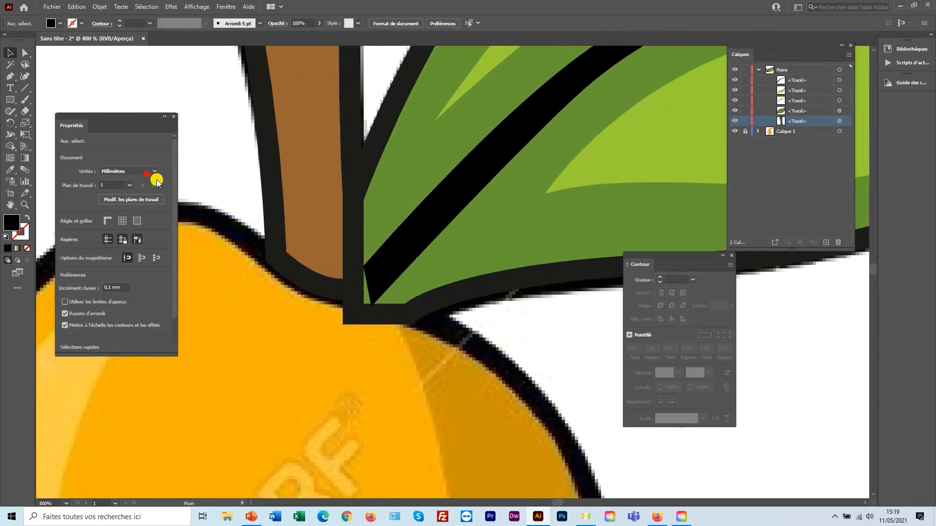
pyautogui.click(25, 52)
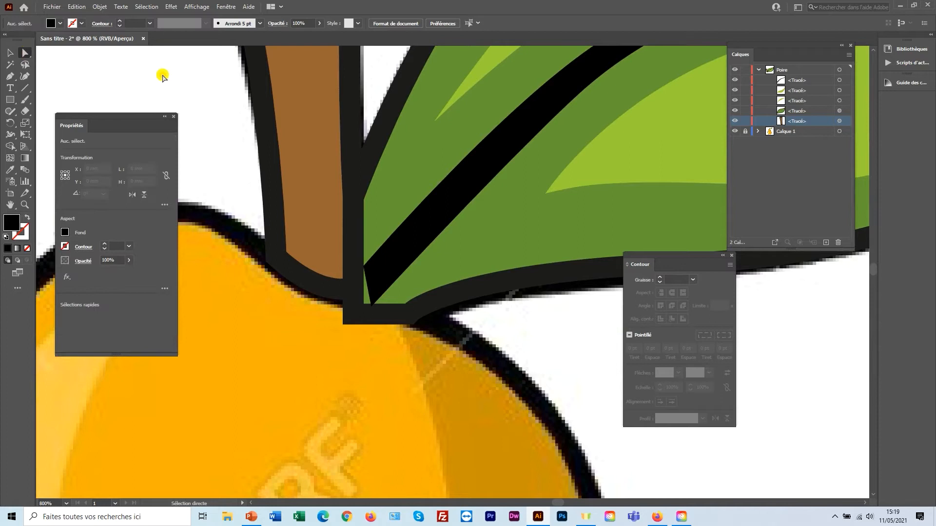
pyautogui.click(372, 258)
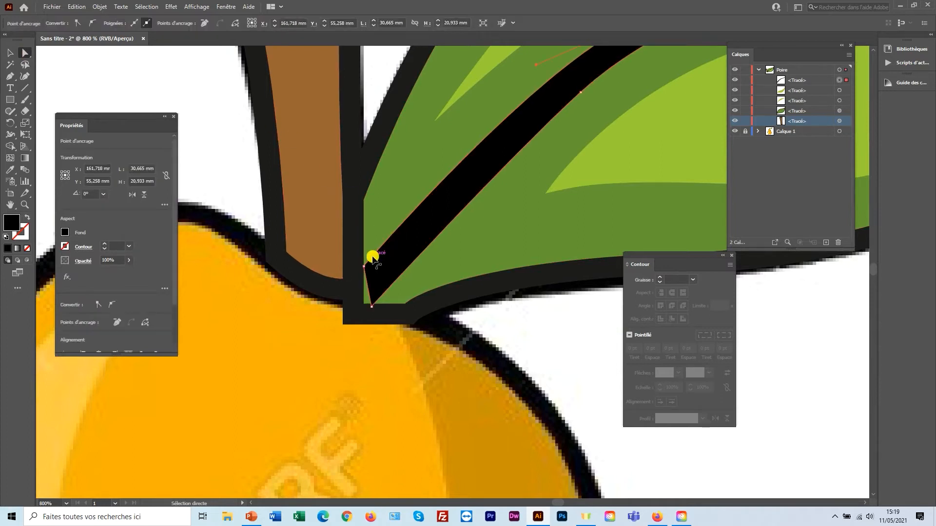
pyautogui.click(364, 265)
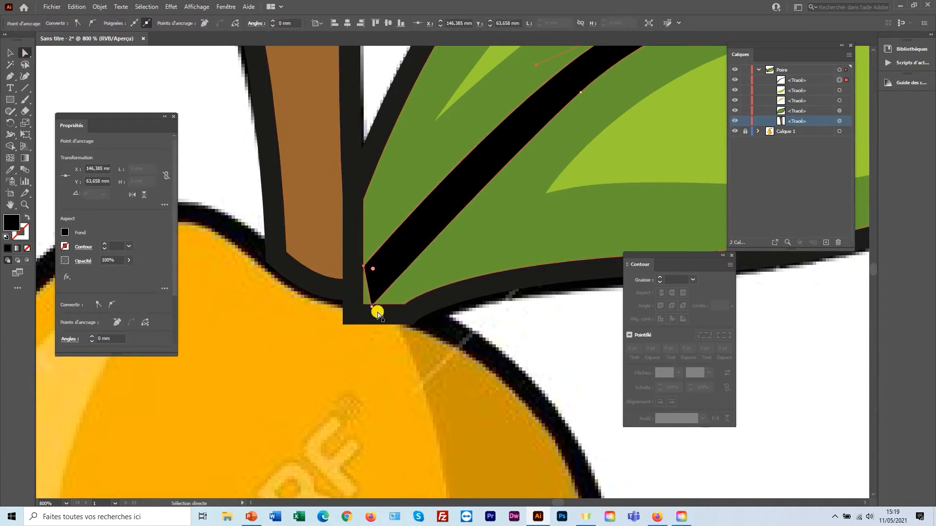
pyautogui.moveTo(375, 311); pyautogui.dragTo(364, 310)
pyautogui.moveTo(367, 270); pyautogui.dragTo(362, 268)
pyautogui.click(512, 318)
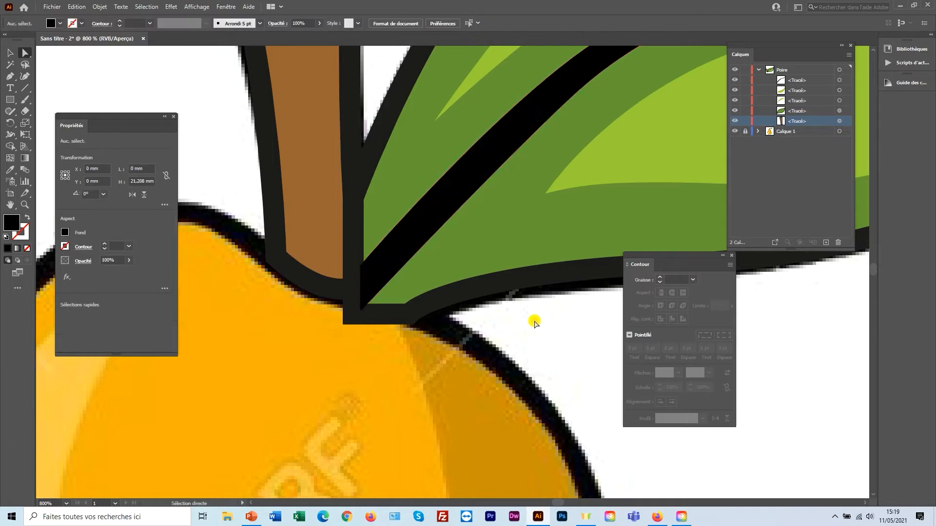
# Start the fruit's outline with the Pen tool at its top and trace down the left side to the lower left curve
pyautogui.keyDown('ctrl'); pyautogui.keyDown('alt'); pyautogui.click(446, 282); pyautogui.keyUp('alt'); pyautogui.keyUp('ctrl')
pyautogui.keyDown('ctrl'); pyautogui.keyDown('alt'); pyautogui.click(446, 282); pyautogui.keyUp('alt'); pyautogui.keyUp('ctrl')
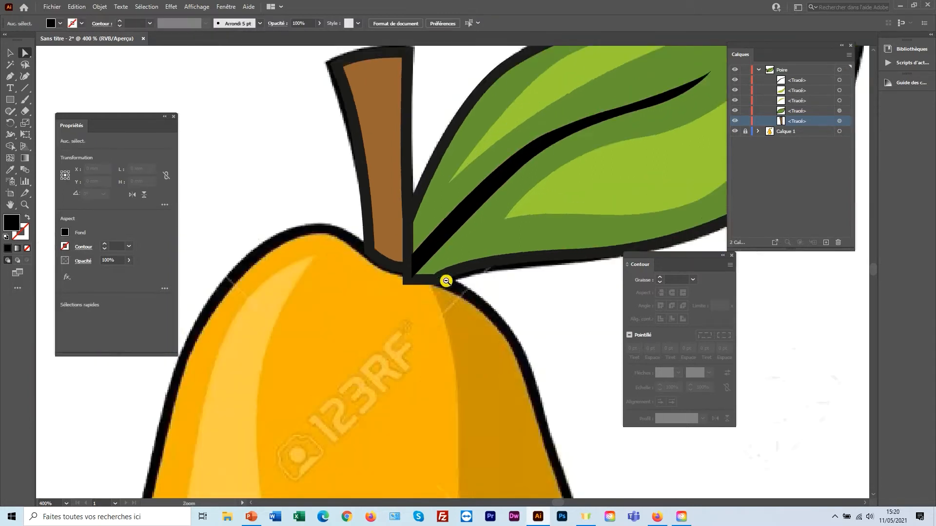
pyautogui.keyDown('ctrl'); pyautogui.keyDown('alt'); pyautogui.click(446, 282); pyautogui.keyUp('alt'); pyautogui.keyUp('ctrl')
pyautogui.keyDown('ctrl'); pyautogui.keyDown('alt'); pyautogui.click(446, 282); pyautogui.keyUp('alt'); pyautogui.keyUp('ctrl')
pyautogui.keyDown('ctrl'); pyautogui.keyDown('alt'); pyautogui.click(446, 281); pyautogui.keyUp('alt'); pyautogui.keyUp('ctrl')
pyautogui.moveTo(446, 309); pyautogui.dragTo(397, 195)
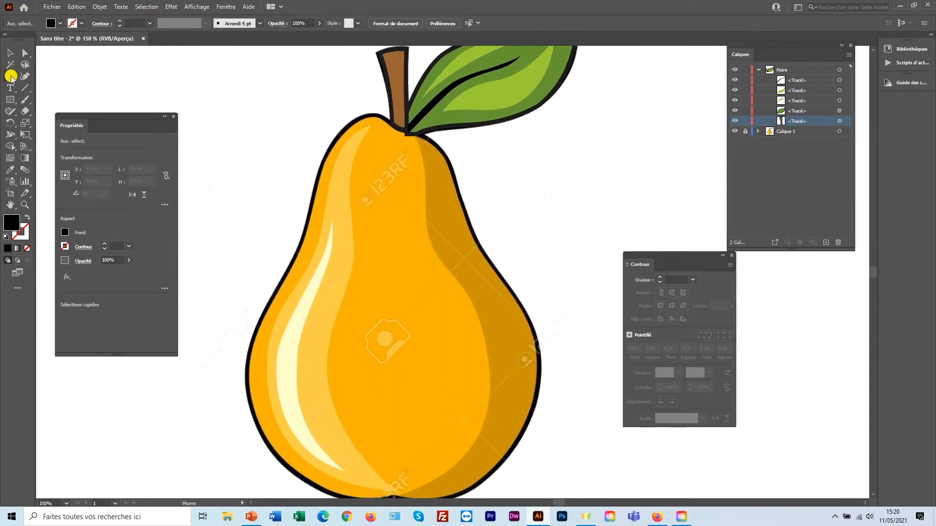
pyautogui.keyDown('ctrl'); pyautogui.click(403, 134); pyautogui.keyUp('ctrl')
pyautogui.keyDown('ctrl'); pyautogui.click(403, 134); pyautogui.keyUp('ctrl')
pyautogui.moveTo(460, 344); pyautogui.dragTo(308, 163)
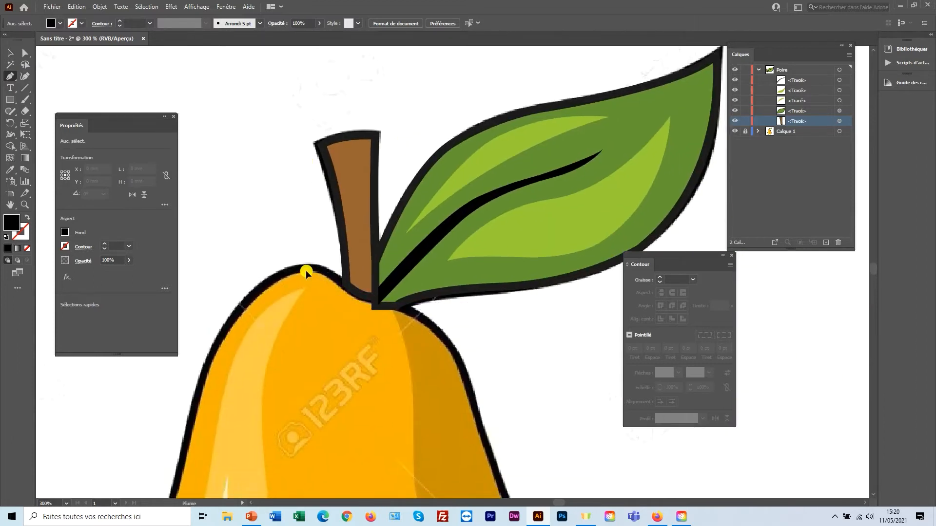
pyautogui.click(305, 270)
pyautogui.moveTo(310, 272); pyautogui.dragTo(420, 175)
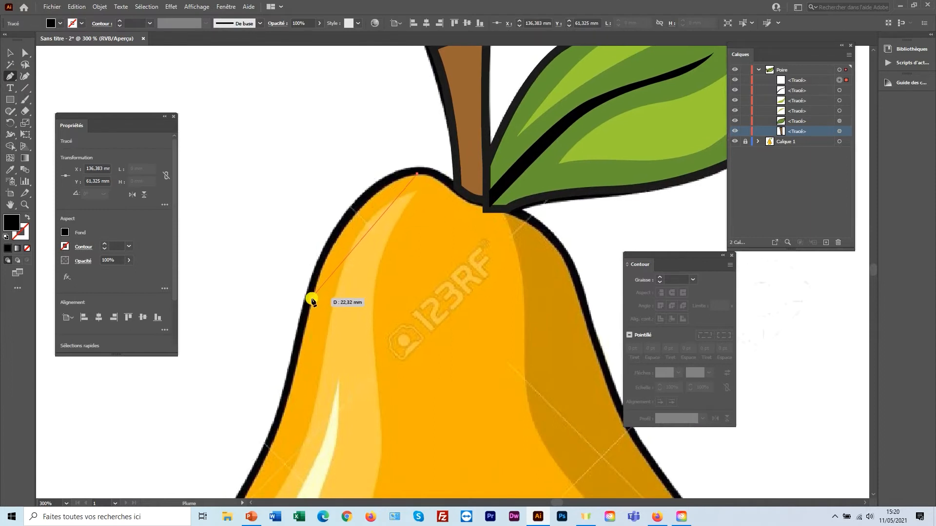
pyautogui.moveTo(301, 324); pyautogui.dragTo(320, 257)
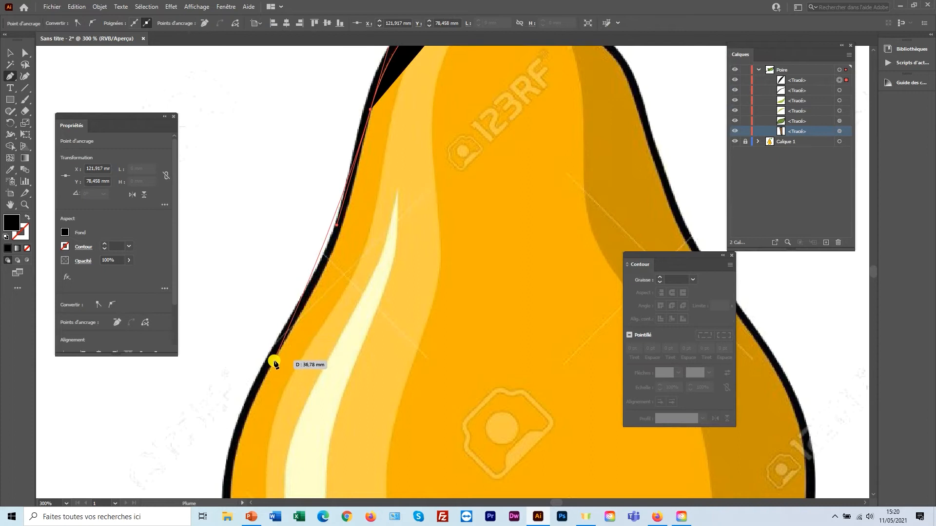
pyautogui.moveTo(273, 364); pyautogui.dragTo(196, 418)
pyautogui.scroll(-5, 244, 376)
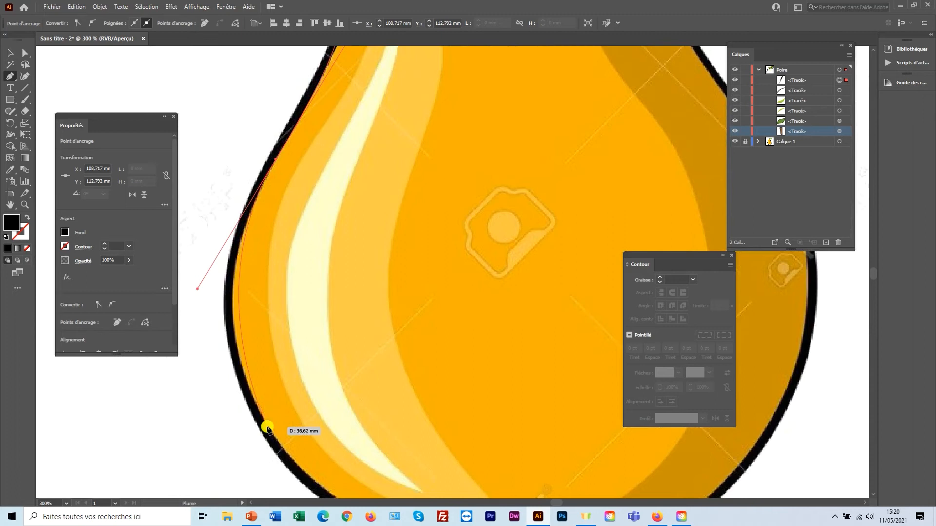
pyautogui.click(249, 391)
pyautogui.moveTo(286, 424); pyautogui.dragTo(246, 244)
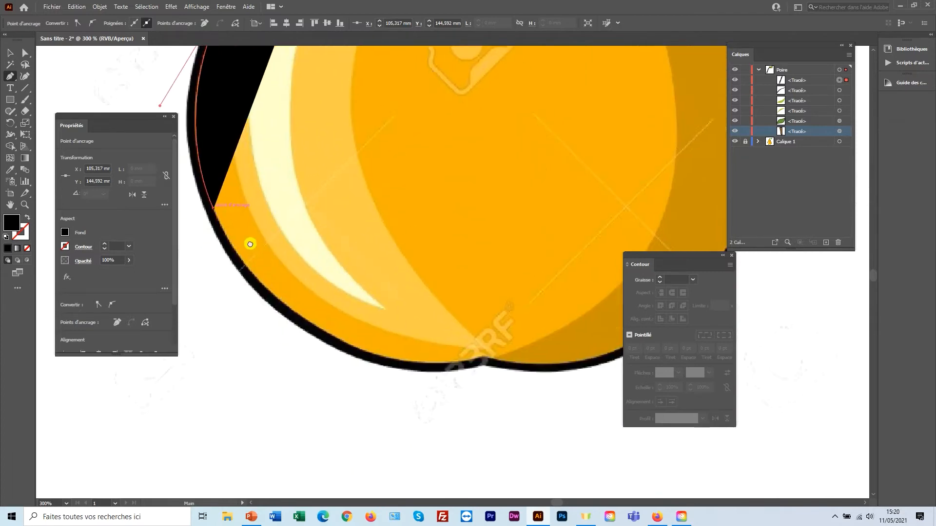
# Continue the fruit's outline through the bottom notch and up the right side to the narrow upper part
pyautogui.moveTo(483, 358); pyautogui.dragTo(688, 328)
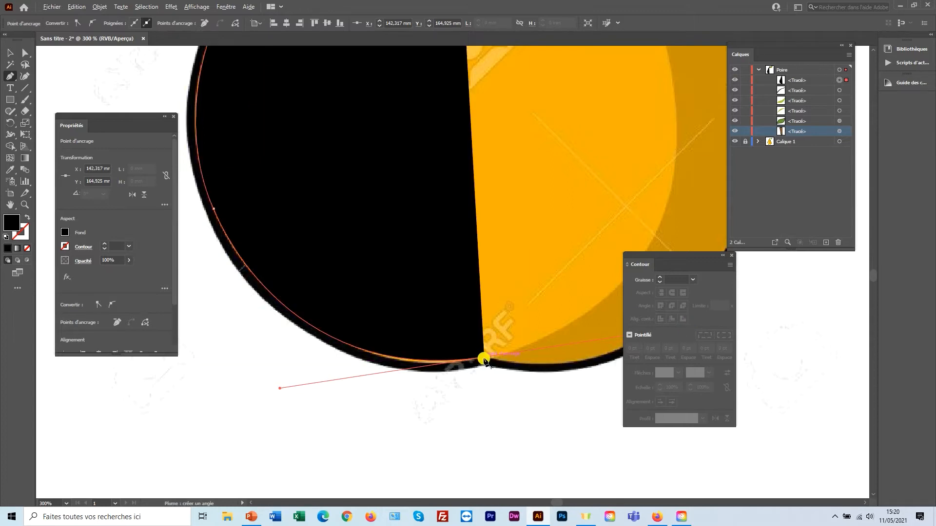
pyautogui.moveTo(528, 338); pyautogui.dragTo(361, 324)
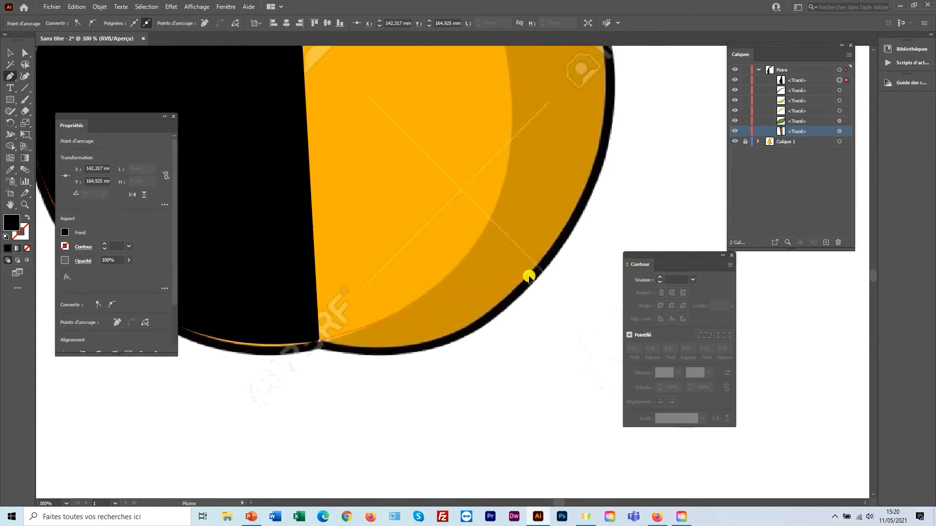
pyautogui.moveTo(539, 267); pyautogui.dragTo(484, 372)
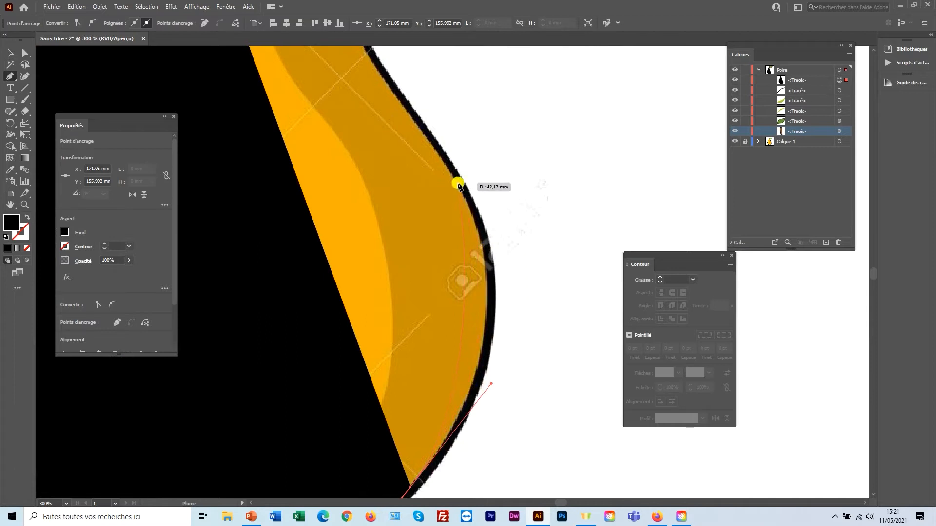
pyautogui.moveTo(434, 138); pyautogui.dragTo(445, 340)
pyautogui.press('space')
pyautogui.click(393, 236)
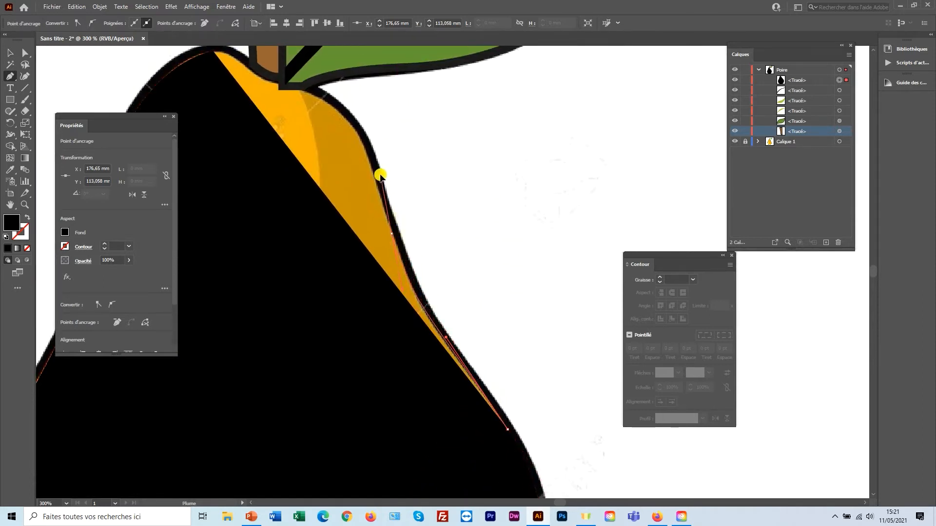
pyautogui.press('space')
pyautogui.moveTo(376, 163); pyautogui.dragTo(439, 319)
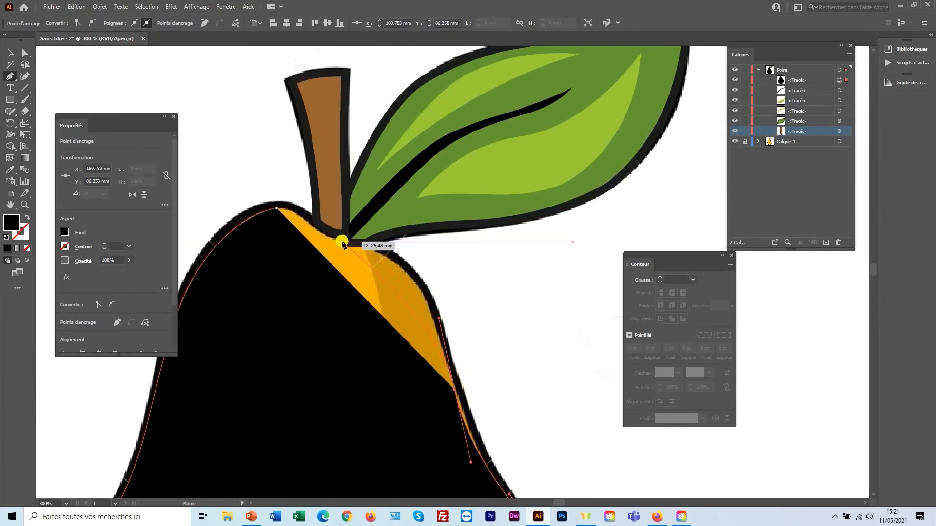
# Trace the fruit's outline beneath the stem, remove its fill, close it at the top starting point and deselect it
pyautogui.moveTo(353, 243); pyautogui.dragTo(294, 228)
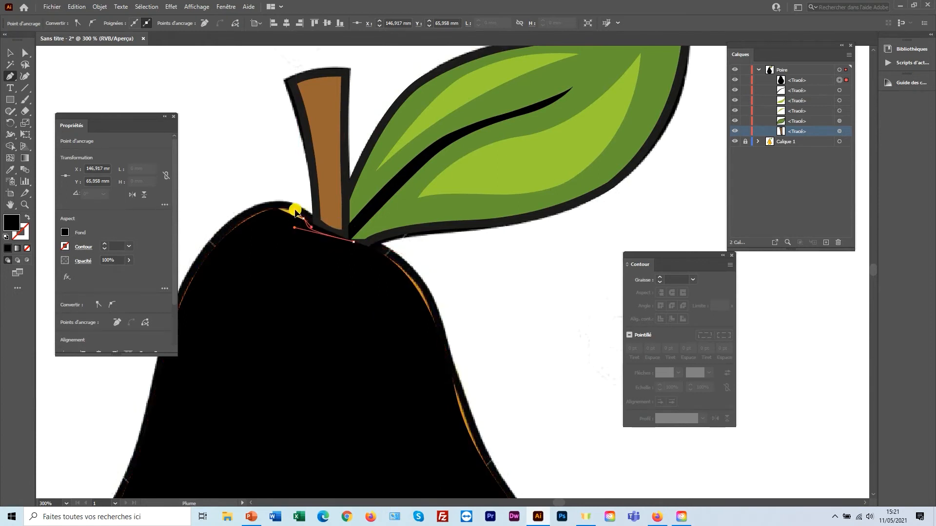
pyautogui.moveTo(294, 211); pyautogui.dragTo(294, 210)
pyautogui.hotkey('ctrl', 'z')
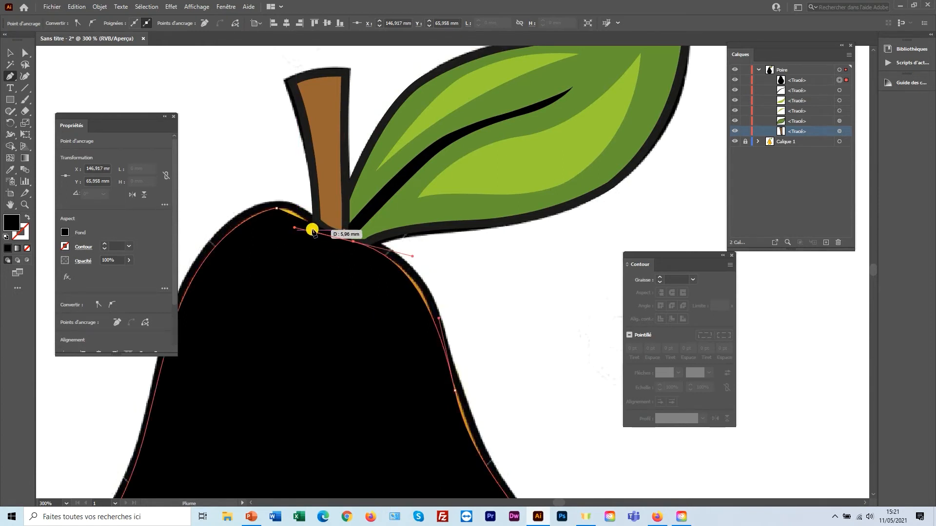
pyautogui.click(27, 249)
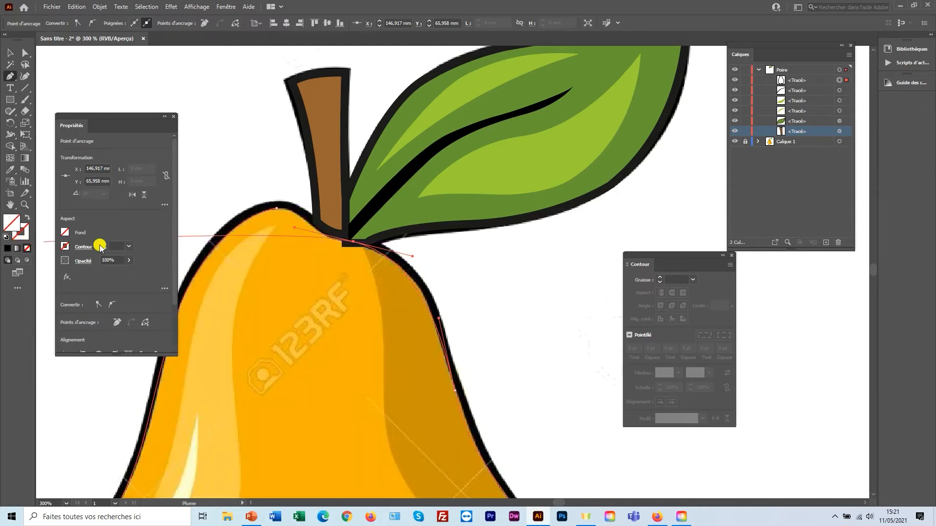
pyautogui.moveTo(310, 223); pyautogui.dragTo(265, 206)
pyautogui.click(10, 53)
pyautogui.click(250, 149)
# Fill the fruit outline with the orange sampled from the middle of the pear picture
pyautogui.hotkey('ctrl', '-')
pyautogui.hotkey('ctrl', '-')
pyautogui.press('space')
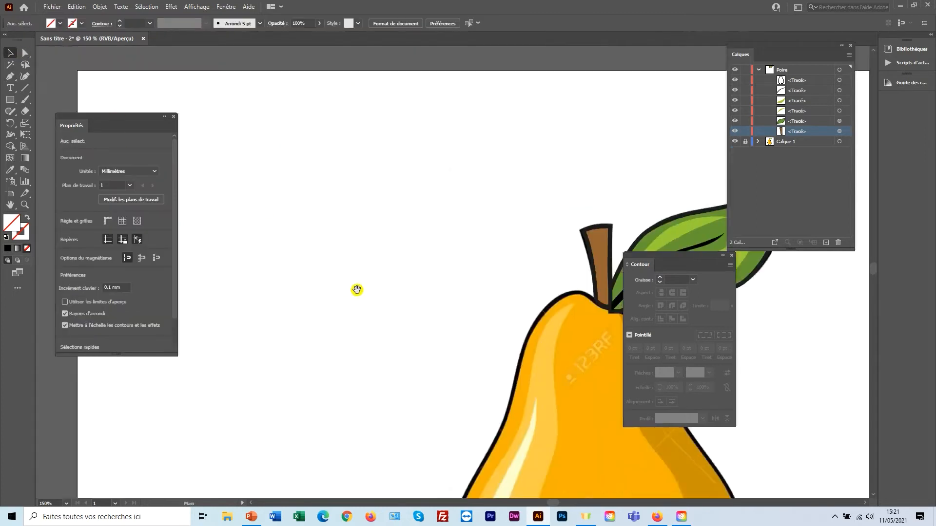
pyautogui.moveTo(357, 291); pyautogui.dragTo(246, 149)
pyautogui.click(411, 291)
pyautogui.press('space')
pyautogui.moveTo(353, 255); pyautogui.dragTo(262, 202)
pyautogui.click(14, 172)
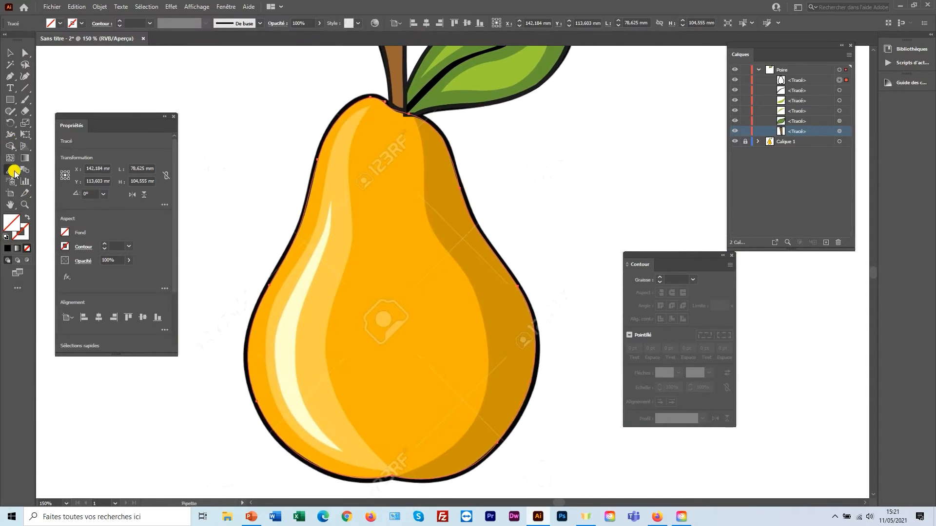
pyautogui.click(390, 243)
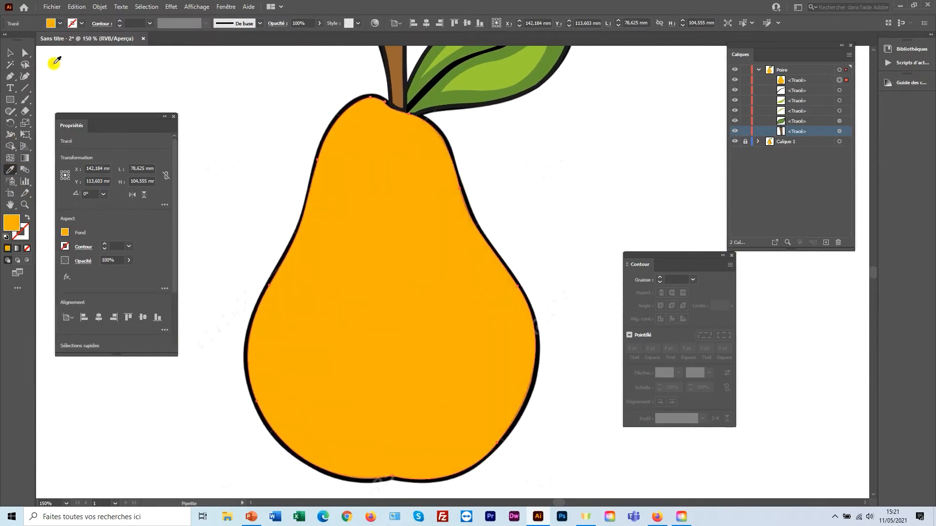
# Give the orange fruit shape a 3 pt black (000000) stroke aligned to the outside and deselect it
pyautogui.click(661, 280)
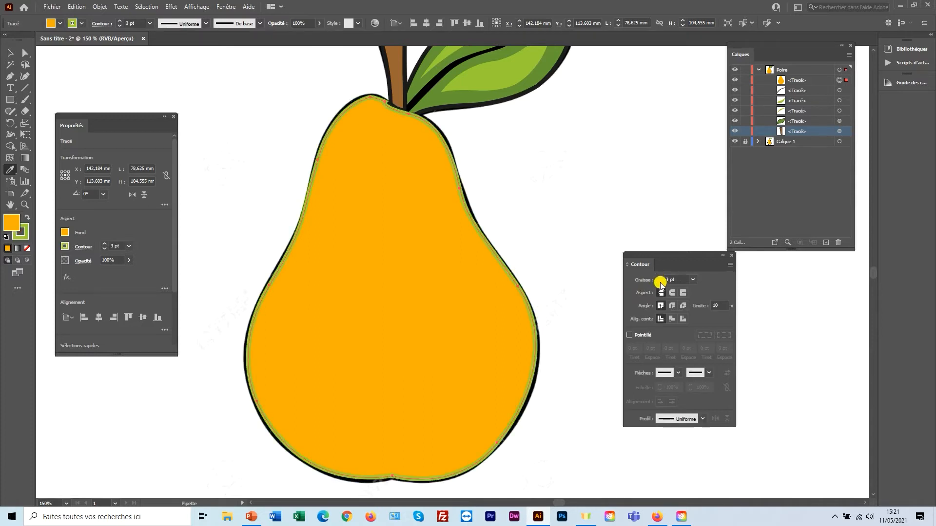
pyautogui.click(682, 320)
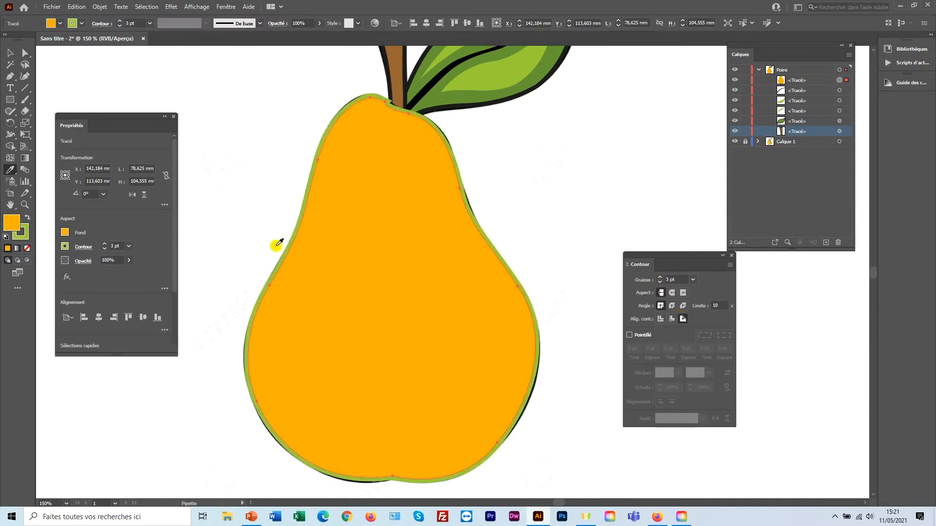
pyautogui.click(25, 237)
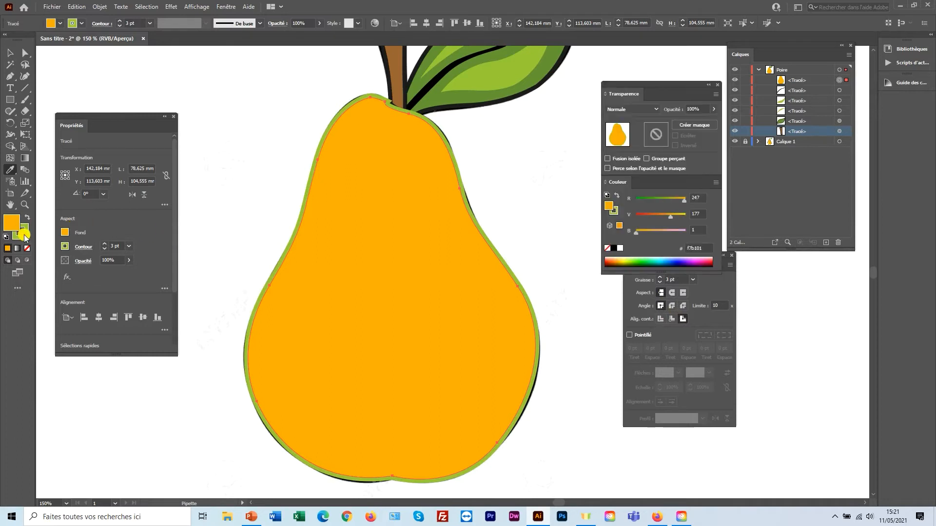
pyautogui.doubleClick(25, 239)
pyautogui.moveTo(215, 226); pyautogui.dragTo(140, 263)
pyautogui.click(376, 144)
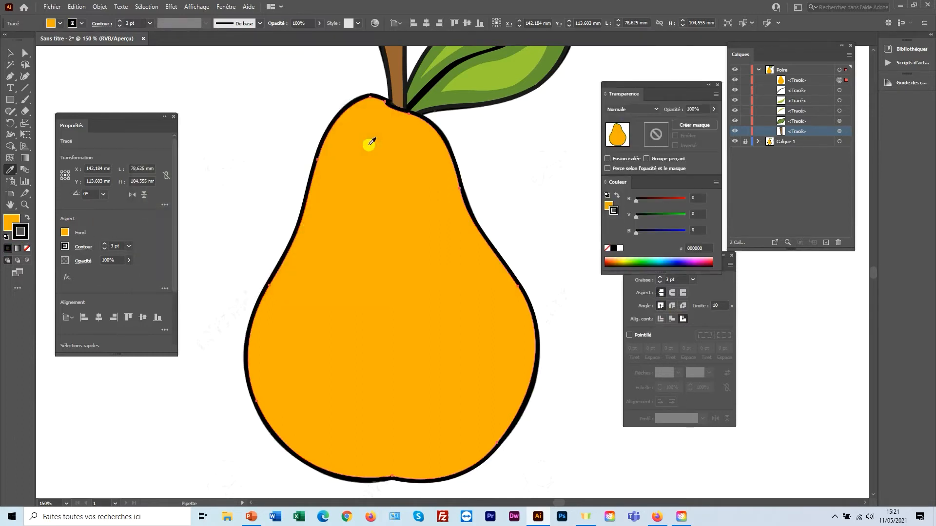
pyautogui.click(262, 111)
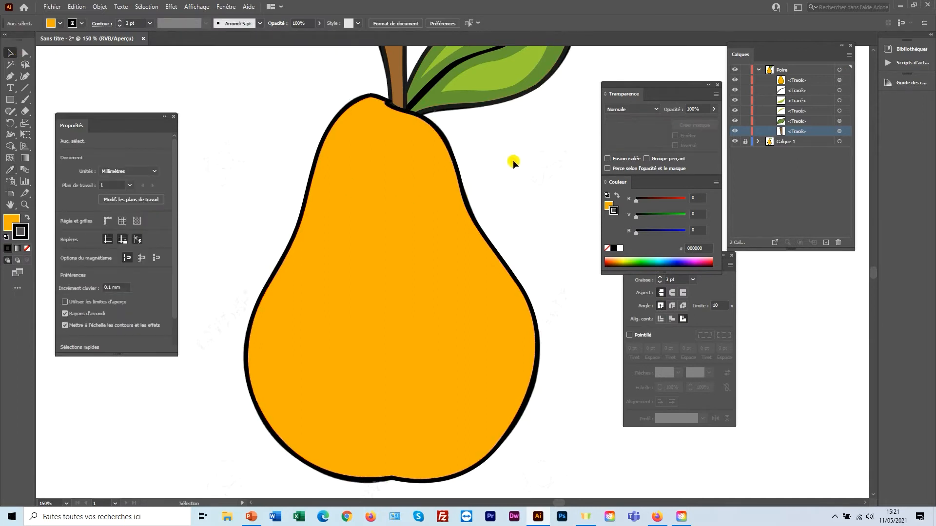
pyautogui.moveTo(512, 157); pyautogui.dragTo(483, 211)
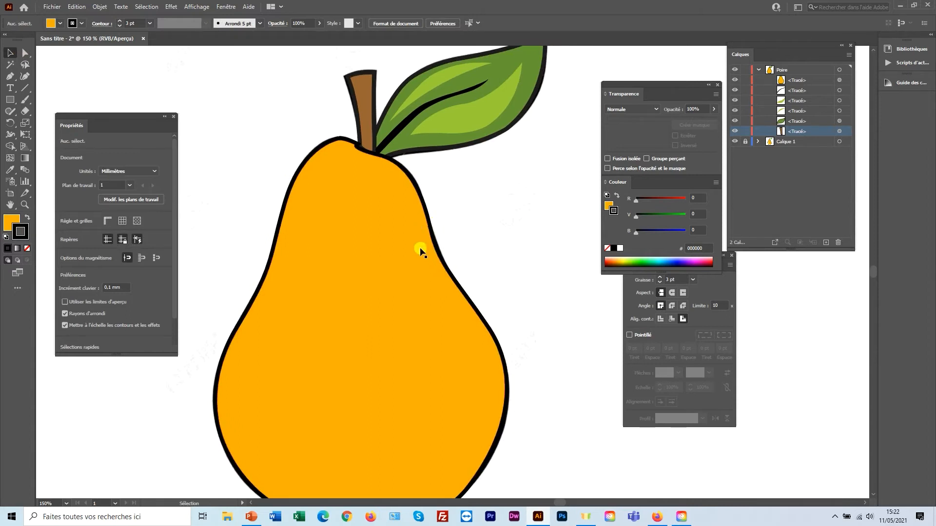
# Hide the orange fruit shape and trace the light yellow highlight's inner edge with the Pen tool from the fruit's top to its bottom tip
pyautogui.click(735, 80)
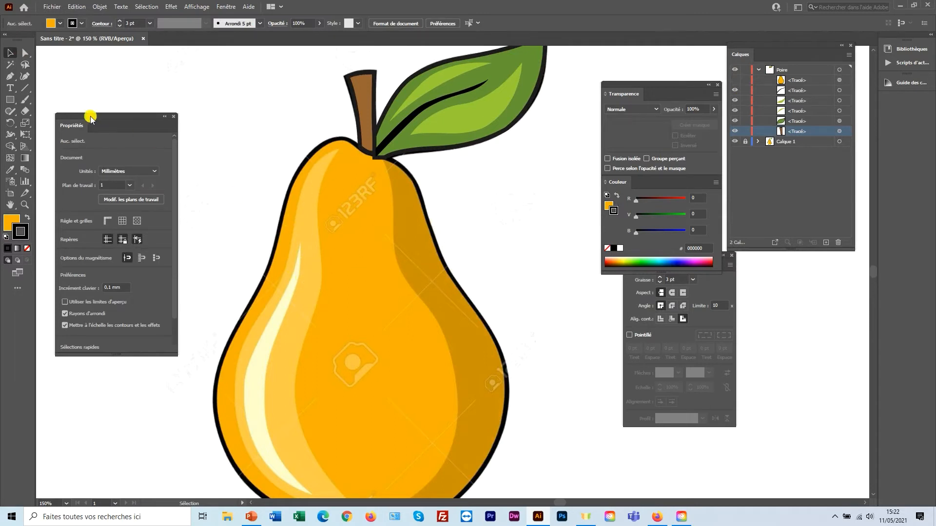
pyautogui.click(10, 77)
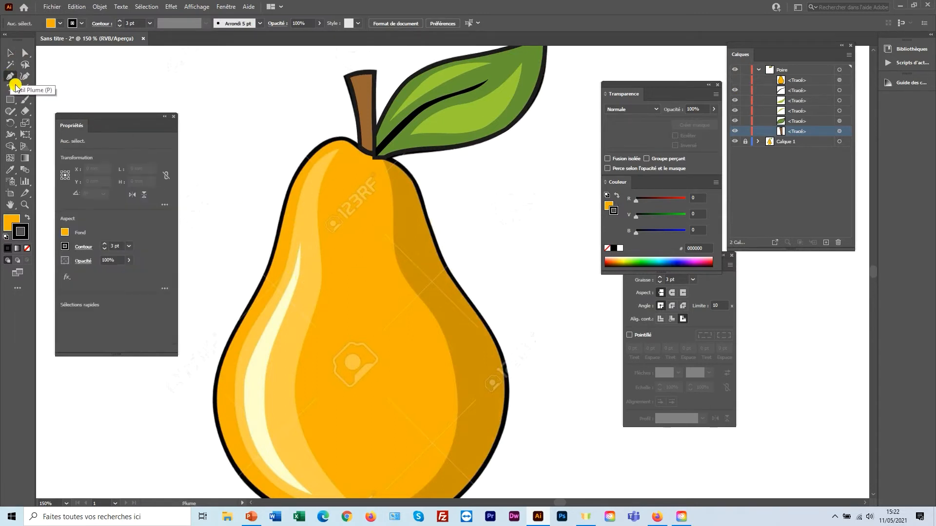
pyautogui.keyDown('ctrl'); pyautogui.click(341, 178); pyautogui.keyUp('ctrl')
pyautogui.moveTo(375, 273); pyautogui.dragTo(336, 111)
pyautogui.moveTo(354, 247); pyautogui.dragTo(299, 234)
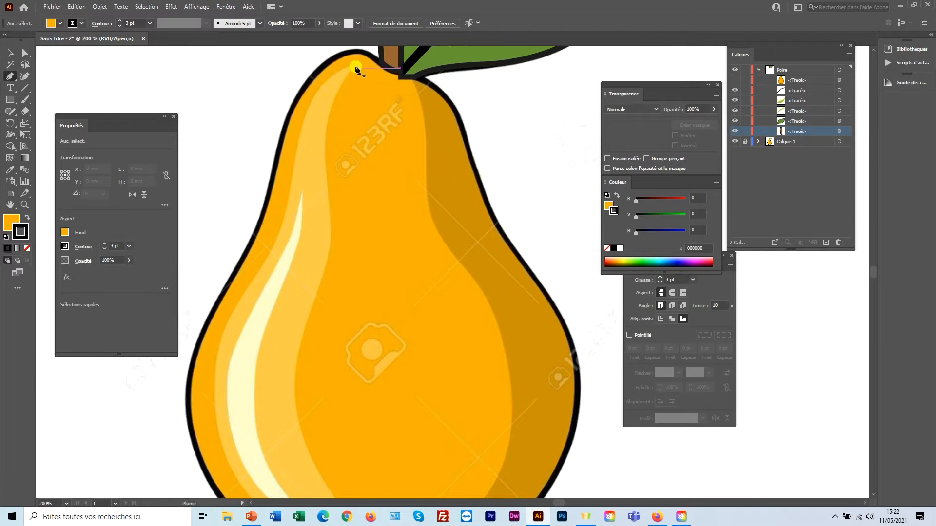
pyautogui.click(355, 66)
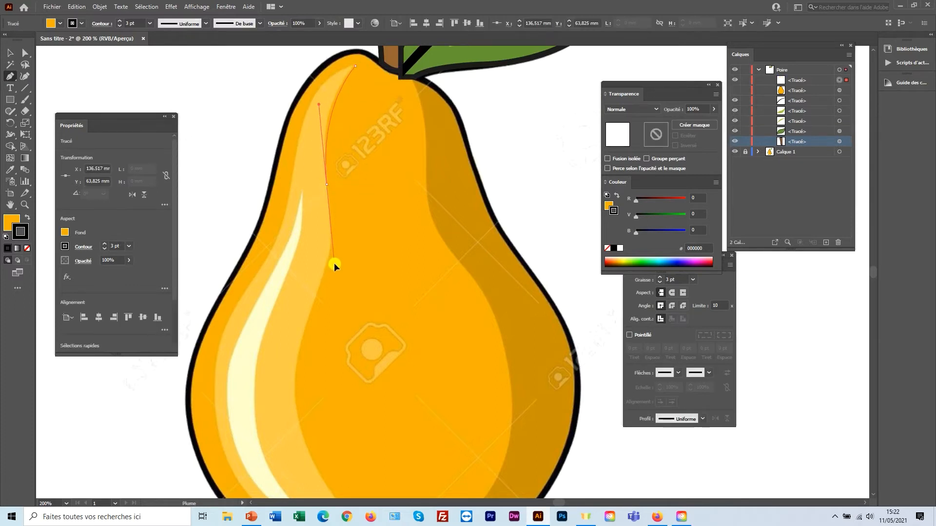
pyautogui.moveTo(334, 270); pyautogui.dragTo(335, 273)
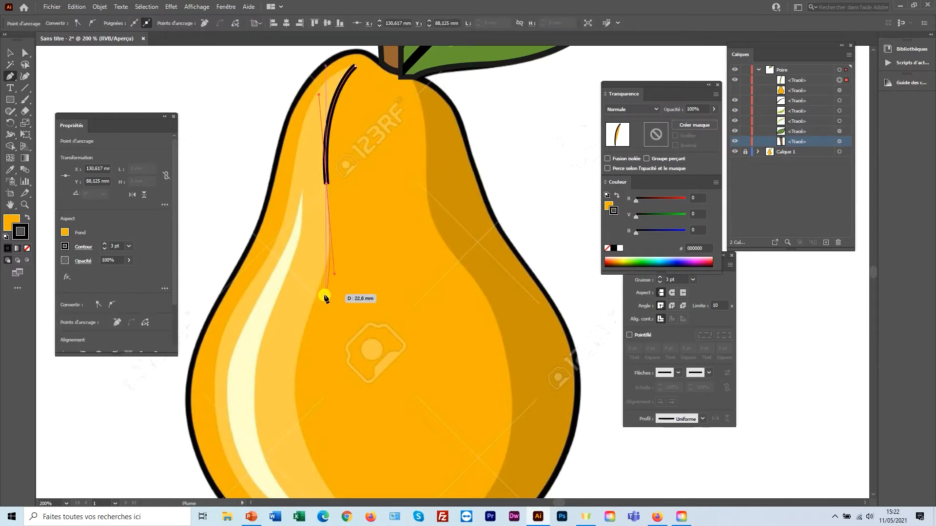
pyautogui.click(312, 310)
pyautogui.scroll(-5, 312, 310)
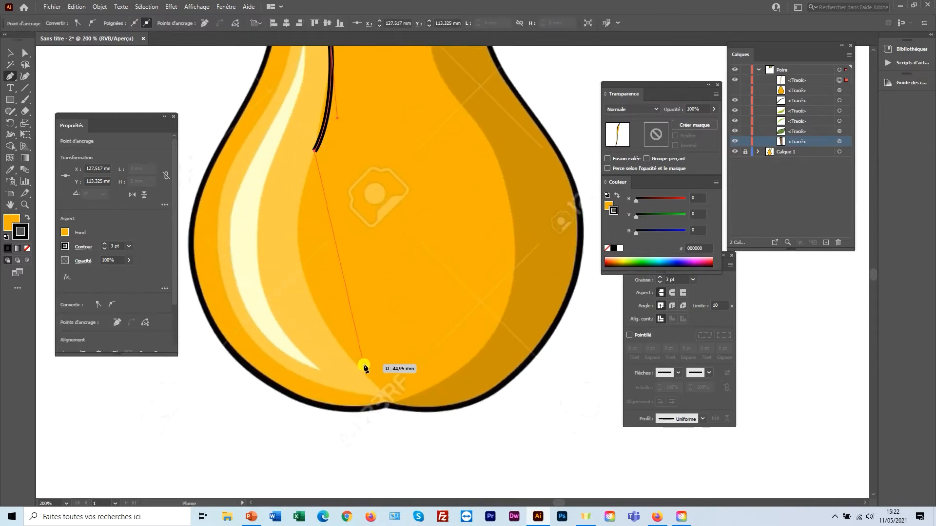
pyautogui.moveTo(386, 398)
pyautogui.mouseDown()
pyautogui.moveTo(499, 478)
pyautogui.moveTo(505, 498)
pyautogui.moveTo(503, 366)
pyautogui.moveTo(516, 360)
pyautogui.moveTo(541, 475)
pyautogui.mouseUp()
# Trace the lower outer edge of the light yellow highlight from the bottom tip to the left curve and remove the path's fill
pyautogui.moveTo(431, 400); pyautogui.dragTo(263, 258)
pyautogui.moveTo(262, 257); pyautogui.dragTo(248, 116)
pyautogui.press('space')
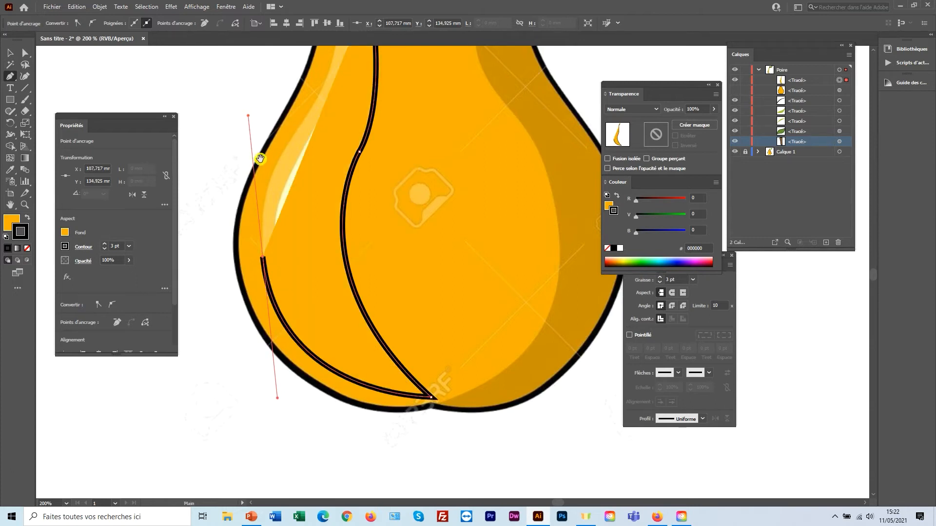
pyautogui.moveTo(291, 174); pyautogui.dragTo(280, 257)
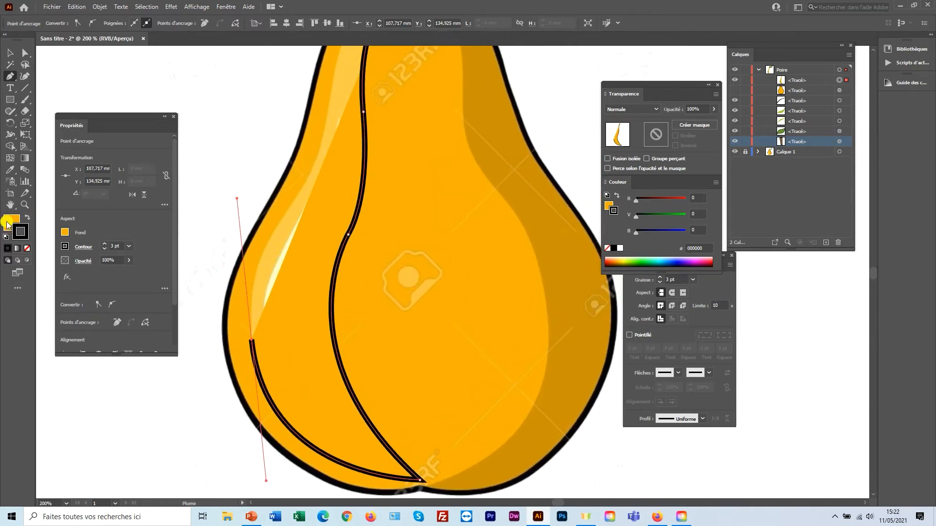
pyautogui.click(26, 248)
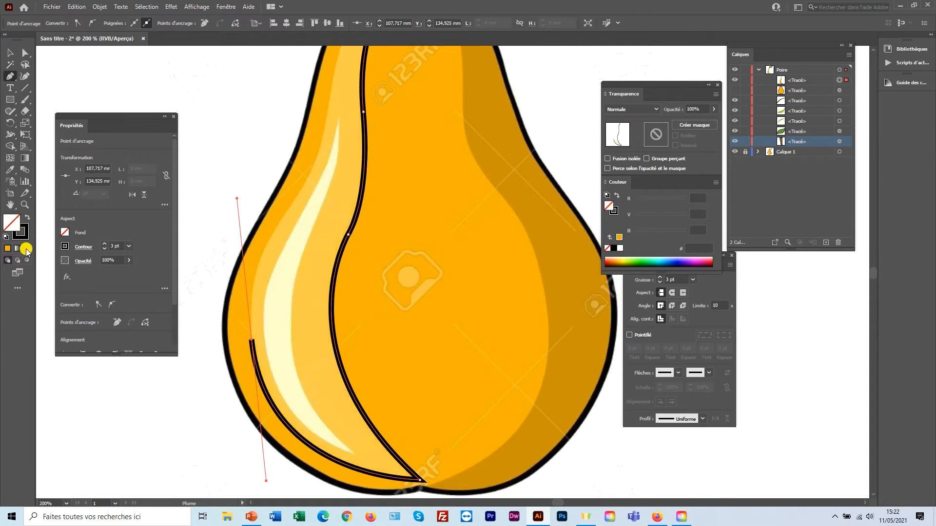
# Continue the highlight's outer edge up the fruit's left side and close the path at its top tip
pyautogui.moveTo(277, 229); pyautogui.dragTo(256, 301)
pyautogui.press('space')
pyautogui.click(270, 263)
pyautogui.press('space')
pyautogui.moveTo(287, 218); pyautogui.dragTo(269, 278)
pyautogui.moveTo(305, 197)
pyautogui.mouseDown()
pyautogui.moveTo(326, 180)
pyautogui.moveTo(378, 182)
pyautogui.mouseUp()
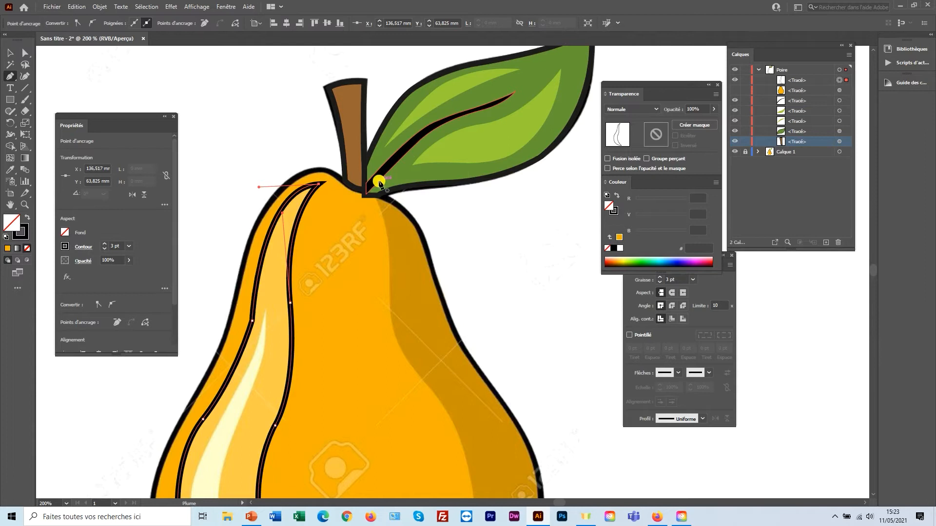
pyautogui.click(11, 53)
pyautogui.keyDown('ctrl'); pyautogui.keyDown('alt'); pyautogui.click(254, 164); pyautogui.keyUp('alt'); pyautogui.keyUp('ctrl')
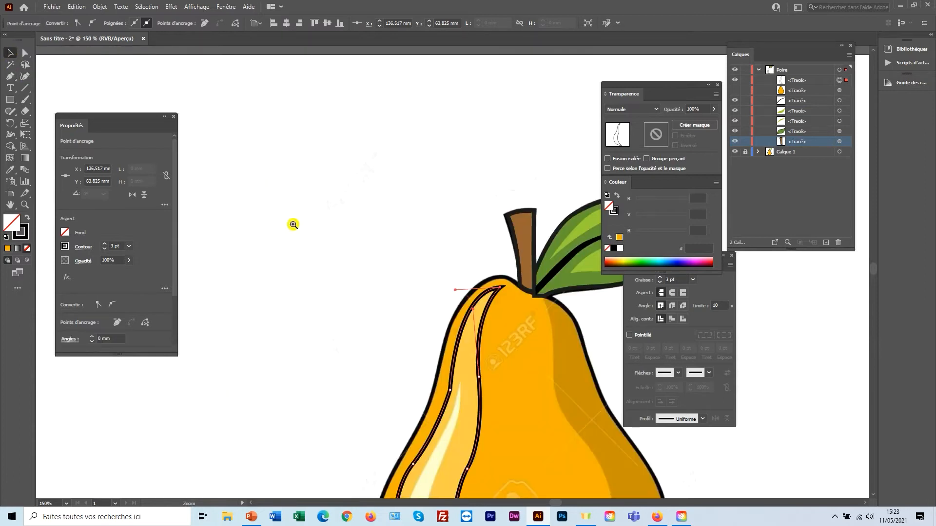
# Select the closed light yellow highlight path on the fruit's left side and fill it with bright green (21f403)
pyautogui.moveTo(362, 308); pyautogui.dragTo(259, 131)
pyautogui.moveTo(274, 212); pyautogui.dragTo(247, 184)
pyautogui.click(256, 208)
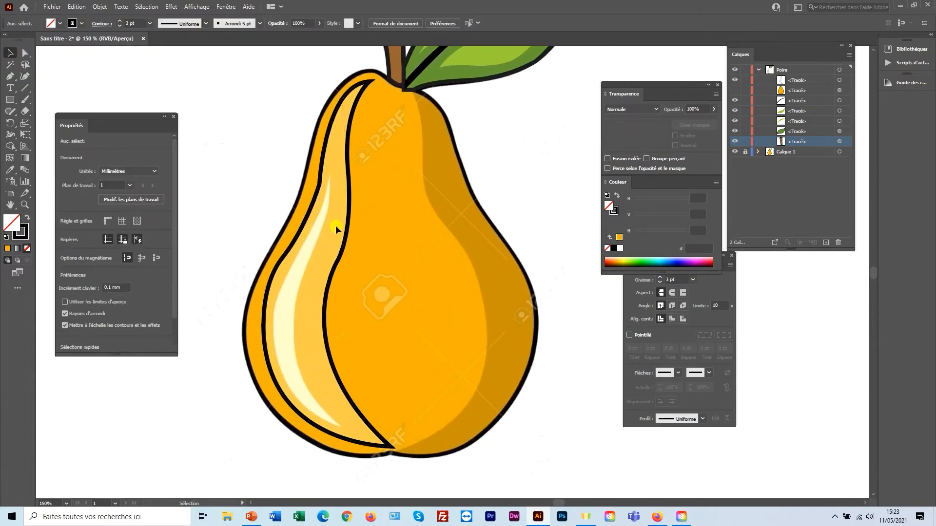
pyautogui.click(350, 242)
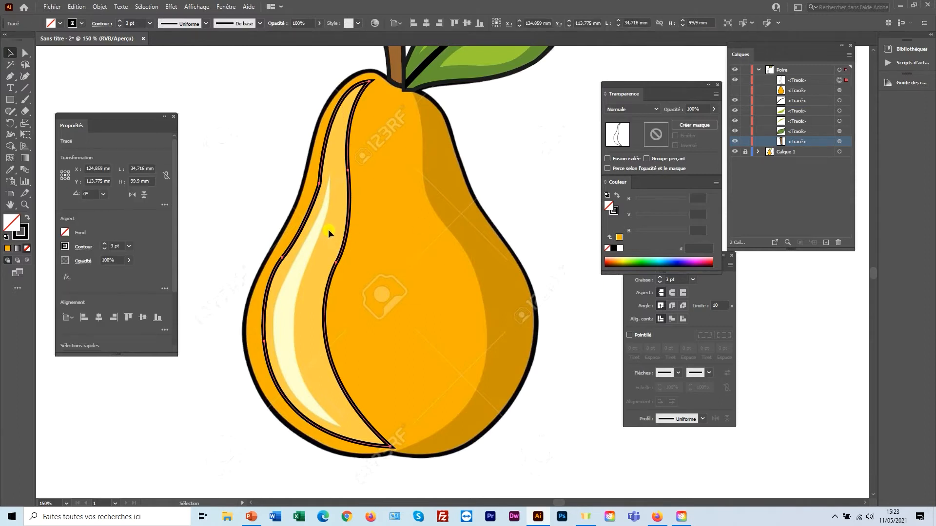
pyautogui.click(7, 247)
pyautogui.doubleClick(12, 223)
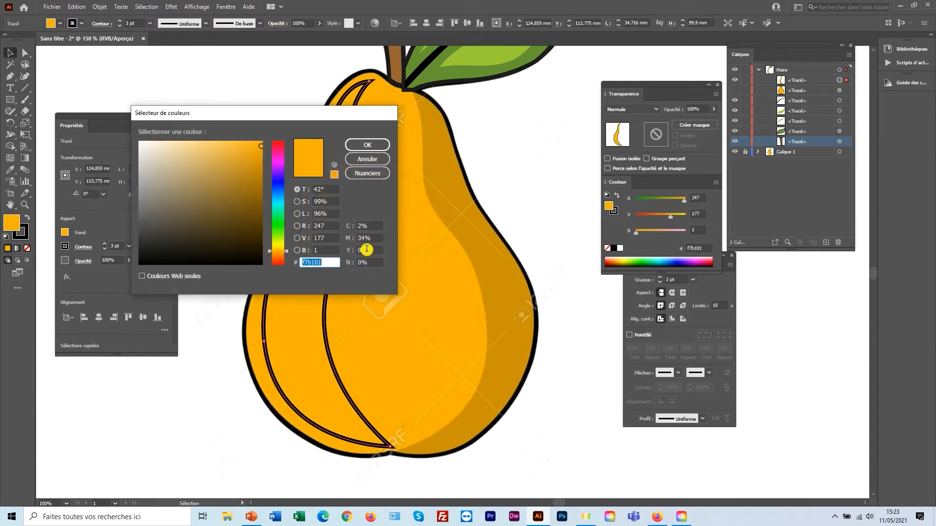
pyautogui.click(271, 223)
pyautogui.click(367, 145)
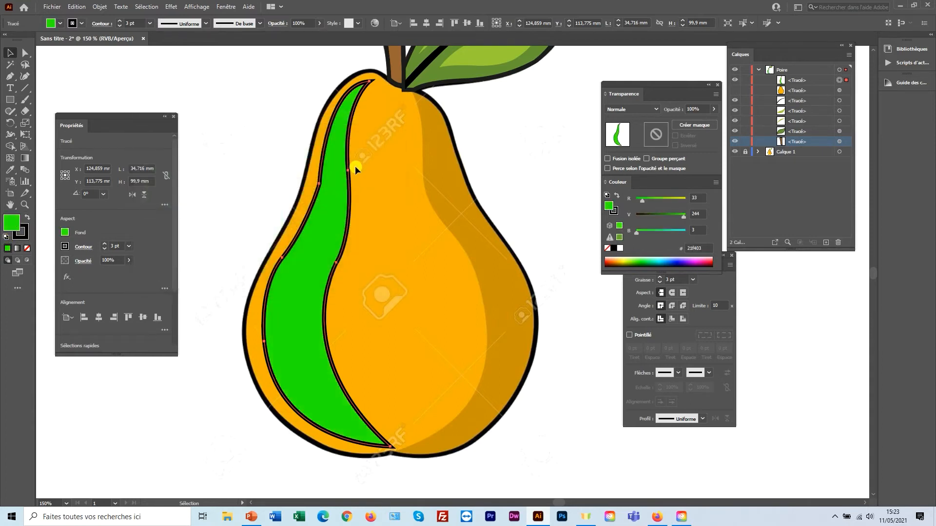
# Hide the green highlight shape and trace the pale cream highlight's outer edge with the Pen tool from its top tip to its bottom tip
pyautogui.click(273, 159)
pyautogui.click(327, 212)
pyautogui.click(735, 80)
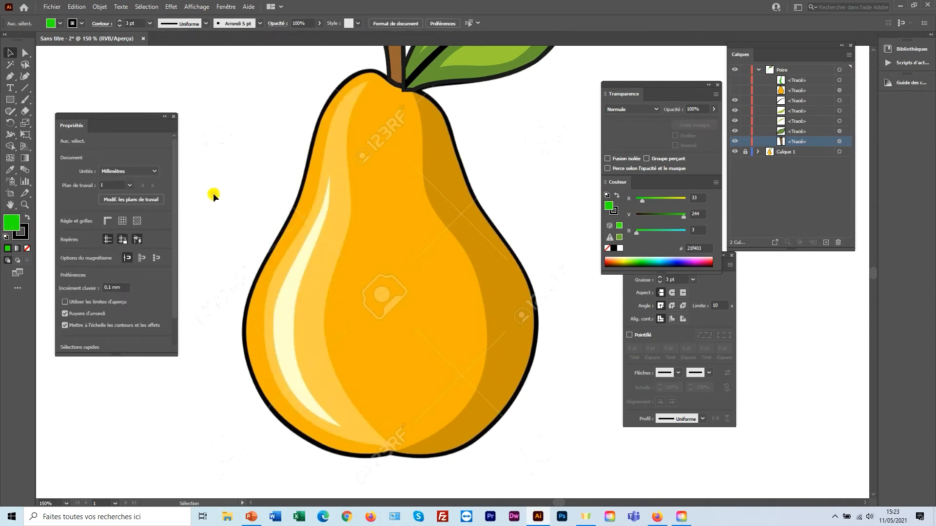
pyautogui.click(9, 76)
pyautogui.keyDown('ctrl'); pyautogui.click(325, 211); pyautogui.keyUp('ctrl')
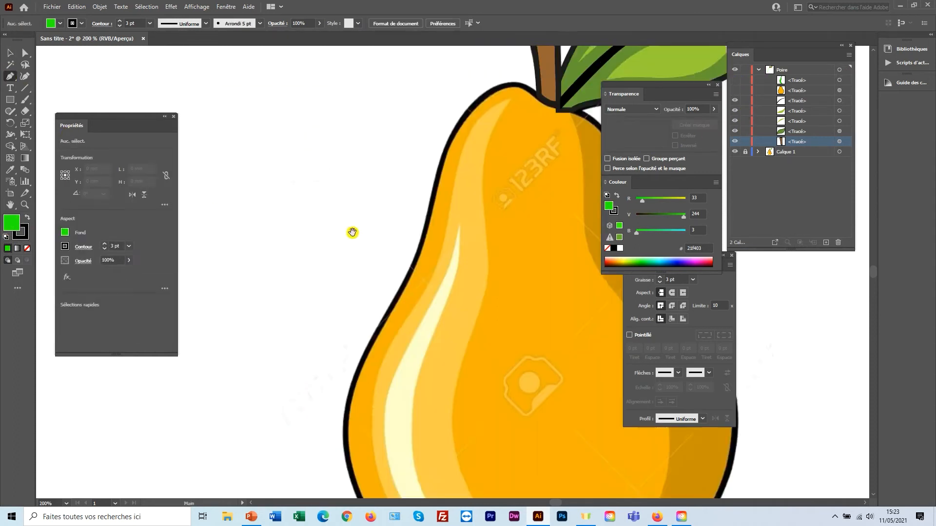
pyautogui.moveTo(359, 236); pyautogui.dragTo(269, 147)
pyautogui.click(369, 135)
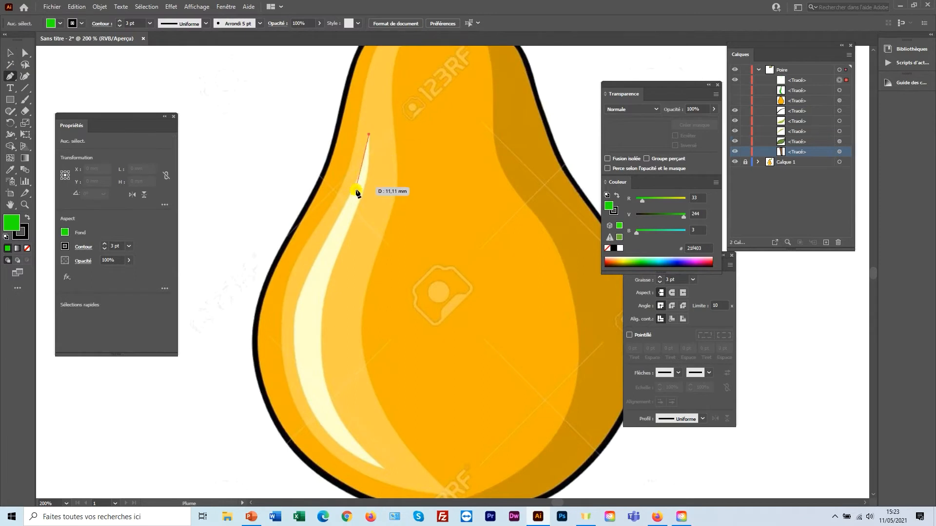
pyautogui.moveTo(318, 246); pyautogui.dragTo(296, 282)
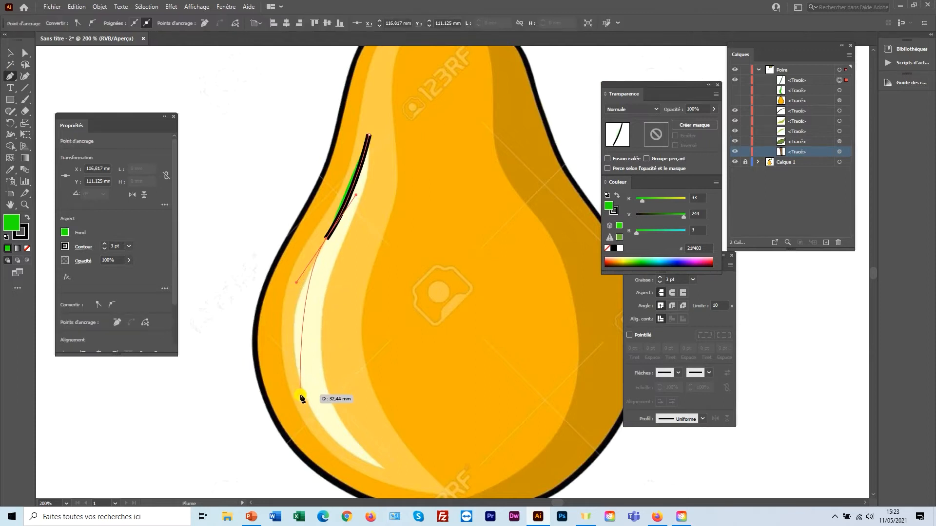
pyautogui.moveTo(304, 397); pyautogui.dragTo(329, 443)
pyautogui.moveTo(385, 472); pyautogui.dragTo(423, 485)
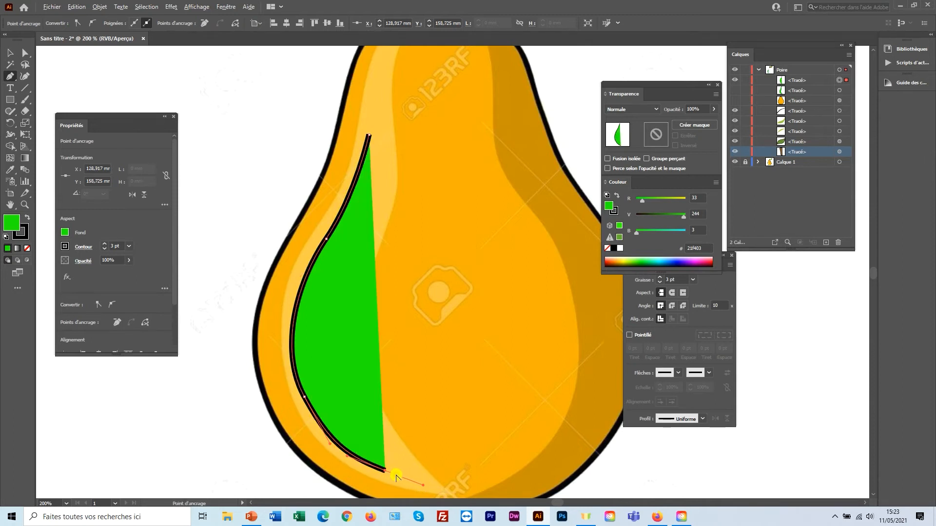
# Remove the path's fill and trace the cream highlight's inner edge back up, closing the path at its top tip
pyautogui.click(27, 248)
pyautogui.moveTo(322, 326); pyautogui.dragTo(332, 239)
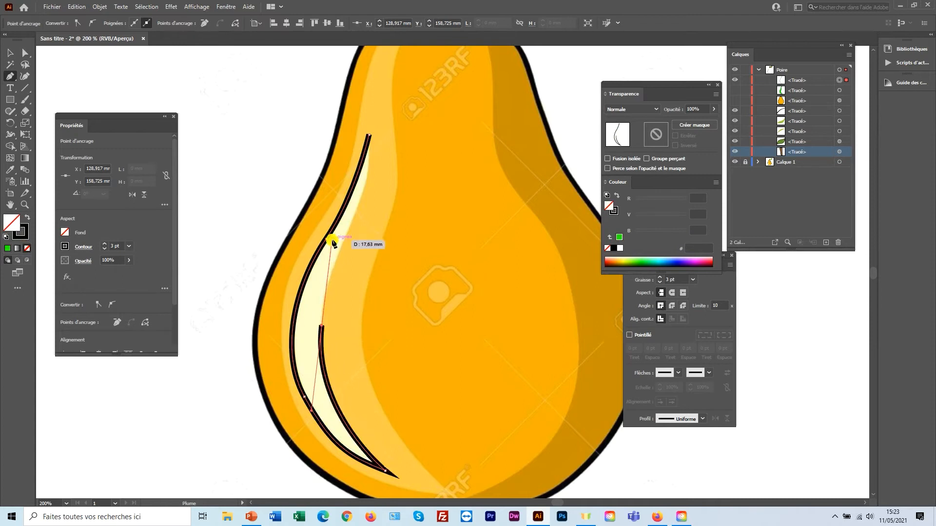
pyautogui.click(358, 213)
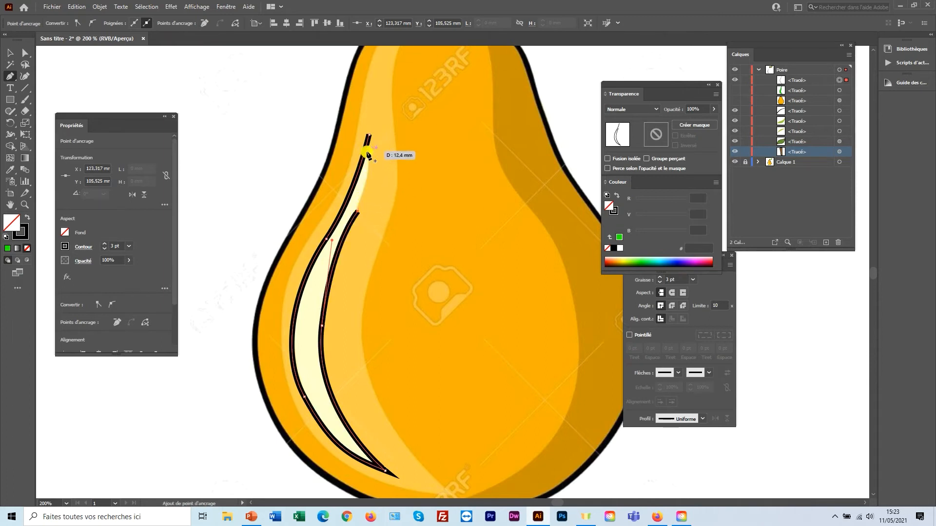
pyautogui.click(370, 133)
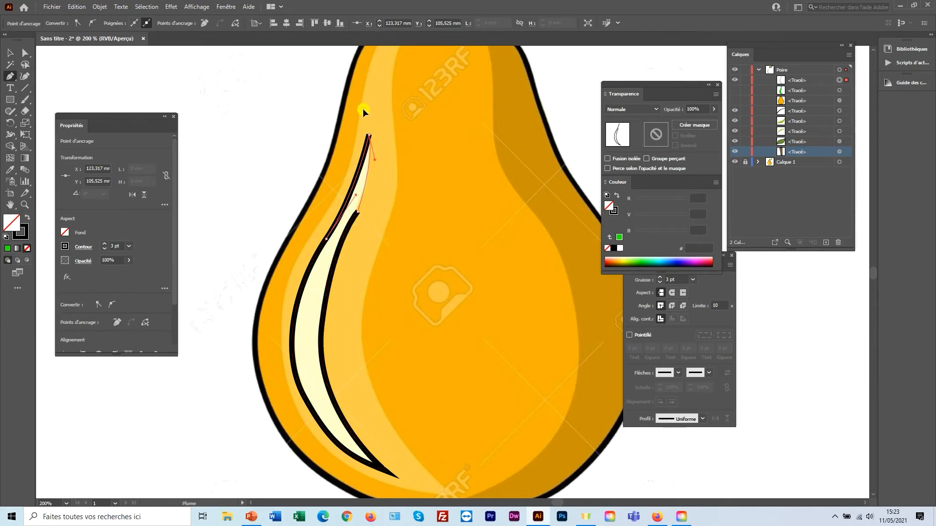
# Fill the cream highlight shape with blue (0b06f2), show the green highlight shape again, and deselect
pyautogui.click(9, 54)
pyautogui.click(353, 221)
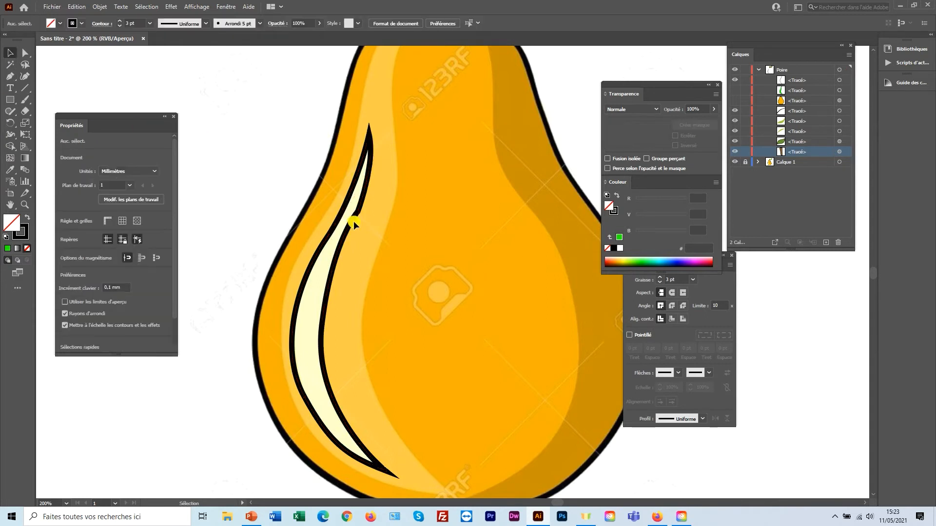
pyautogui.click(8, 250)
pyautogui.doubleClick(12, 221)
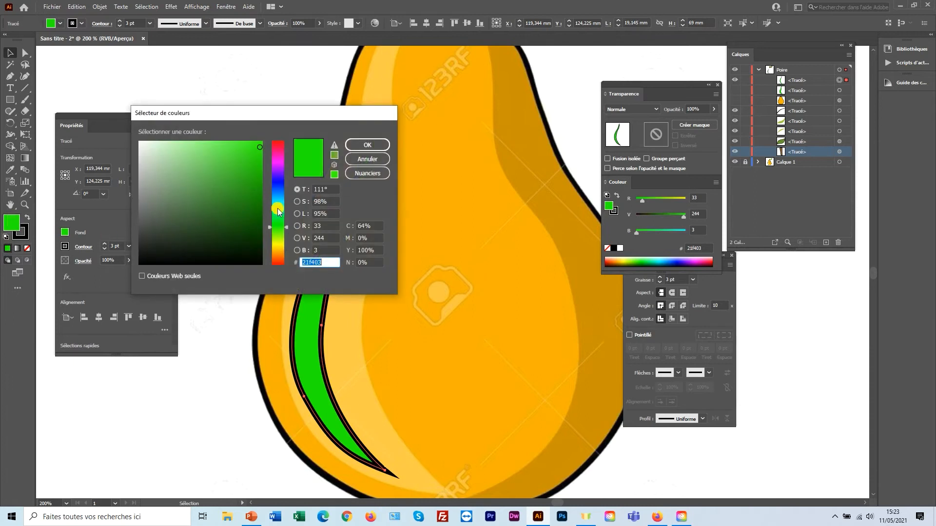
pyautogui.click(278, 182)
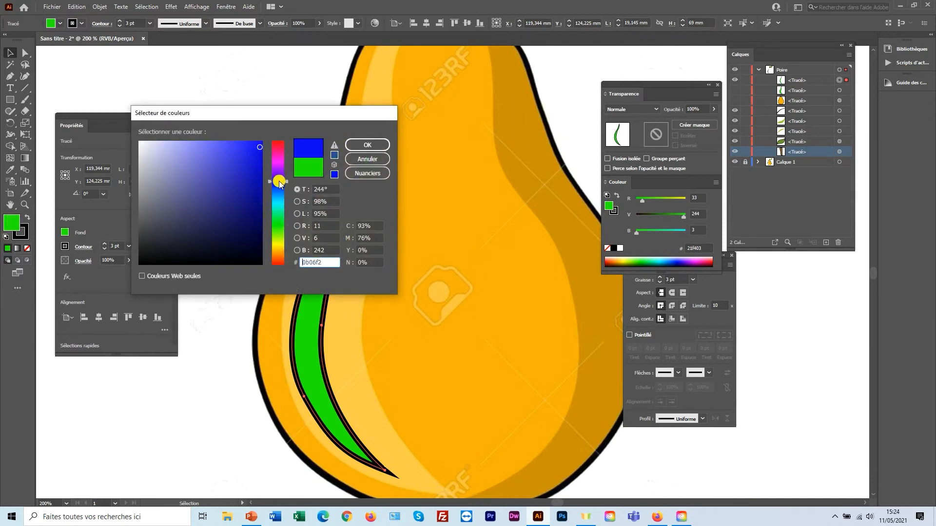
pyautogui.click(365, 146)
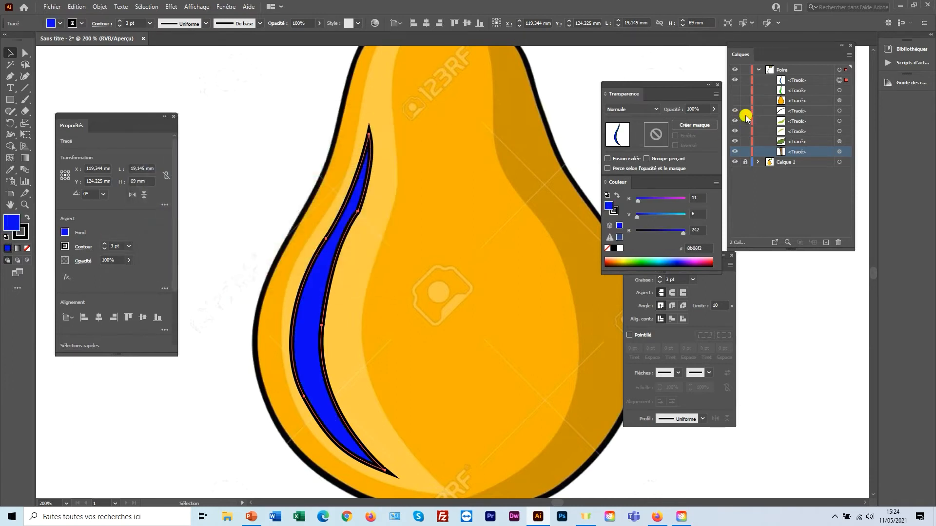
pyautogui.click(735, 91)
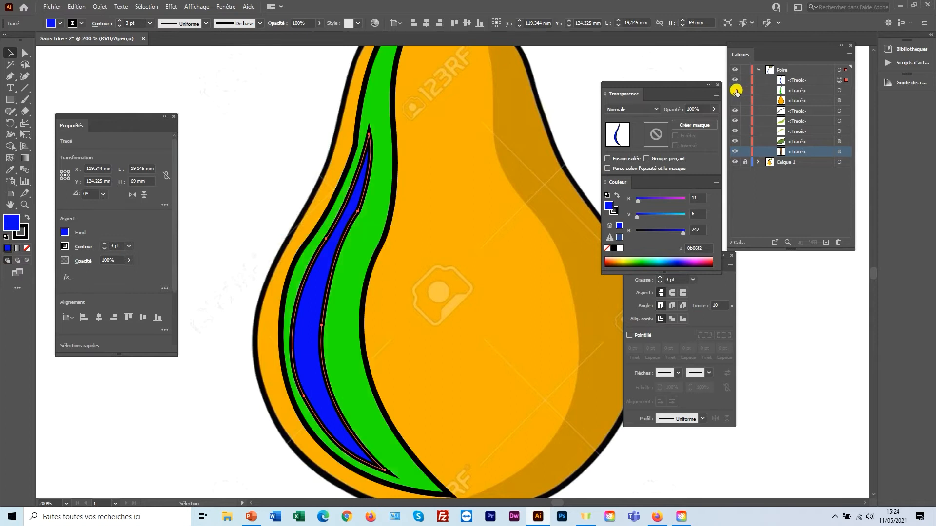
pyautogui.click(265, 179)
# Trace the upper inner edge of the dark orange shadow with the Pen tool from the stem base down to the fruit's waist
pyautogui.moveTo(414, 217); pyautogui.dragTo(360, 244)
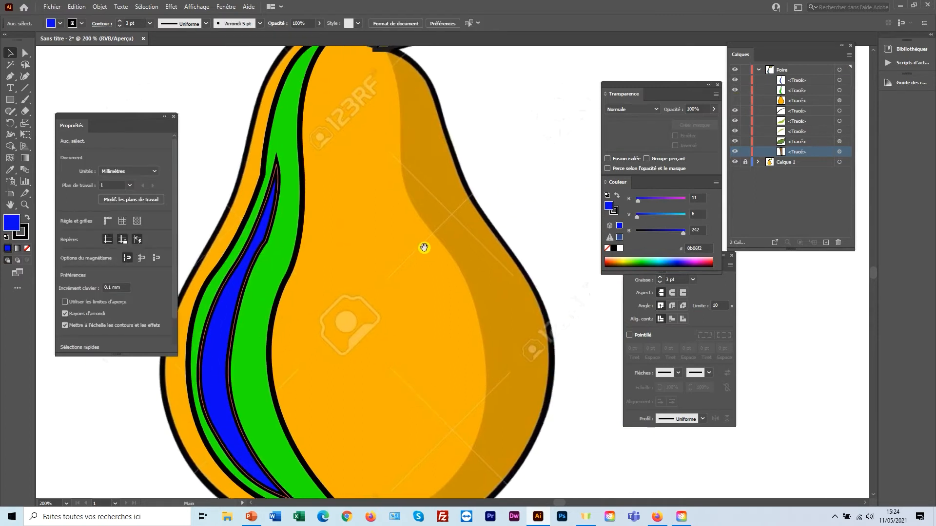
pyautogui.moveTo(448, 223); pyautogui.dragTo(435, 241)
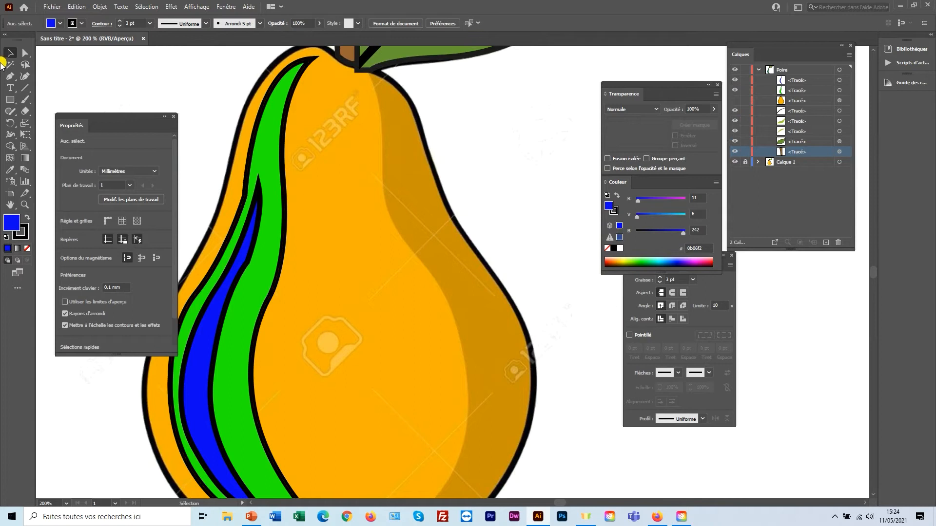
pyautogui.click(10, 78)
pyautogui.click(425, 110)
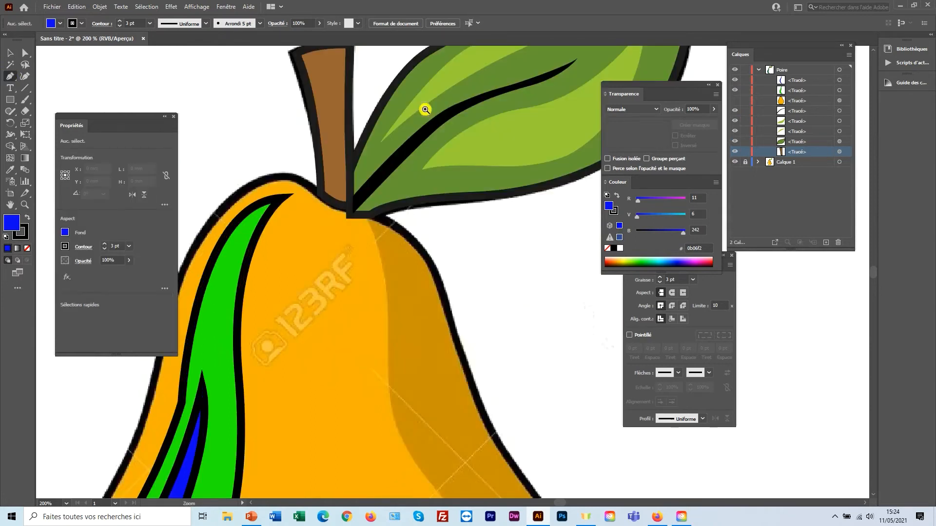
pyautogui.moveTo(413, 199); pyautogui.dragTo(341, 175)
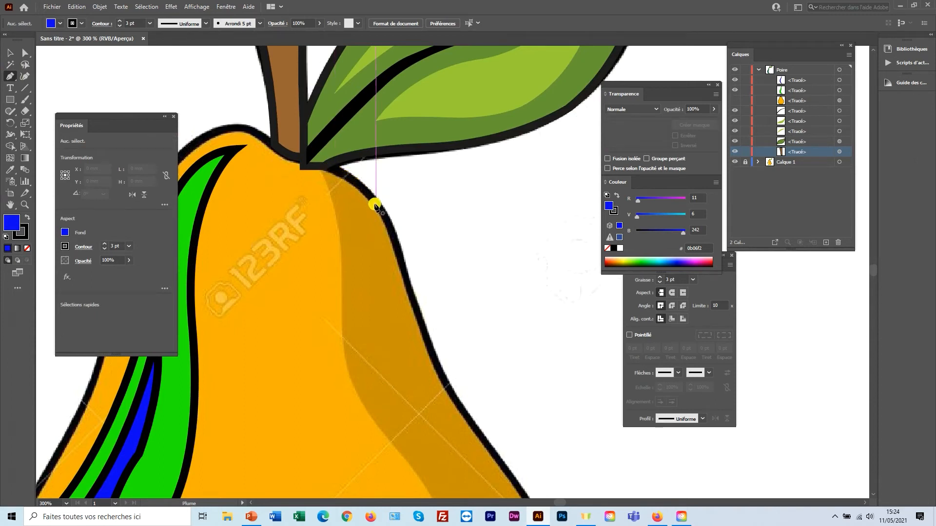
pyautogui.click(320, 168)
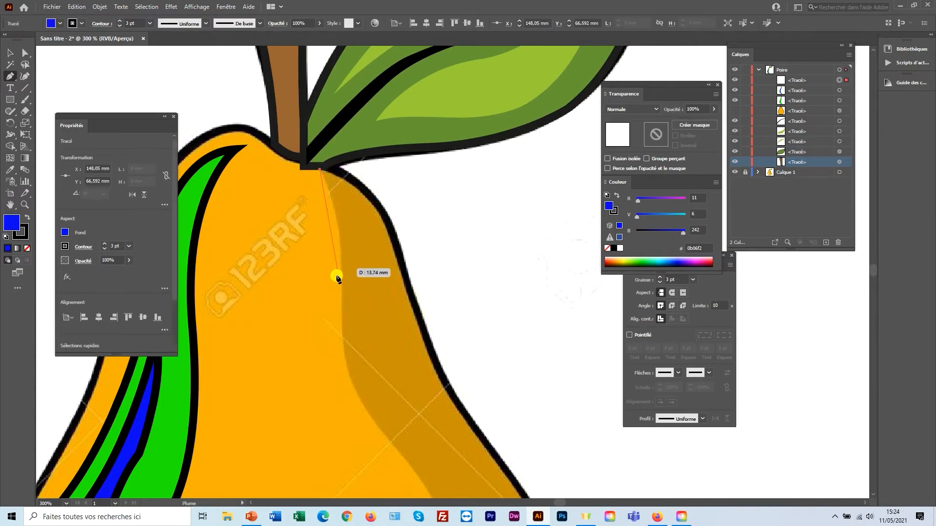
pyautogui.moveTo(343, 389); pyautogui.dragTo(341, 434)
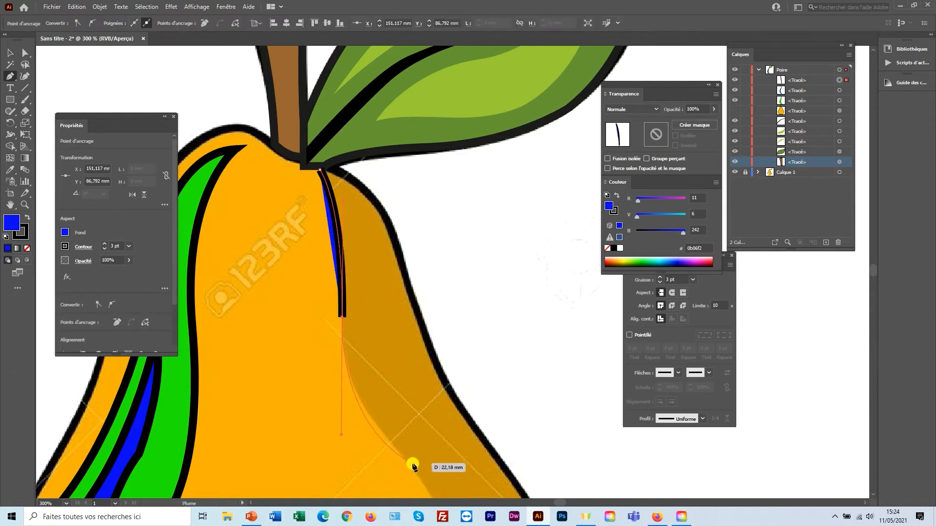
pyautogui.click(342, 317)
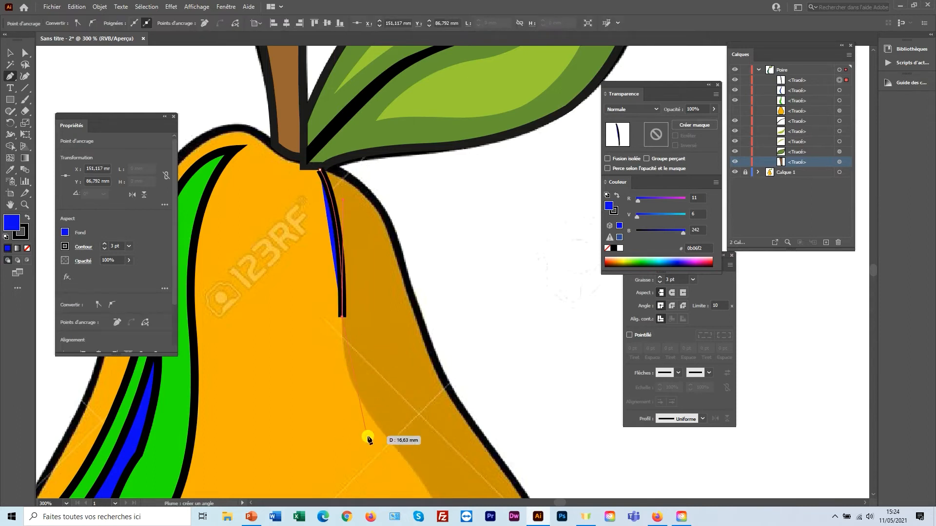
pyautogui.moveTo(387, 438); pyautogui.dragTo(388, 438)
pyautogui.moveTo(424, 485); pyautogui.dragTo(441, 497)
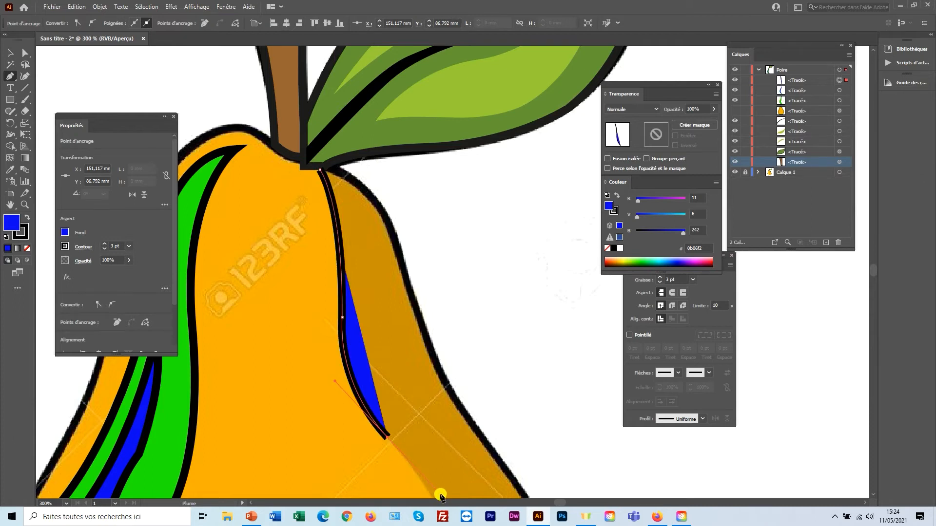
# Continue the shadow's inner edge along the fruit's lower curve to the bottom tip and make that anchor a corner
pyautogui.moveTo(433, 464); pyautogui.dragTo(349, 236)
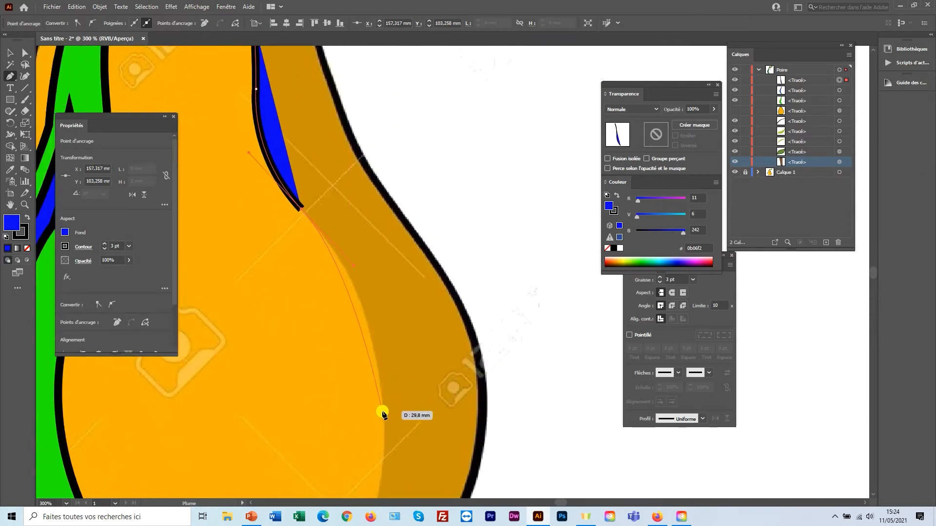
pyautogui.moveTo(384, 413); pyautogui.dragTo(449, 240)
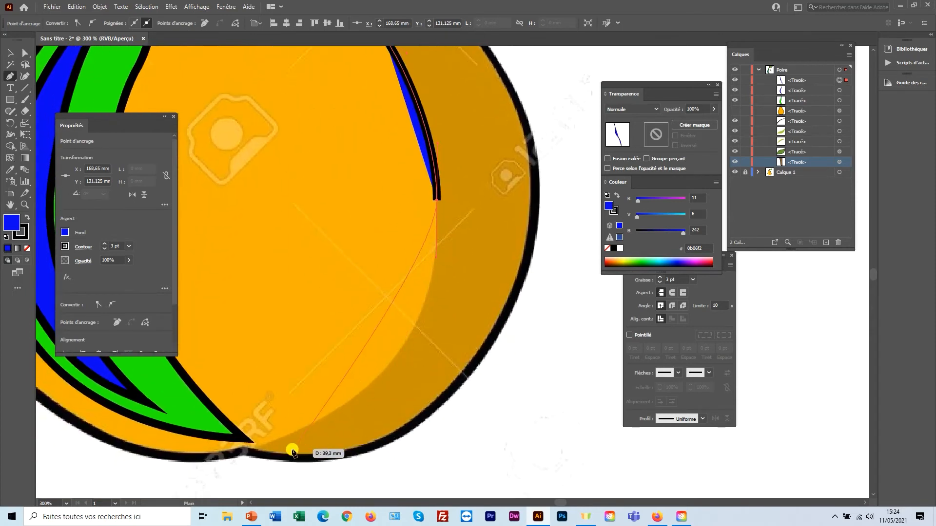
pyautogui.moveTo(255, 449); pyautogui.dragTo(80, 418)
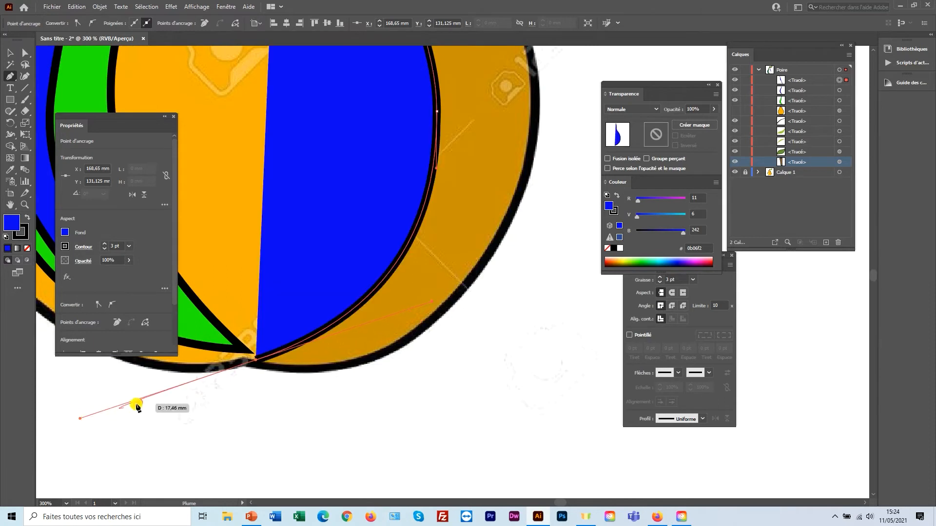
pyautogui.click(261, 363)
# Trace the shadow's outer edge from the bottom tip around the fruit's right side up to just below the waist
pyautogui.moveTo(261, 365); pyautogui.dragTo(348, 434)
pyautogui.moveTo(412, 369); pyautogui.dragTo(391, 418)
pyautogui.press('space')
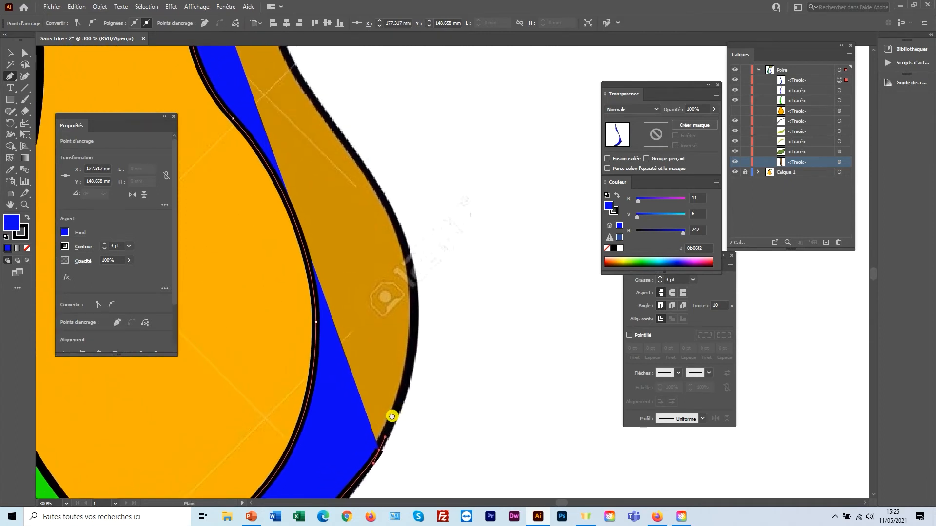
pyautogui.moveTo(411, 357); pyautogui.dragTo(417, 437)
pyautogui.press('space')
pyautogui.moveTo(420, 379); pyautogui.dragTo(434, 408)
pyautogui.press('space')
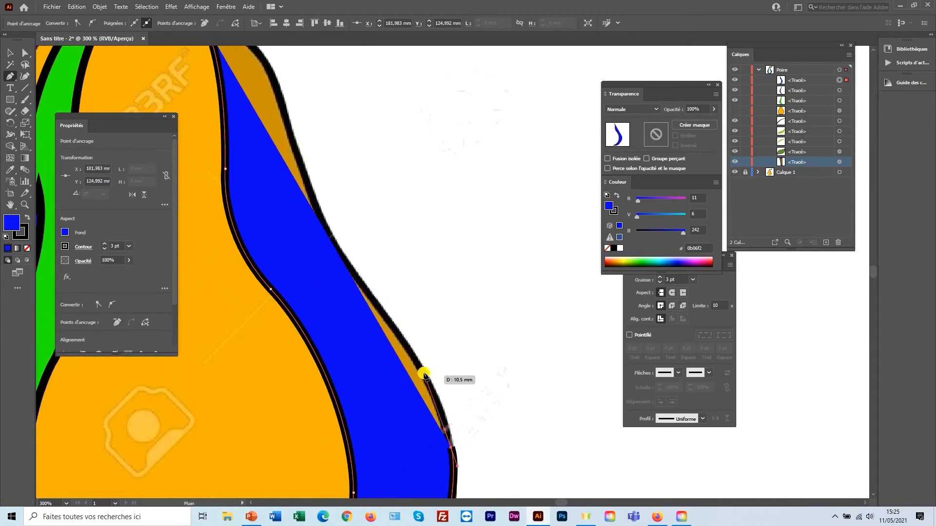
pyautogui.moveTo(394, 337); pyautogui.dragTo(383, 323)
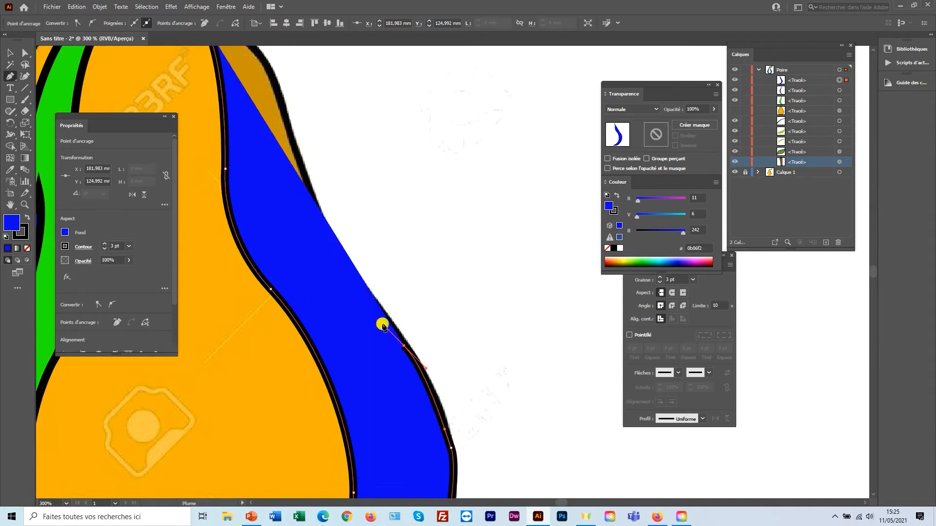
# Remove the shadow path's fill and continue its outer edge up the fruit's right side, closing the path at the stem base
pyautogui.click(26, 248)
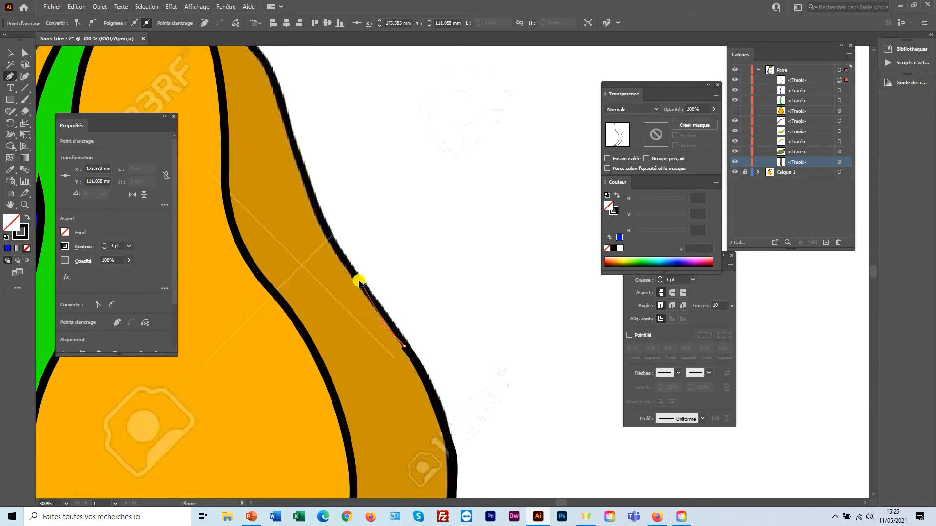
pyautogui.moveTo(352, 272); pyautogui.dragTo(351, 268)
pyautogui.click(308, 190)
pyautogui.moveTo(308, 189); pyautogui.dragTo(356, 336)
pyautogui.press('space')
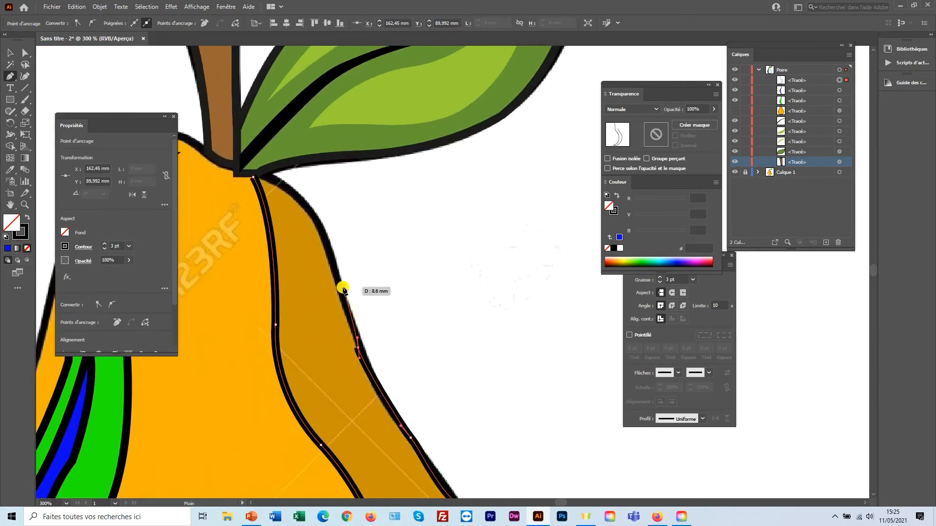
pyautogui.click(336, 266)
pyautogui.press('space')
pyautogui.moveTo(312, 218); pyautogui.dragTo(360, 307)
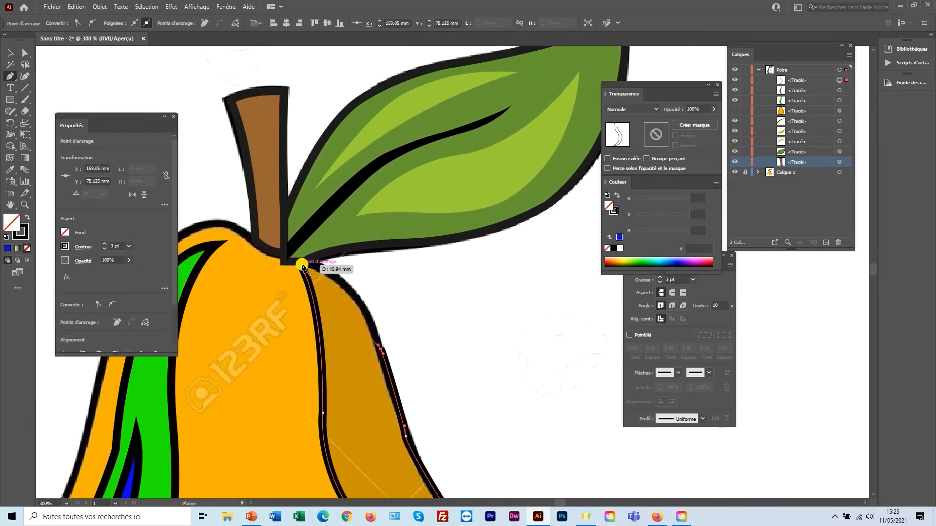
pyautogui.moveTo(302, 264); pyautogui.dragTo(283, 265)
pyautogui.moveTo(257, 264); pyautogui.dragTo(237, 261)
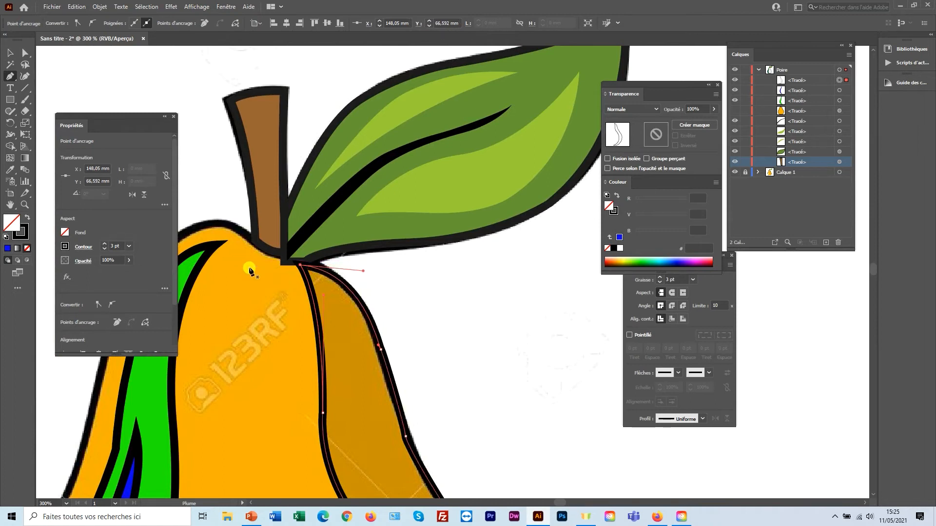
# Fill the closed shadow shape on the pear's right side with orange-red, #ef2e07
pyautogui.click(9, 53)
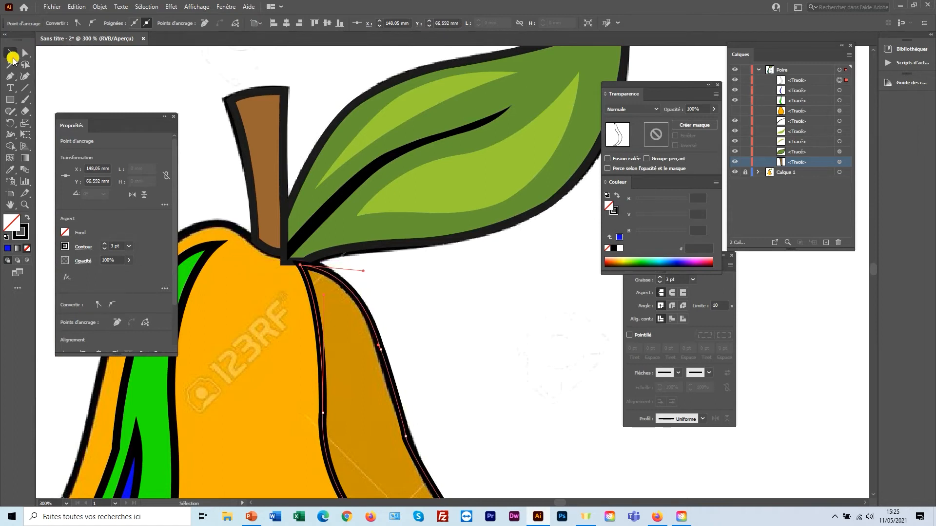
pyautogui.click(7, 248)
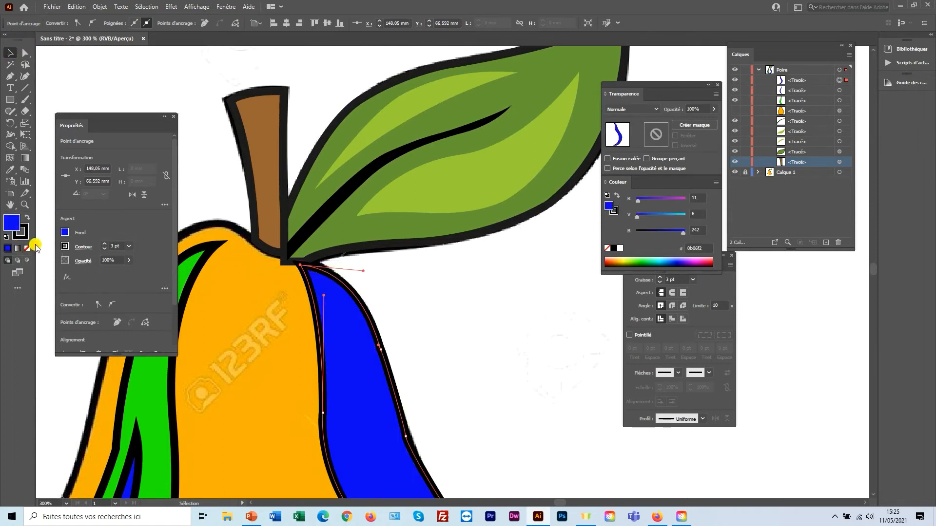
pyautogui.doubleClick(12, 223)
pyautogui.moveTo(277, 258); pyautogui.dragTo(279, 265)
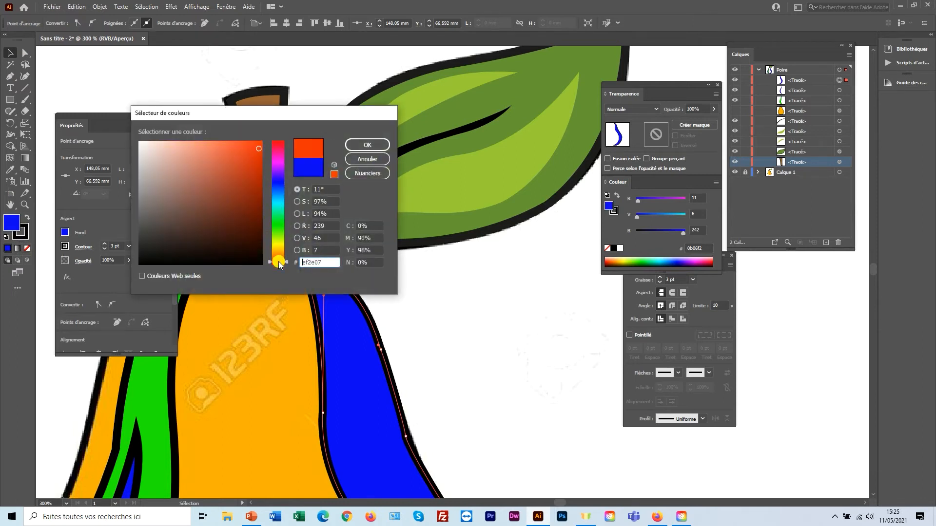
pyautogui.click(367, 146)
pyautogui.hotkey('ctrl', '-')
pyautogui.click(405, 319)
pyautogui.keyDown('ctrl'); pyautogui.keyDown('alt'); pyautogui.click(445, 308); pyautogui.keyUp('alt'); pyautogui.keyUp('ctrl')
pyautogui.moveTo(462, 328); pyautogui.dragTo(474, 209)
pyautogui.moveTo(414, 344); pyautogui.dragTo(368, 363)
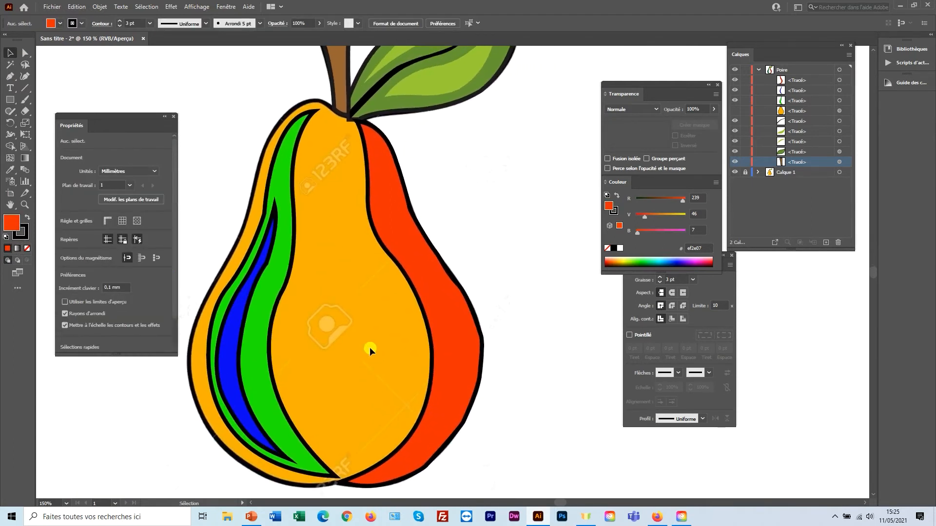
# Remove the stroke from the right-side shadow shape and fill it with black, #000000
pyautogui.click(407, 269)
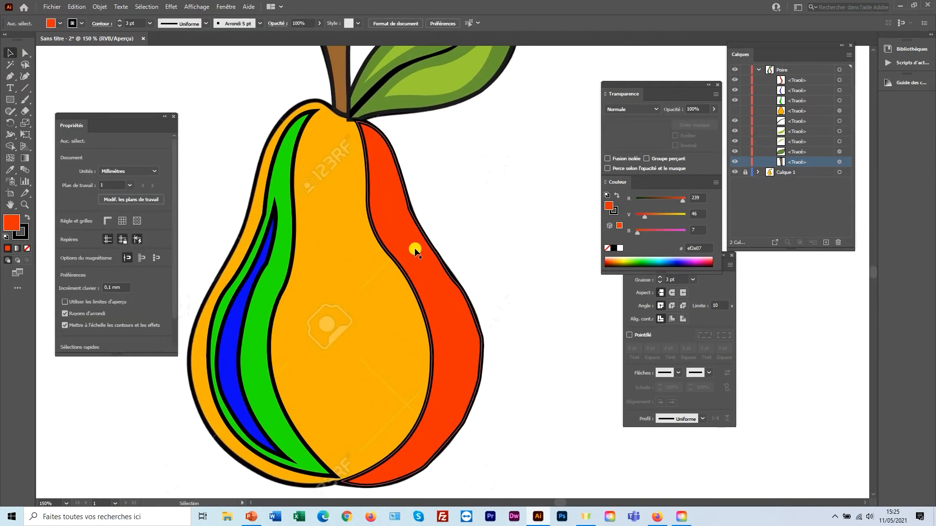
pyautogui.click(395, 203)
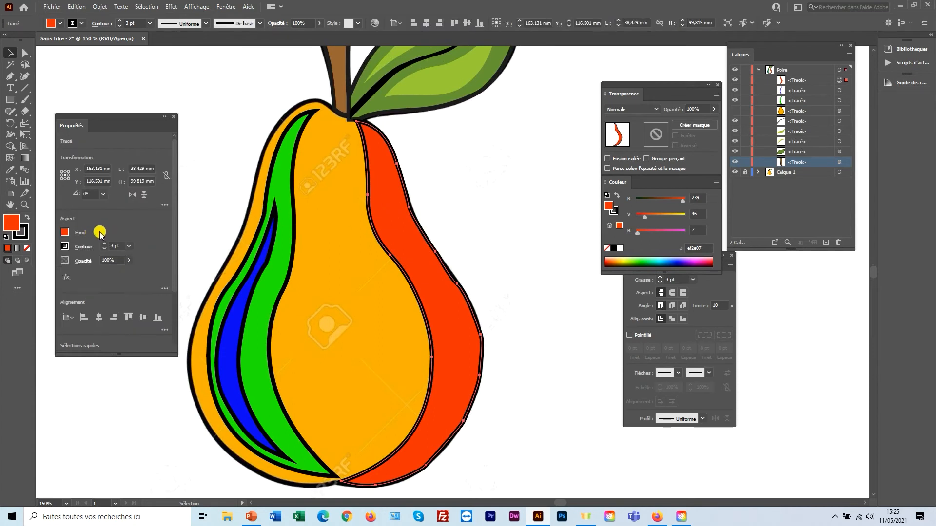
pyautogui.click(27, 230)
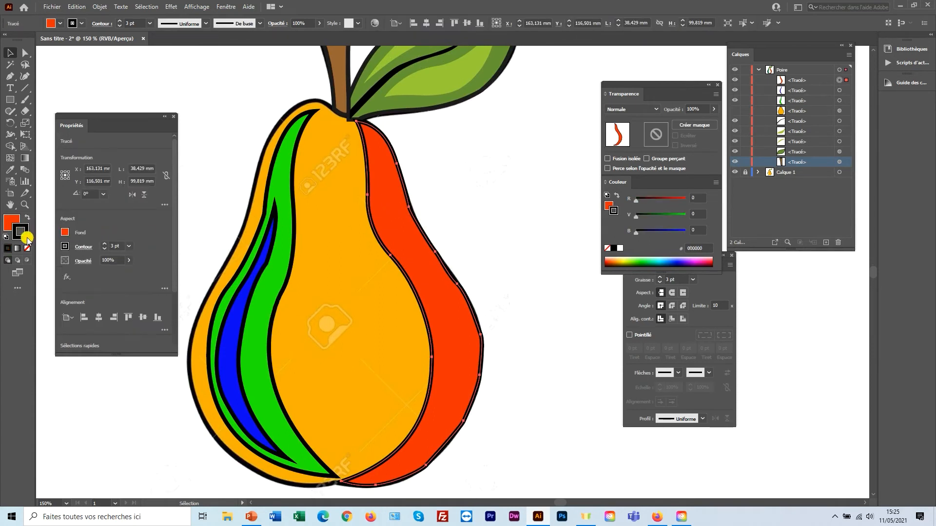
pyautogui.click(27, 248)
pyautogui.click(13, 224)
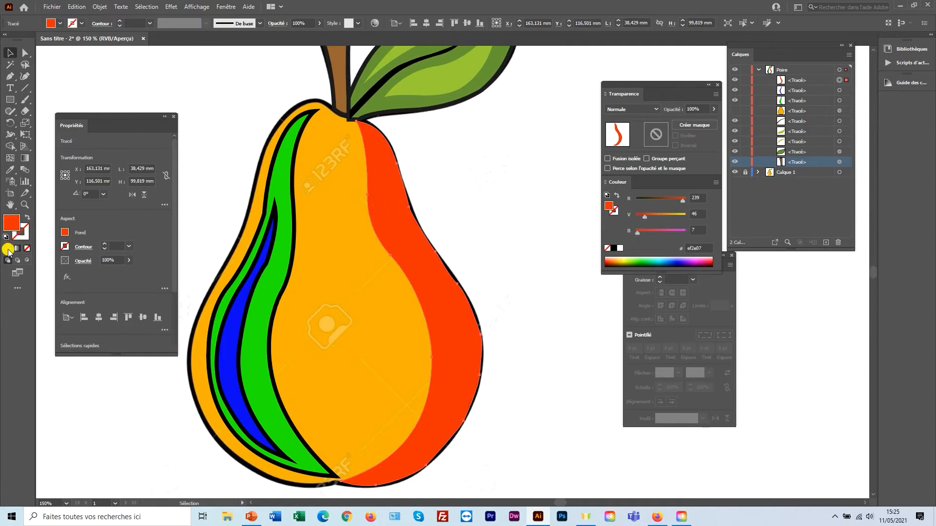
pyautogui.doubleClick(13, 223)
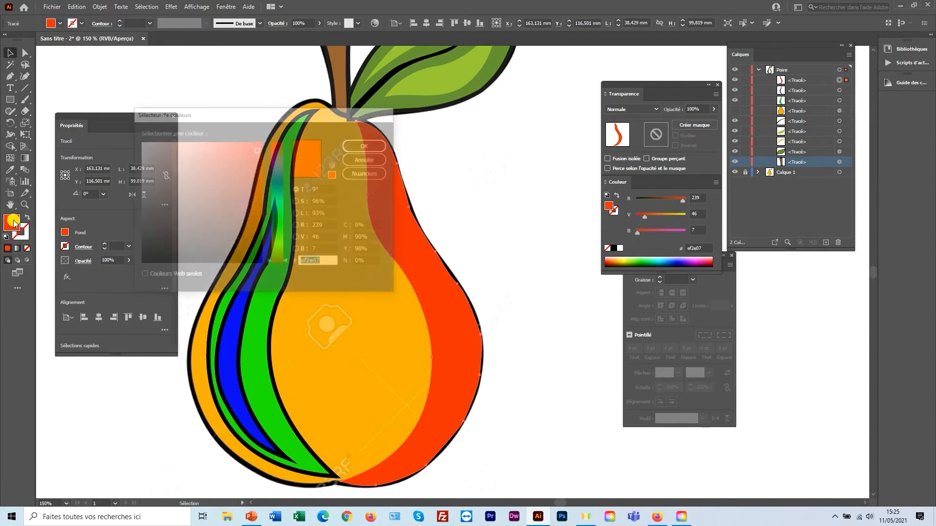
pyautogui.click(152, 235)
pyautogui.moveTo(151, 234); pyautogui.dragTo(129, 263)
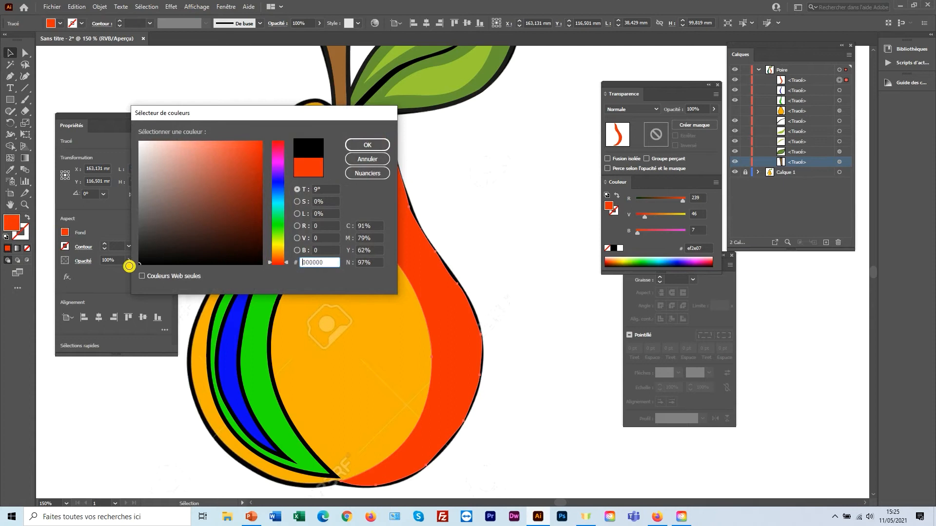
pyautogui.click(367, 146)
pyautogui.click(473, 212)
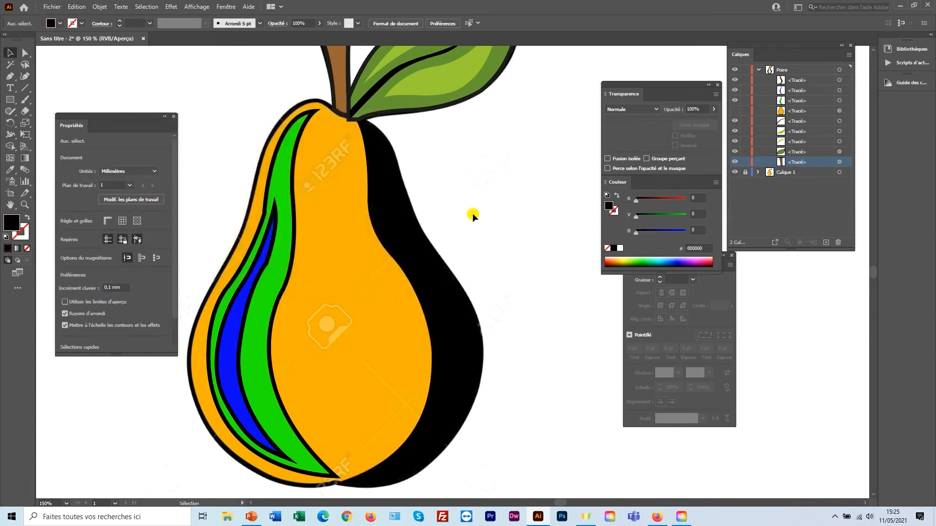
# Remove the stroke from the large green highlight shape and fill it with white
pyautogui.click(293, 168)
pyautogui.click(24, 229)
pyautogui.click(27, 248)
pyautogui.click(12, 223)
pyautogui.doubleClick(12, 229)
pyautogui.moveTo(181, 193); pyautogui.dragTo(130, 136)
pyautogui.click(368, 146)
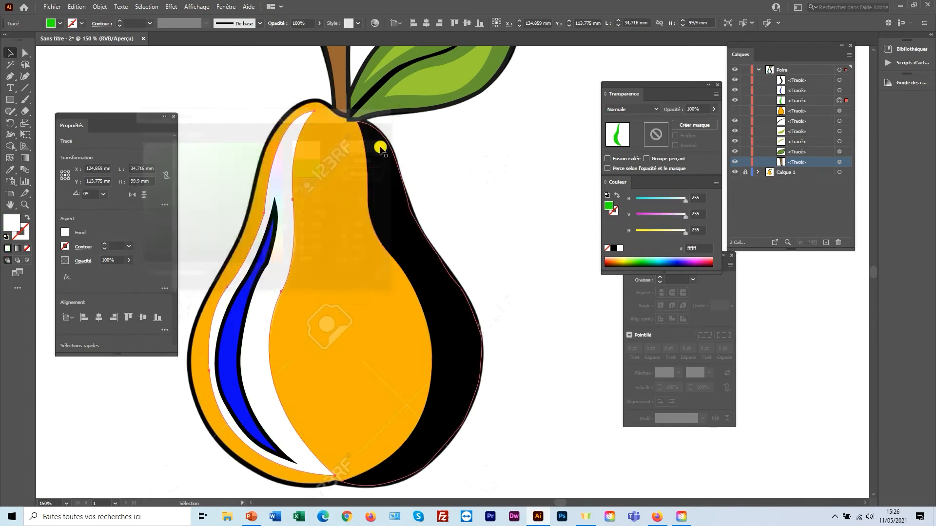
# Remove the stroke from the small blue inner highlight shape and fill it with white
pyautogui.click(269, 248)
pyautogui.click(23, 235)
pyautogui.click(28, 248)
pyautogui.click(11, 225)
pyautogui.doubleClick(11, 224)
pyautogui.moveTo(148, 151); pyautogui.dragTo(129, 134)
pyautogui.click(368, 145)
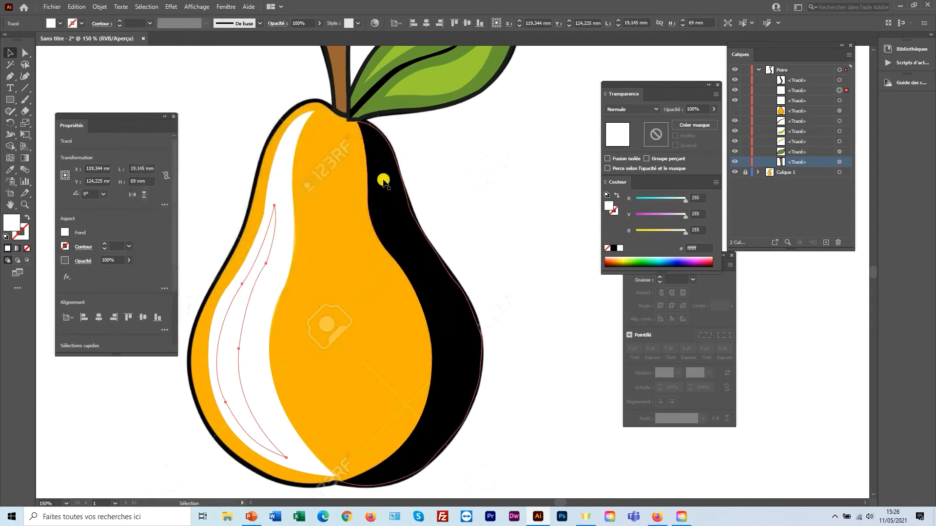
pyautogui.click(490, 222)
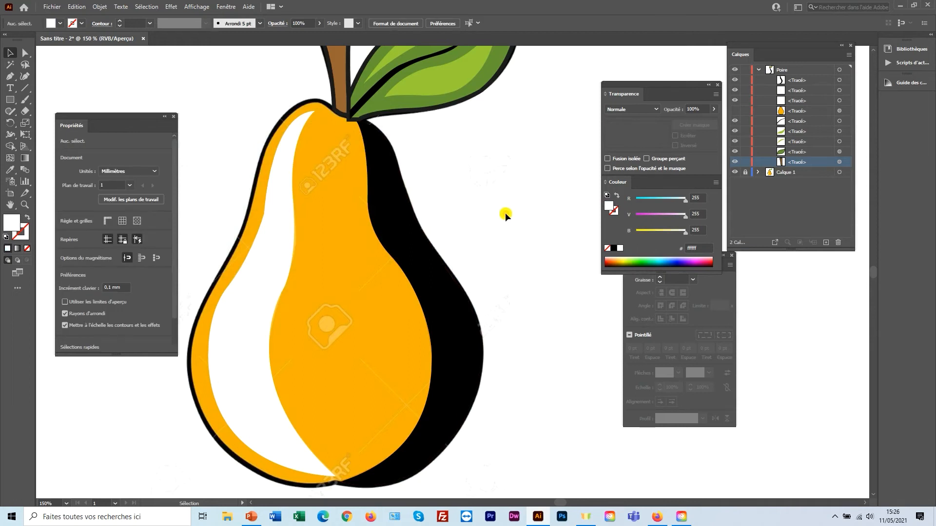
# Show the hidden orange pear body path and lower the black shadow shape's opacity to 40%
pyautogui.click(735, 111)
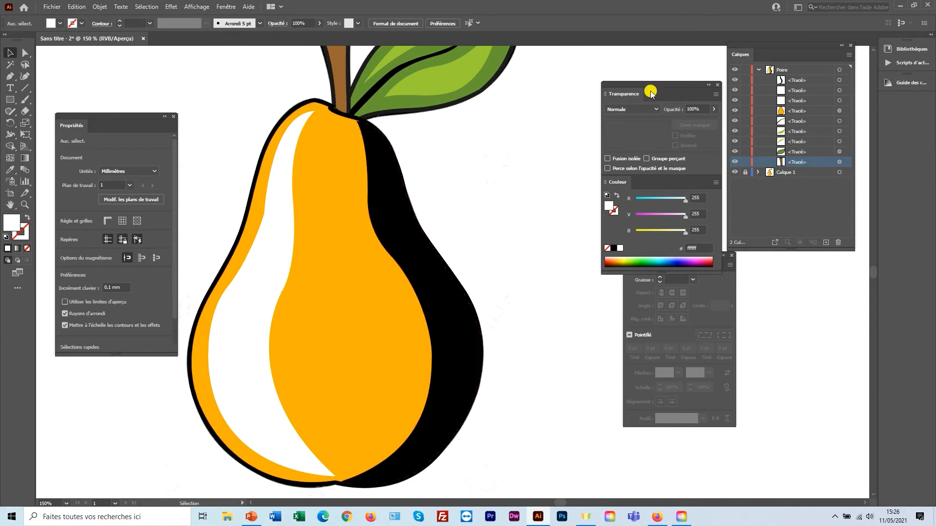
pyautogui.moveTo(656, 86); pyautogui.dragTo(528, 142)
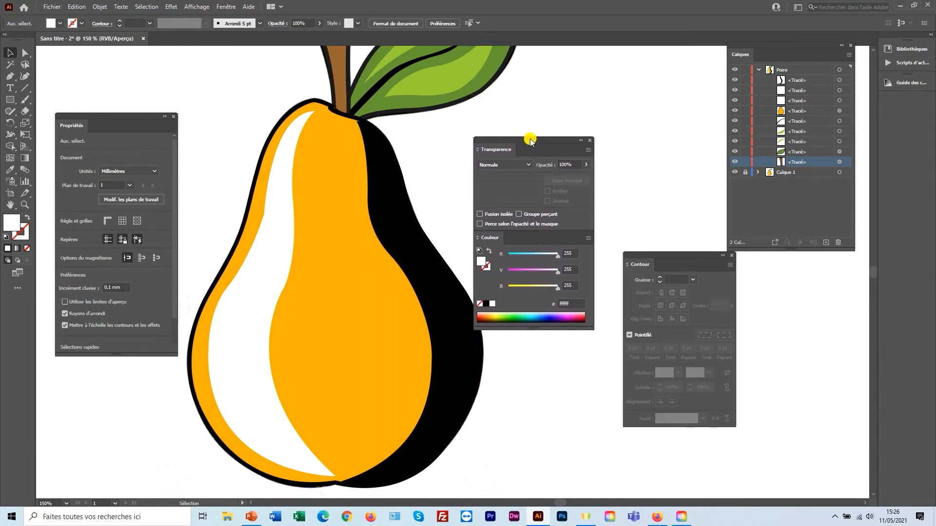
pyautogui.click(390, 200)
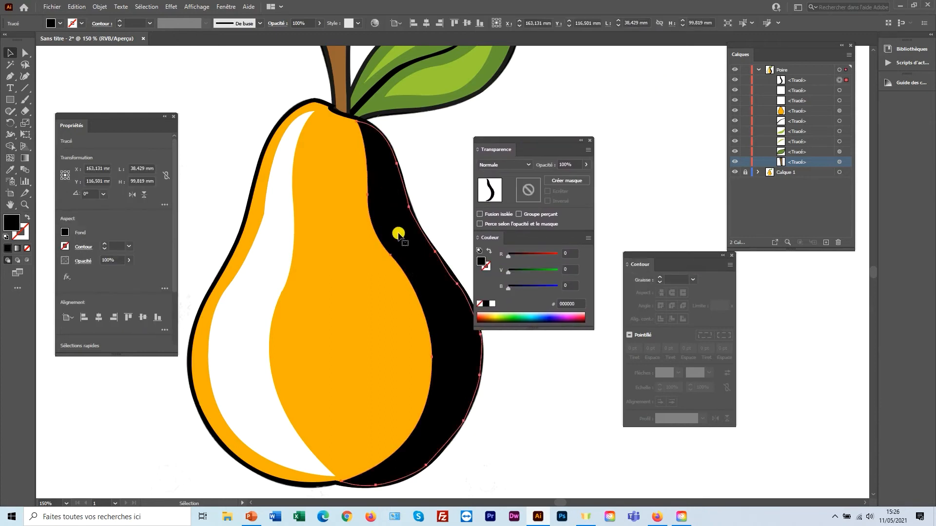
pyautogui.click(564, 166)
pyautogui.press('Return')
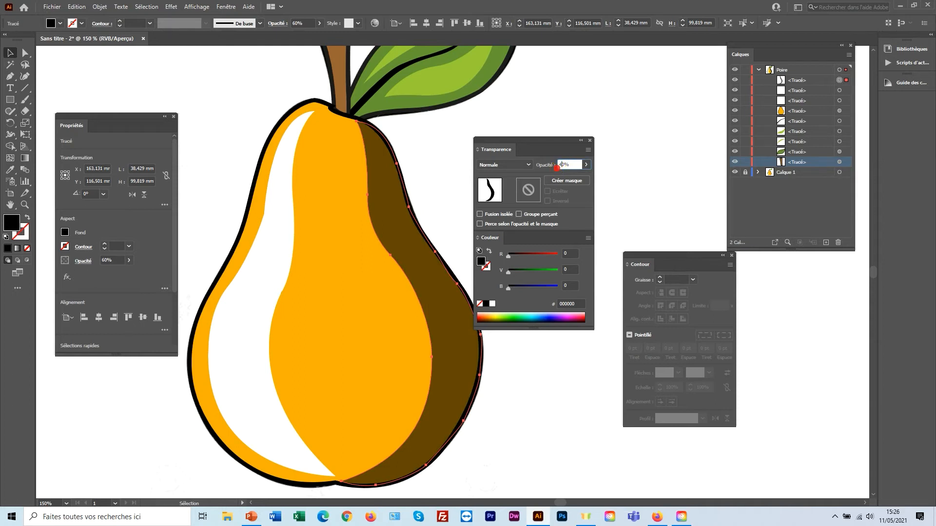
pyautogui.press('Return')
pyautogui.click(438, 177)
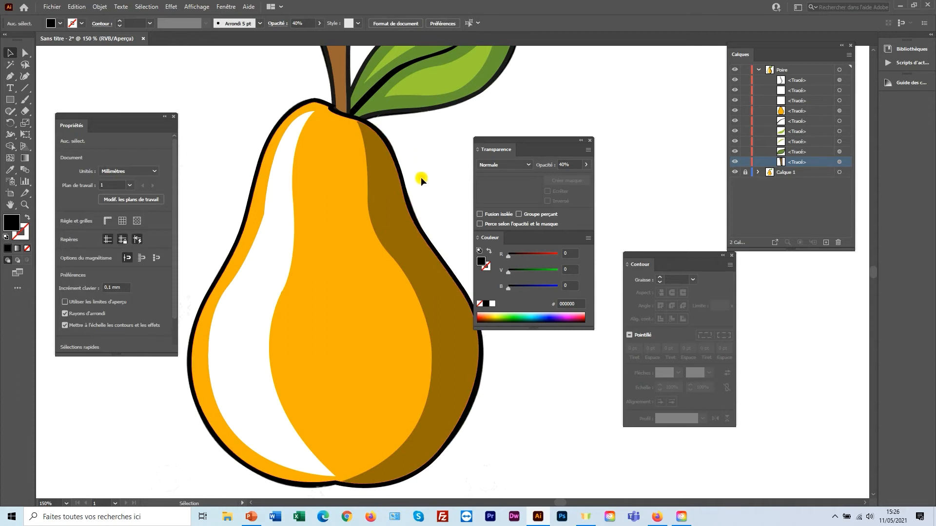
# Set the opacity of the large white highlight shape to 40%
pyautogui.click(299, 136)
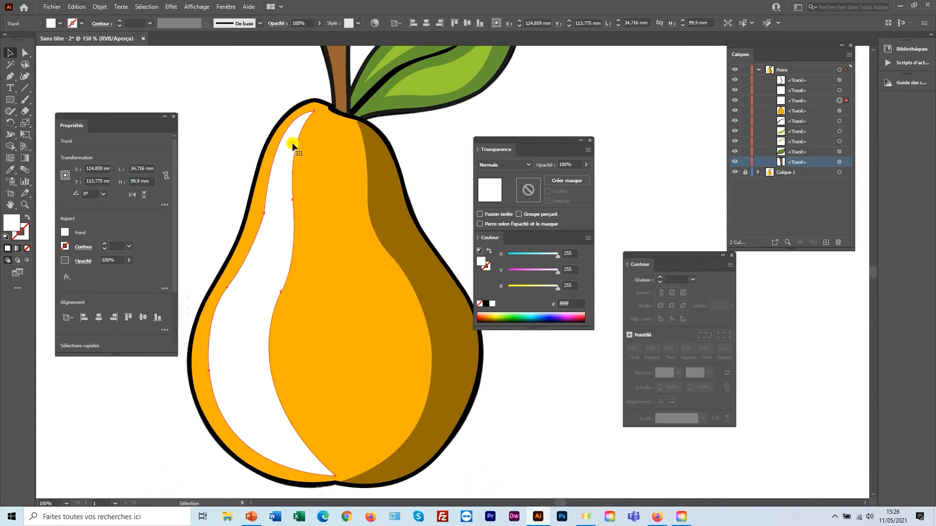
pyautogui.click(563, 165)
pyautogui.click(558, 168)
pyautogui.click(566, 163)
pyautogui.write('30')
pyautogui.press('Return')
pyautogui.click(566, 163)
pyautogui.write('40')
pyautogui.press('Return')
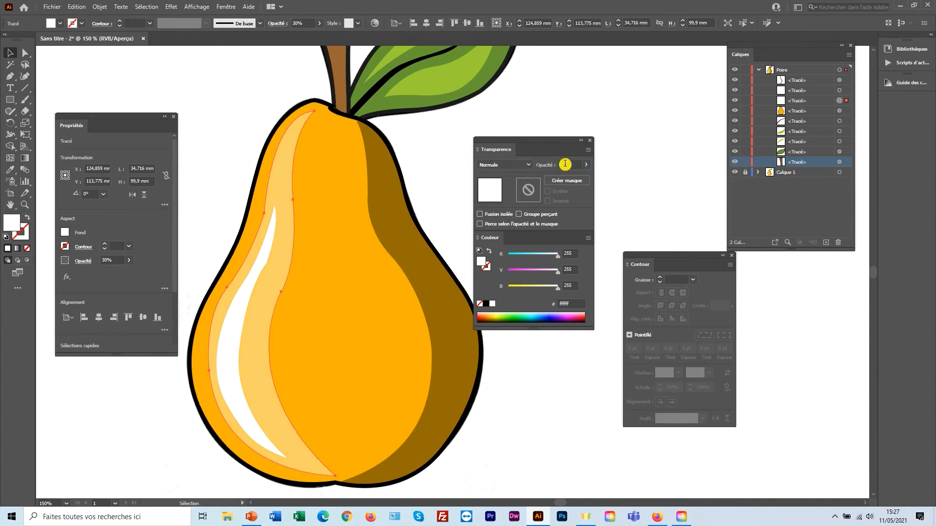
pyautogui.click(232, 184)
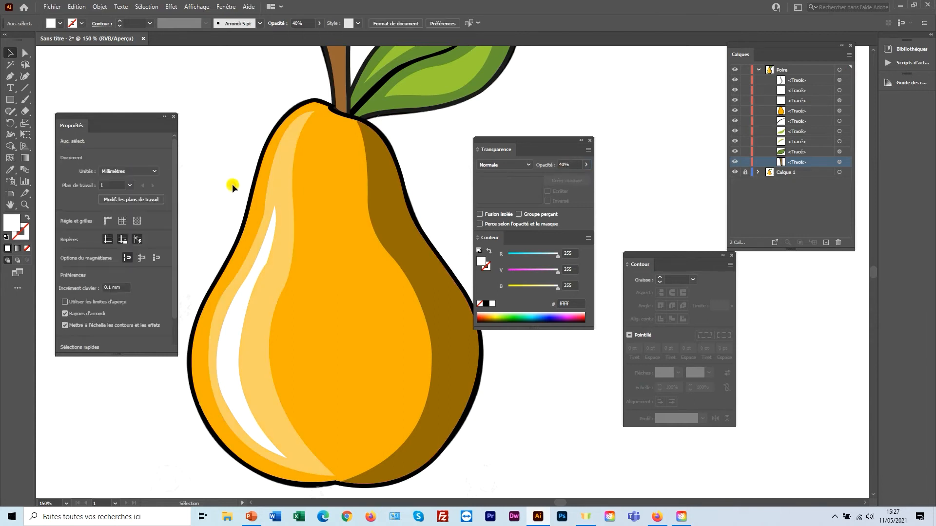
# Set the opacity of the small inner highlight shape to 90%
pyautogui.click(266, 248)
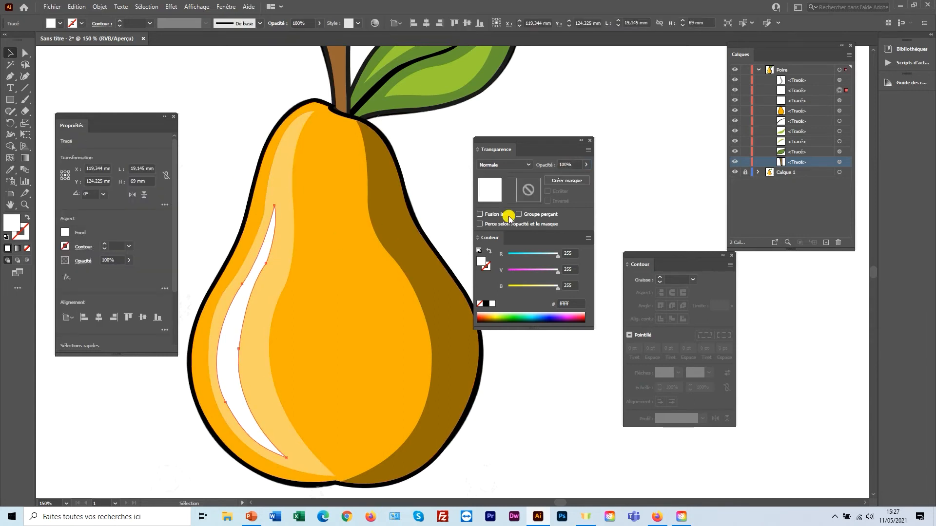
pyautogui.click(564, 164)
pyautogui.write('90')
pyautogui.press('Return')
pyautogui.click(425, 178)
# Select the whole pear drawing and place a duplicate of it beside the original on its left
pyautogui.hotkey('ctrl', '-')
pyautogui.hotkey('ctrl', '-')
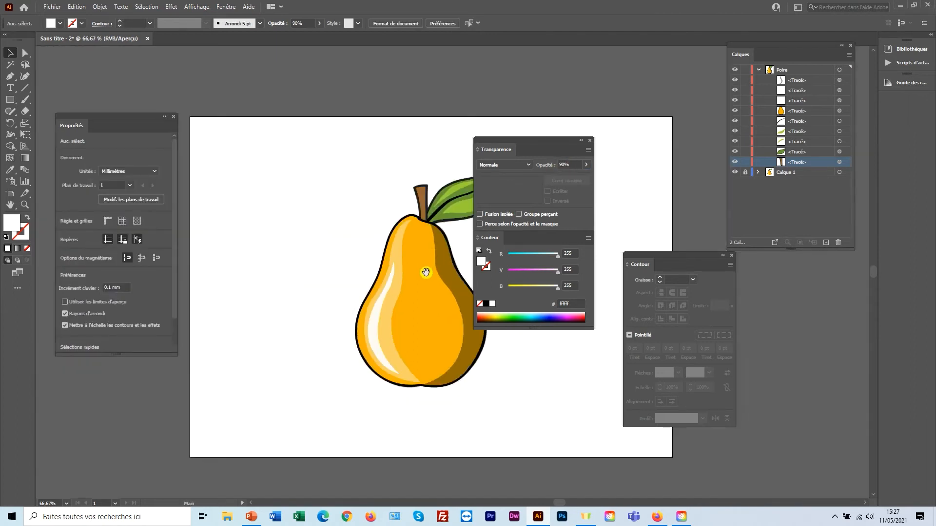
pyautogui.moveTo(426, 272); pyautogui.dragTo(336, 247)
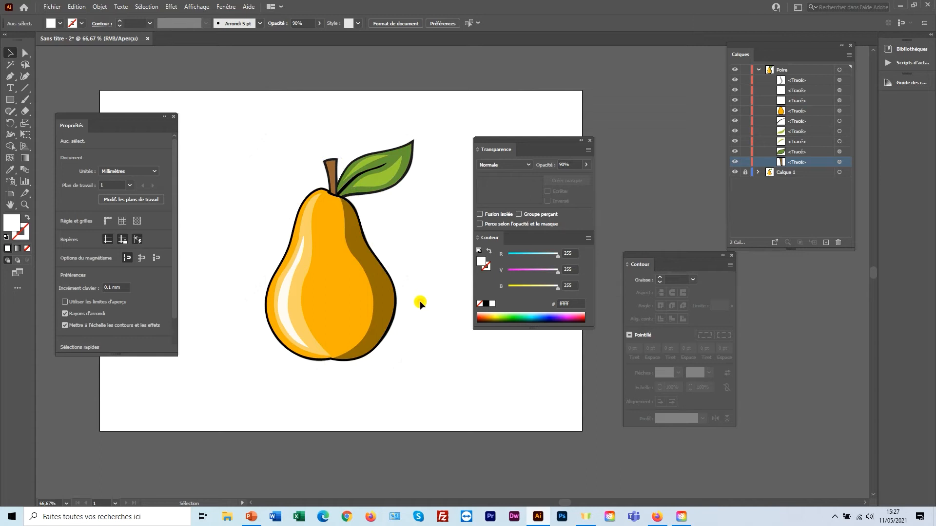
pyautogui.moveTo(214, 108); pyautogui.dragTo(435, 360)
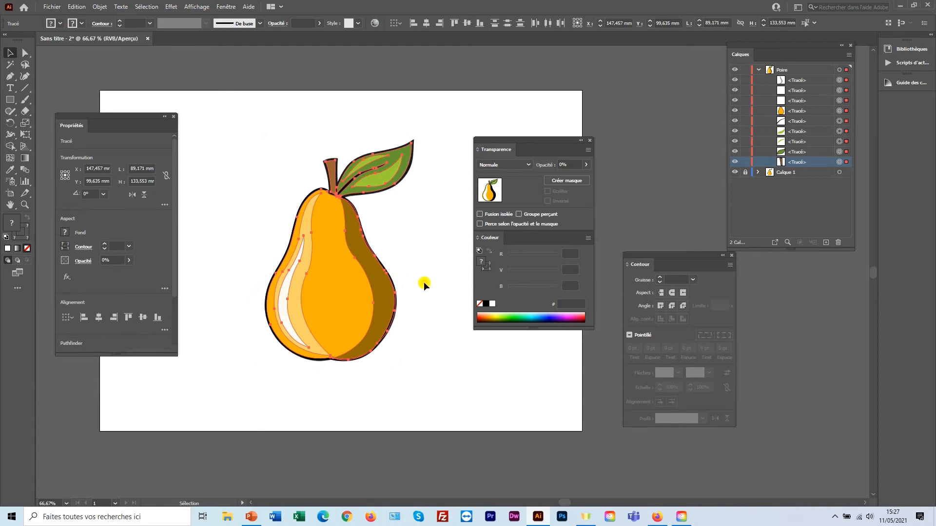
pyautogui.moveTo(424, 284); pyautogui.dragTo(310, 315)
pyautogui.click(357, 249)
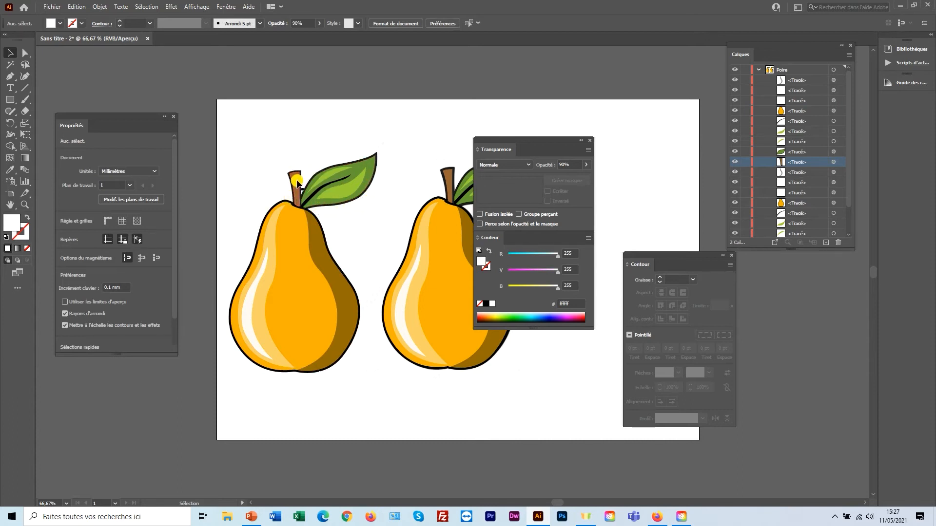
# Delete the black vein and both light green patches from the left pear's leaf
pyautogui.hotkey('ctrl', 'space')
pyautogui.click(359, 230)
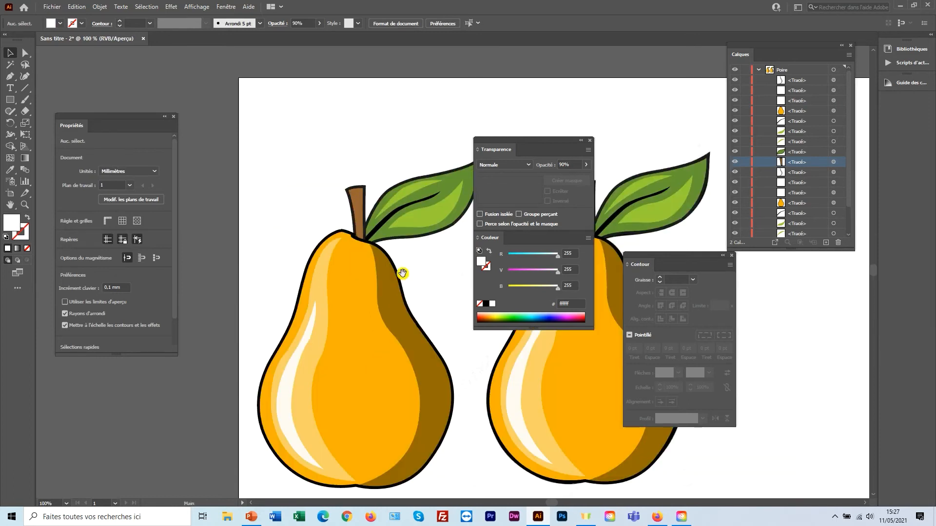
pyautogui.click(395, 217)
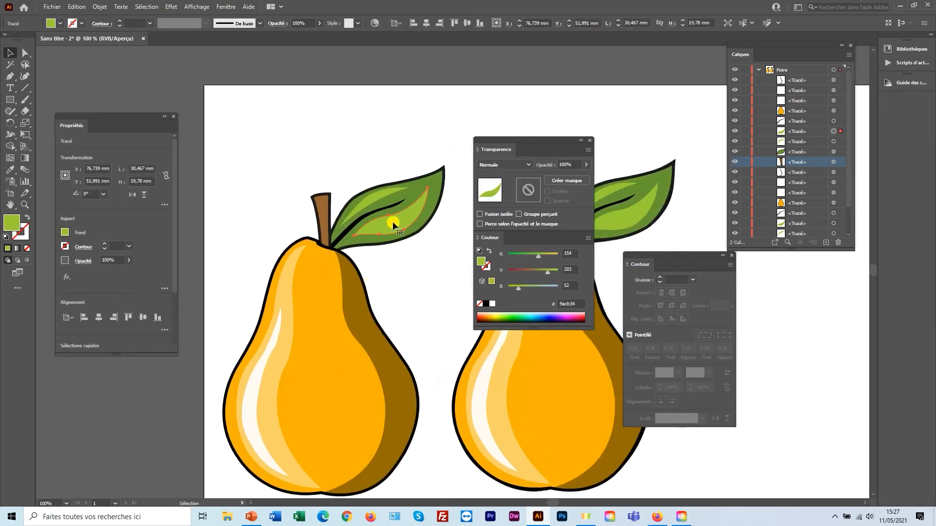
pyautogui.press('Delete')
pyautogui.press('Delete')
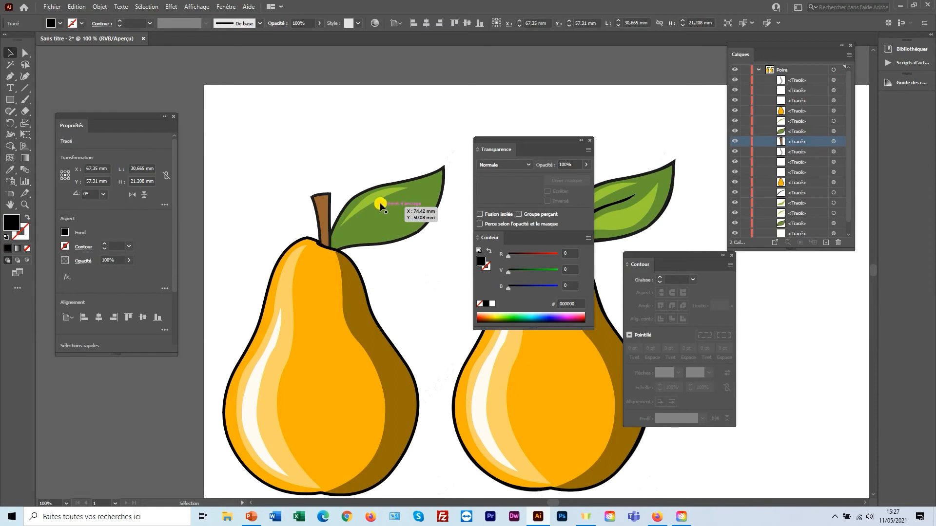
pyautogui.click(376, 199)
pyautogui.press('Delete')
# Delete the shadow and both highlight shapes from the left pear's body
pyautogui.click(359, 281)
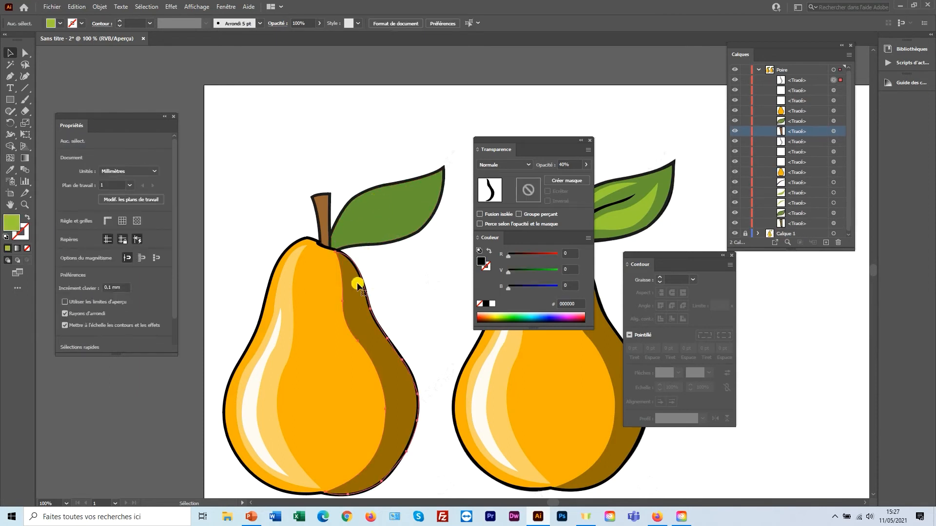
pyautogui.press('Delete')
pyautogui.click(289, 295)
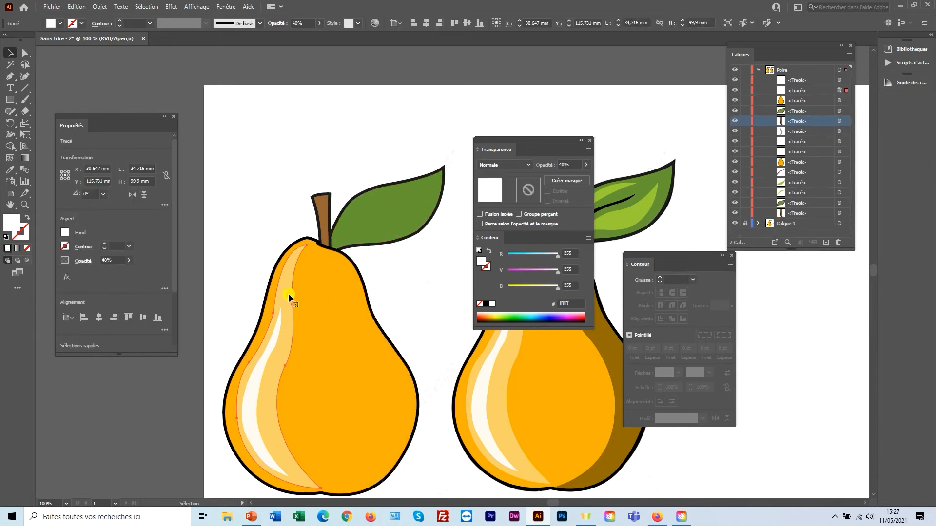
pyautogui.press('Delete')
pyautogui.click(277, 322)
pyautogui.press('Delete')
pyautogui.click(390, 271)
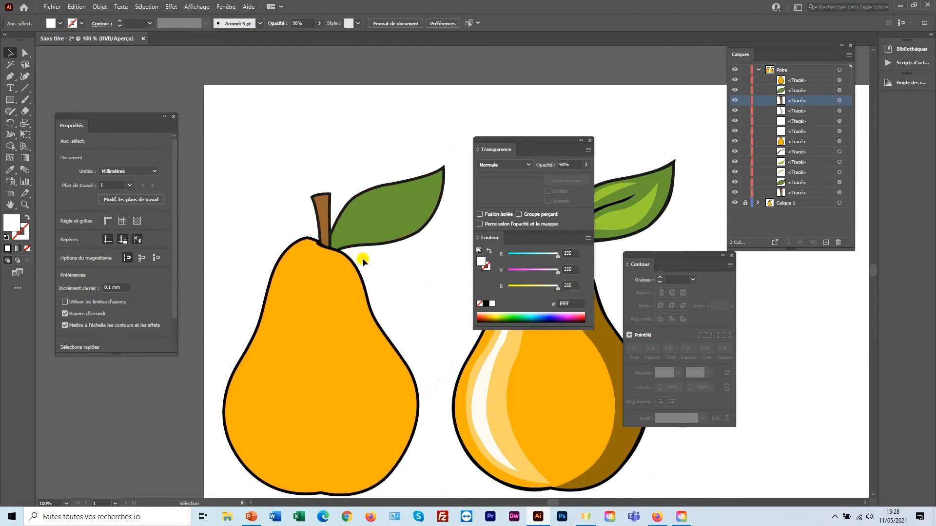
# Shift the left pear's stem and leaf slightly down towards the top of its body
pyautogui.keyDown('ctrl'); pyautogui.click(335, 244); pyautogui.keyUp('ctrl')
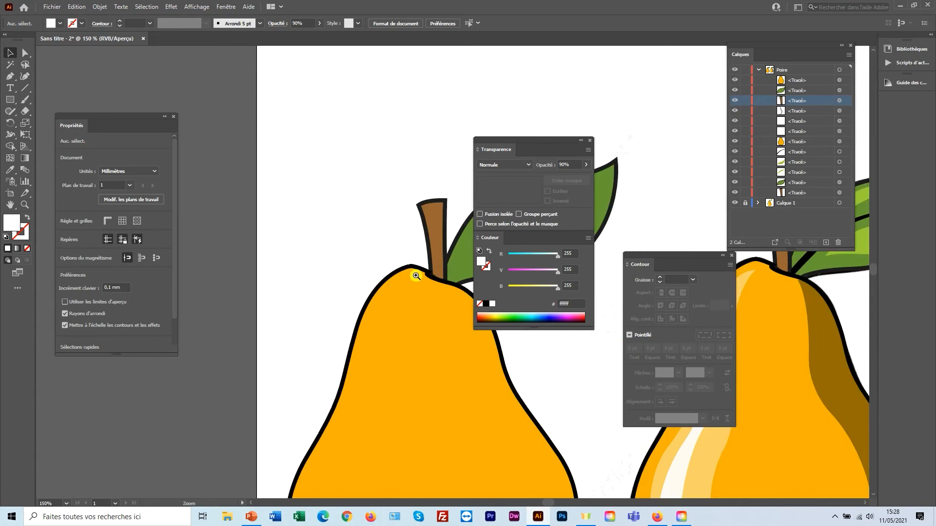
pyautogui.keyDown('ctrl'); pyautogui.click(414, 274); pyautogui.keyUp('ctrl')
pyautogui.keyDown('ctrl'); pyautogui.click(421, 280); pyautogui.keyUp('ctrl')
pyautogui.moveTo(423, 283); pyautogui.dragTo(324, 303)
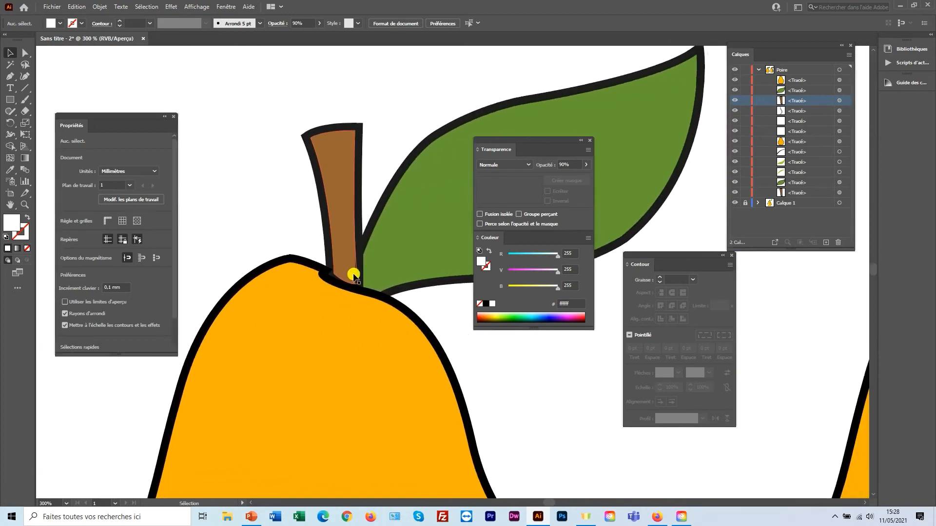
pyautogui.moveTo(349, 265); pyautogui.dragTo(370, 277)
pyautogui.click(373, 271)
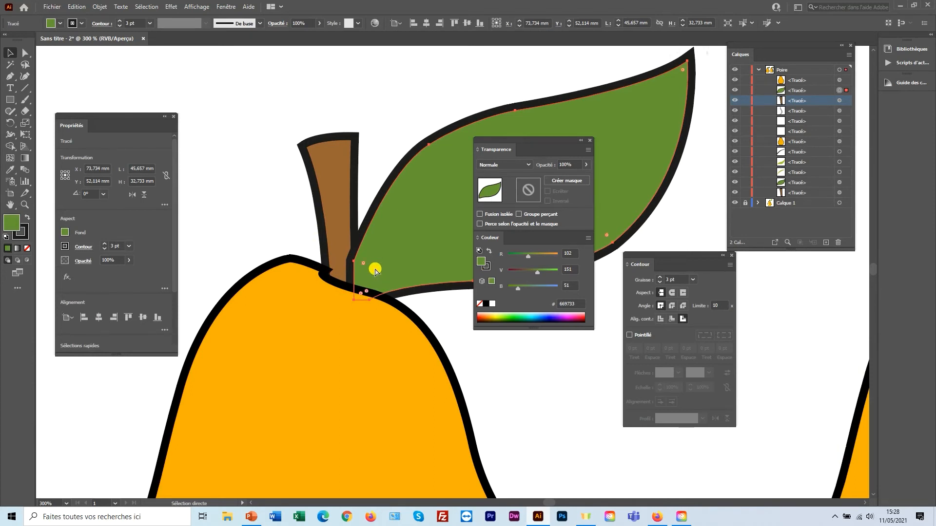
# In outline view, nudge the left pear's leaf and stem so their paths overlap each other and the body, and return to preview
pyautogui.hotkey('ctrl', 'y')
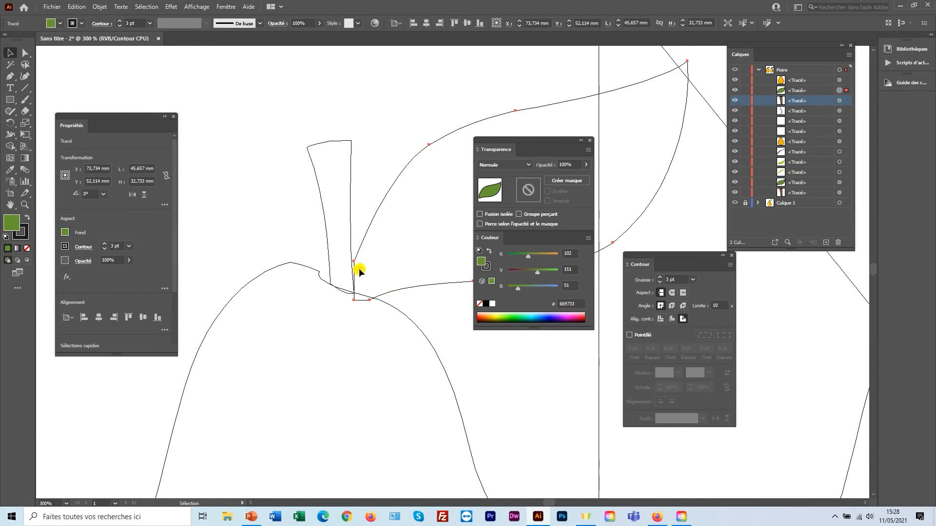
pyautogui.moveTo(390, 295); pyautogui.dragTo(384, 298)
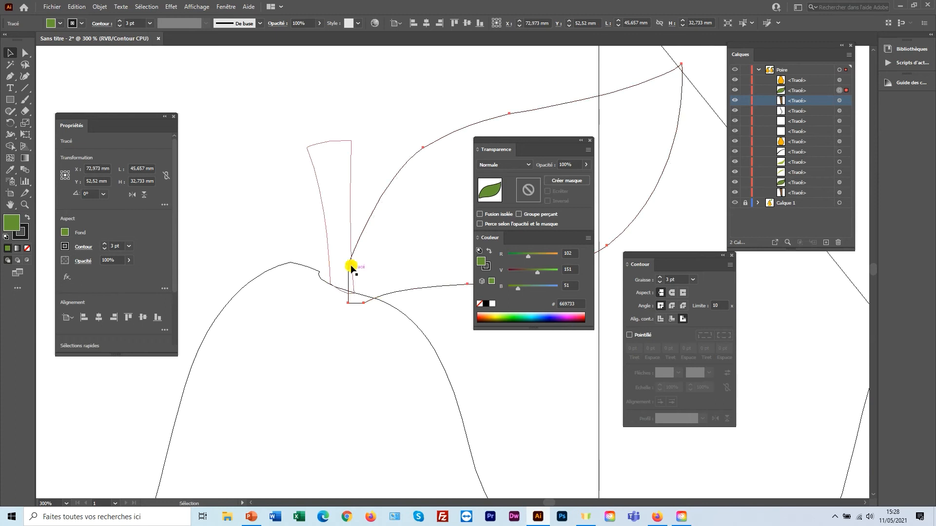
pyautogui.moveTo(328, 242); pyautogui.dragTo(329, 252)
pyautogui.click(327, 266)
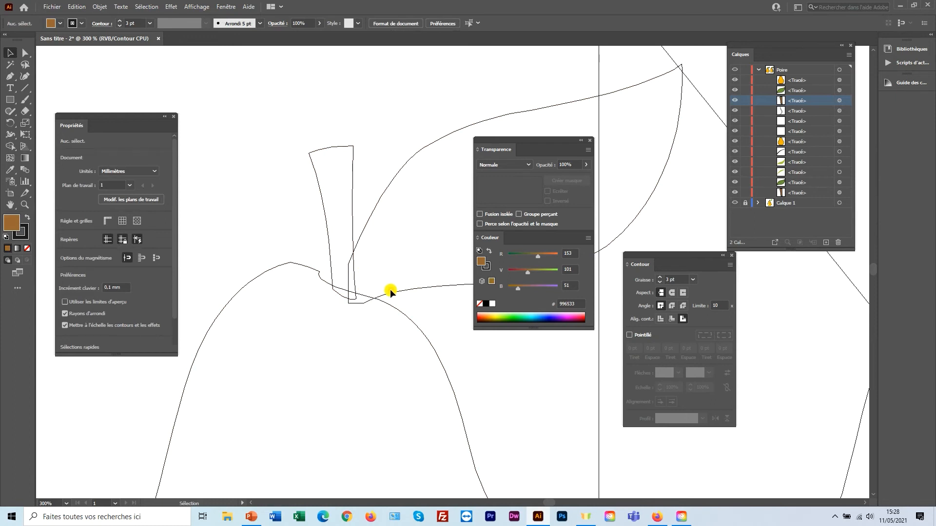
pyautogui.hotkey('ctrl', 'y')
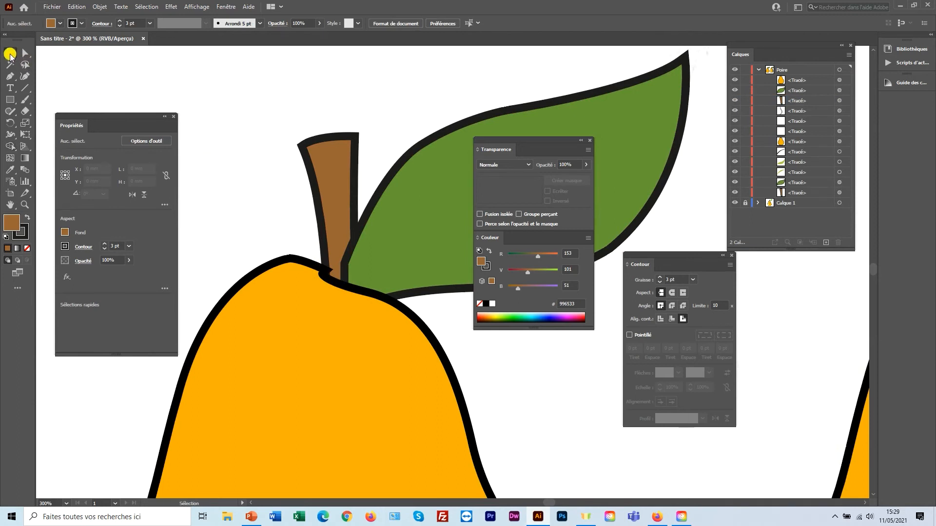
# Merge the left pear's stem, leaf and body into a single silhouette with the Shape Builder tool
pyautogui.click(10, 54)
pyautogui.moveTo(273, 152); pyautogui.dragTo(399, 308)
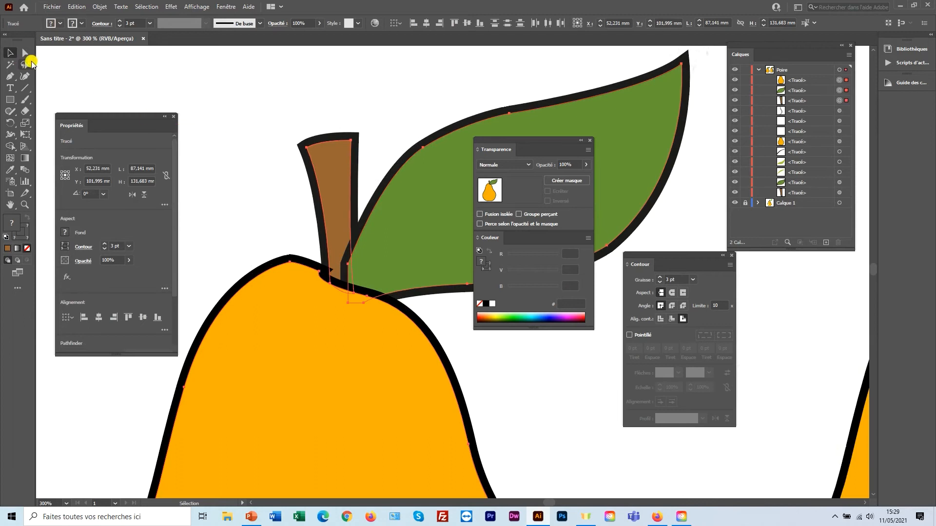
pyautogui.click(11, 147)
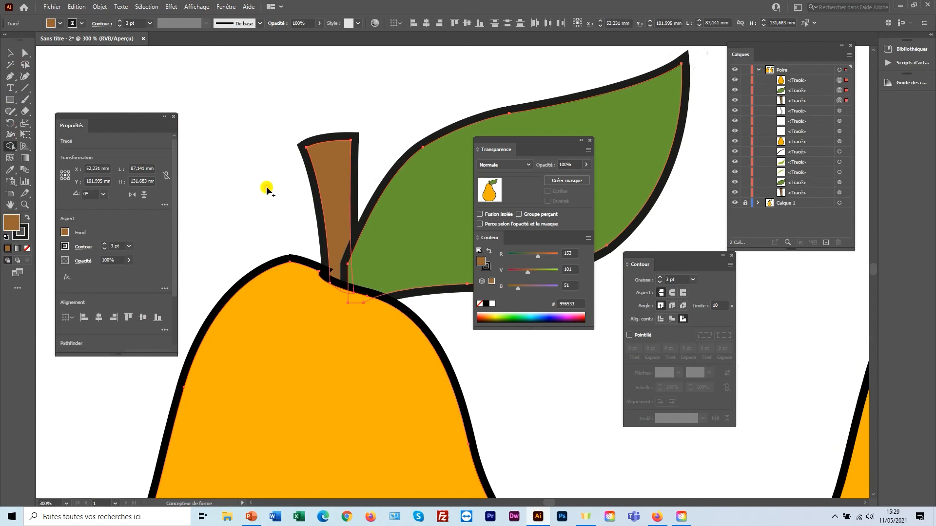
pyautogui.click(344, 205)
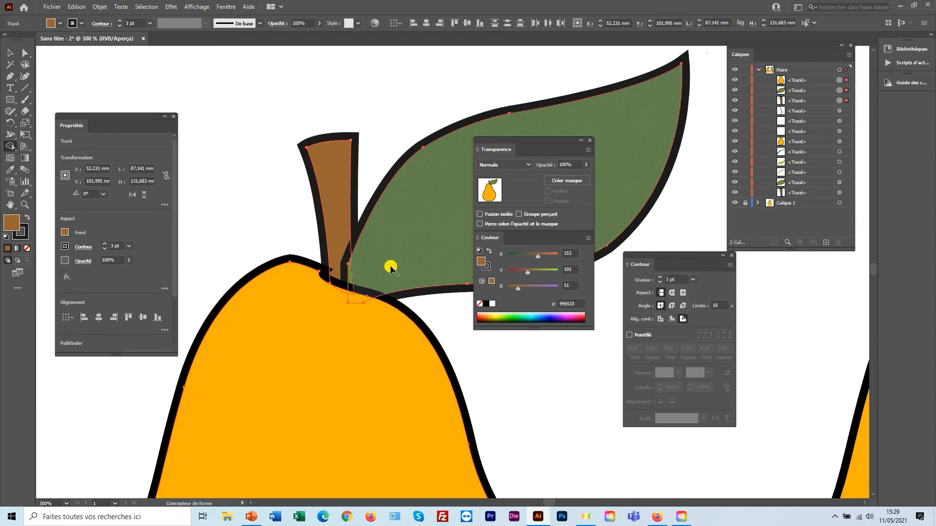
pyautogui.moveTo(397, 266)
pyautogui.mouseDown()
pyautogui.moveTo(339, 273)
pyautogui.moveTo(324, 295)
pyautogui.moveTo(355, 284)
pyautogui.moveTo(358, 309)
pyautogui.moveTo(369, 298)
pyautogui.moveTo(360, 275)
pyautogui.moveTo(387, 256)
pyautogui.mouseUp()
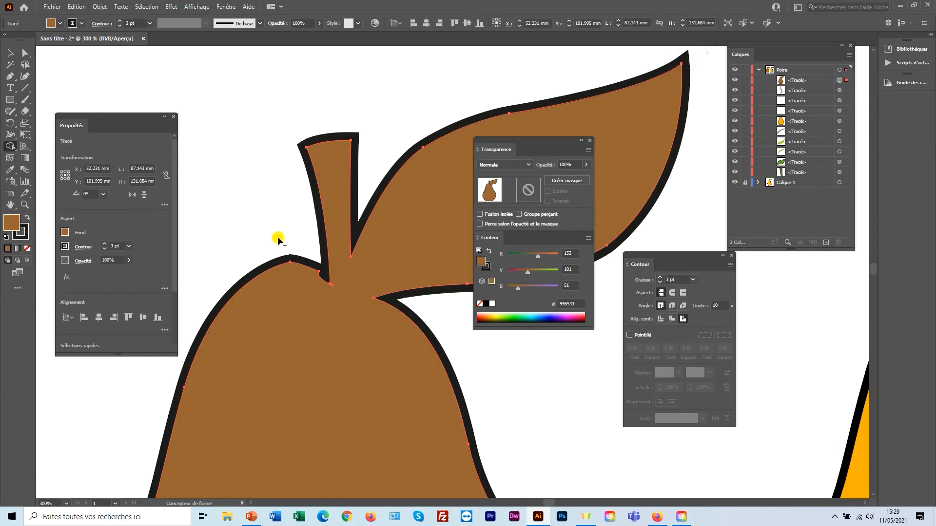
# Remove the stroke from the merged pear silhouette
pyautogui.click(10, 52)
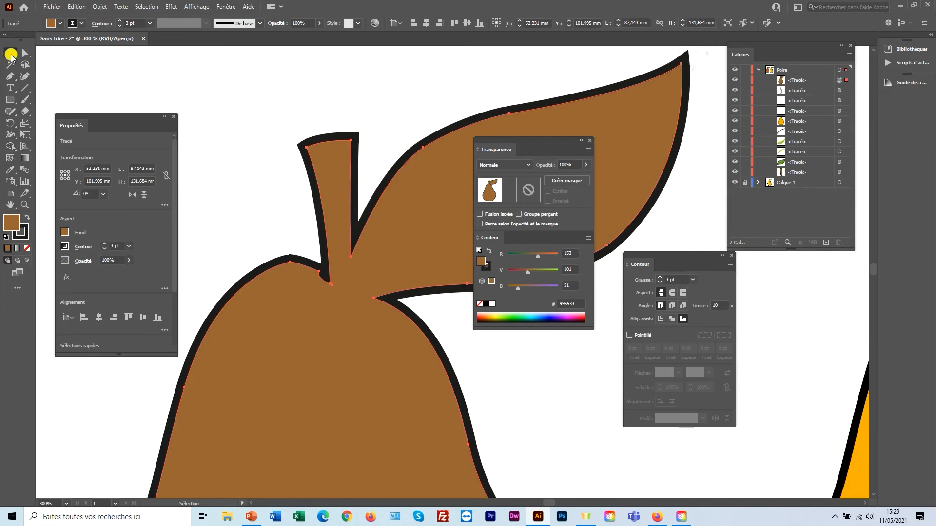
pyautogui.keyDown('ctrl'); pyautogui.keyDown('alt'); pyautogui.click(304, 243); pyautogui.keyUp('alt'); pyautogui.keyUp('ctrl')
pyautogui.keyDown('ctrl'); pyautogui.keyDown('alt'); pyautogui.click(306, 244); pyautogui.keyUp('alt'); pyautogui.keyUp('ctrl')
pyautogui.keyDown('ctrl'); pyautogui.keyDown('alt'); pyautogui.click(307, 245); pyautogui.keyUp('alt'); pyautogui.keyUp('ctrl')
pyautogui.keyDown('ctrl'); pyautogui.keyDown('alt'); pyautogui.click(354, 282); pyautogui.keyUp('alt'); pyautogui.keyUp('ctrl')
pyautogui.moveTo(357, 282); pyautogui.dragTo(228, 222)
pyautogui.moveTo(428, 259); pyautogui.dragTo(237, 259)
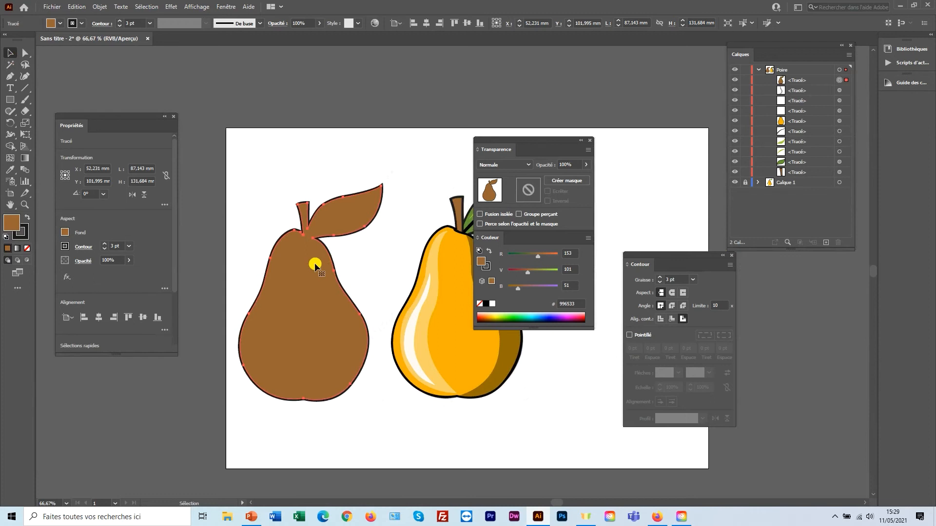
pyautogui.click(22, 234)
pyautogui.click(28, 248)
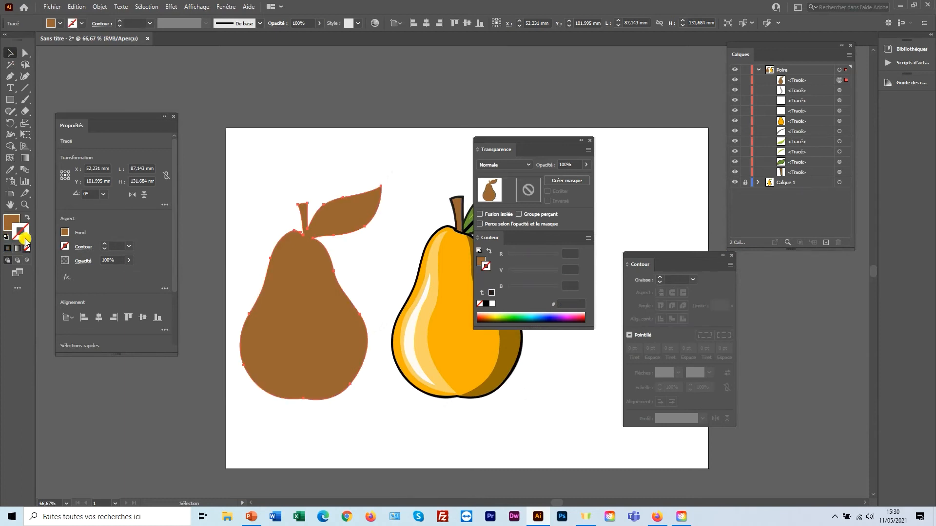
# Fill the pear silhouette with black, 000000
pyautogui.click(12, 225)
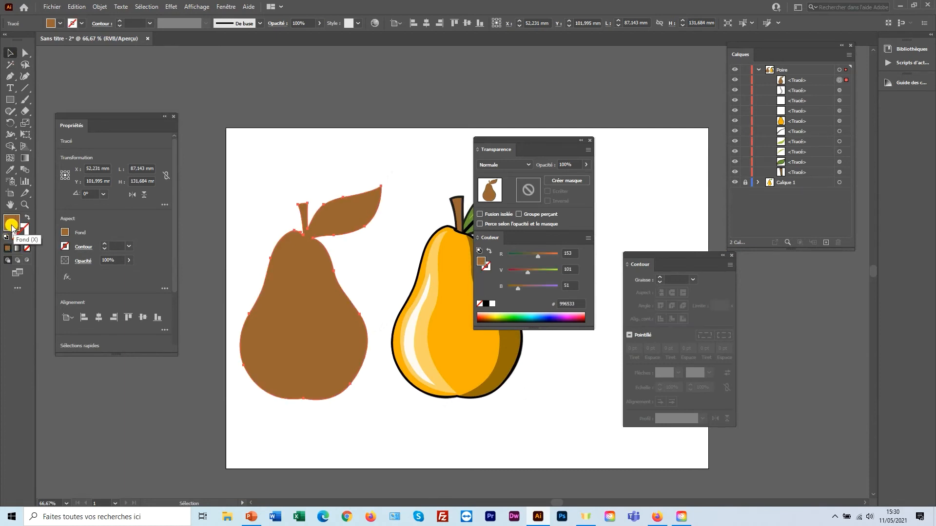
pyautogui.doubleClick(12, 225)
pyautogui.moveTo(197, 195); pyautogui.dragTo(132, 264)
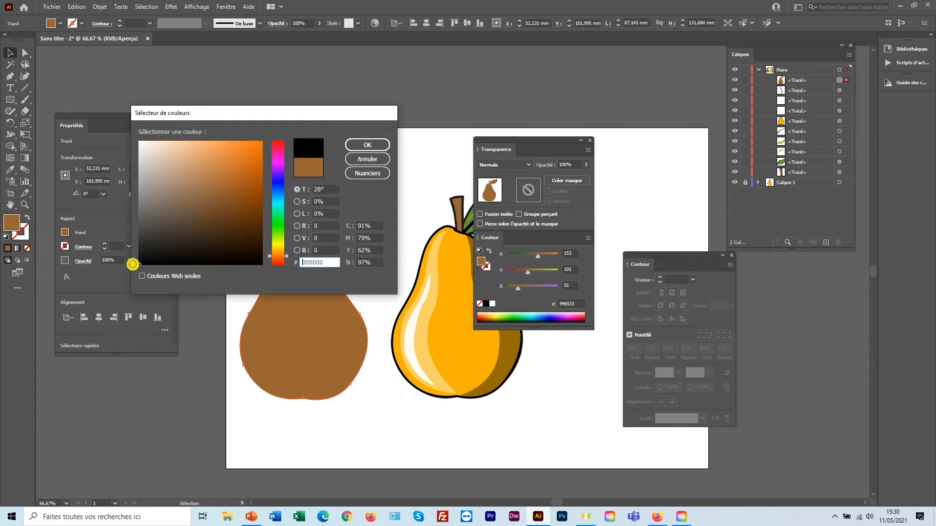
pyautogui.click(368, 145)
# Align the black silhouette over the shaded pear and place it at the very back of the Poire layer
pyautogui.moveTo(407, 218); pyautogui.dragTo(368, 198)
pyautogui.moveTo(552, 141); pyautogui.dragTo(664, 85)
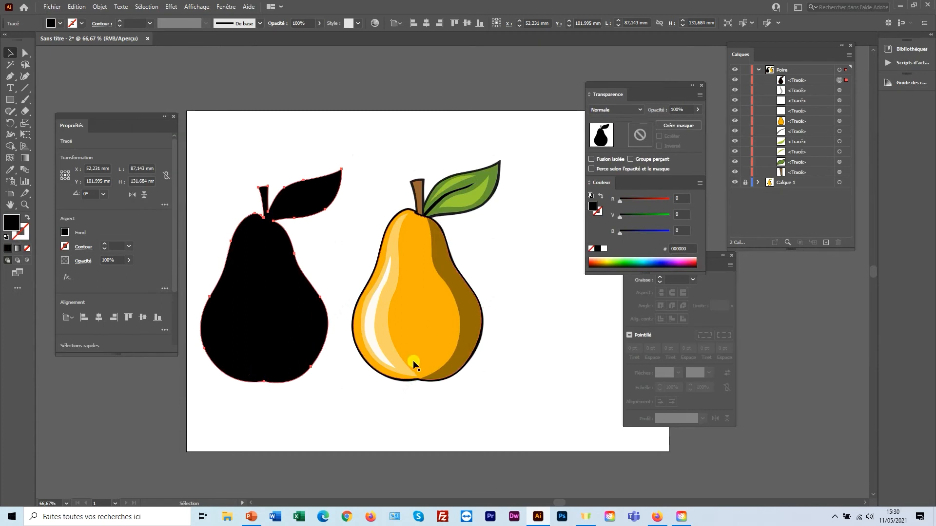
pyautogui.moveTo(264, 380); pyautogui.dragTo(418, 382)
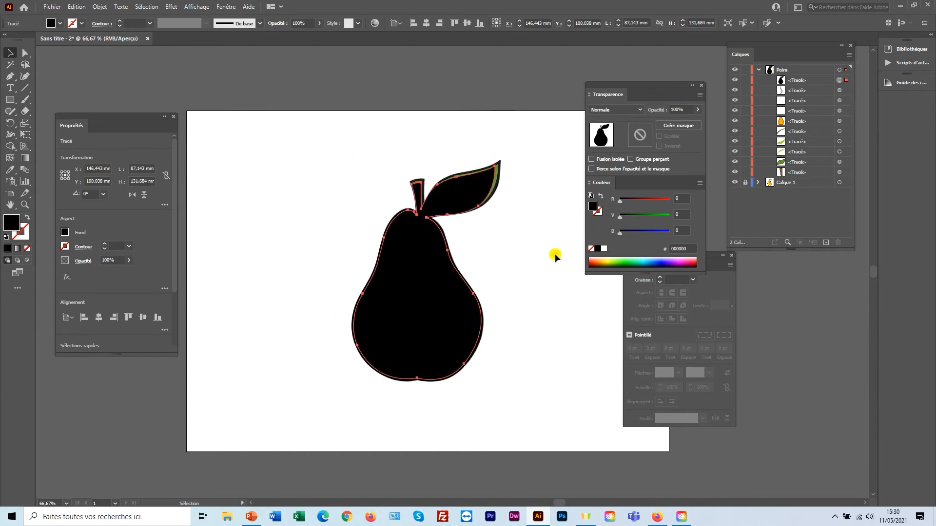
pyautogui.click(811, 81)
pyautogui.moveTo(813, 82); pyautogui.dragTo(807, 177)
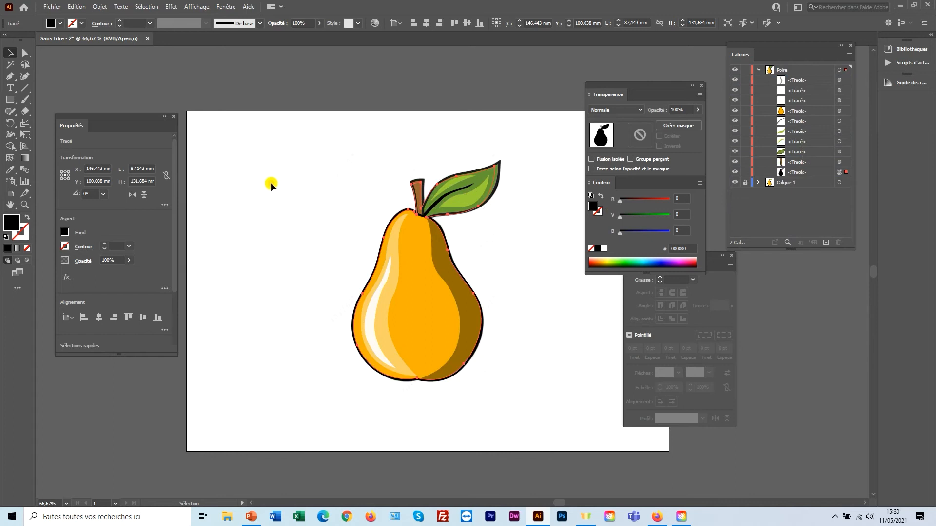
# Free-distort the black silhouette's upper corners to flatten it into a cast shadow on the ground extending to the right of the pear
pyautogui.click(25, 137)
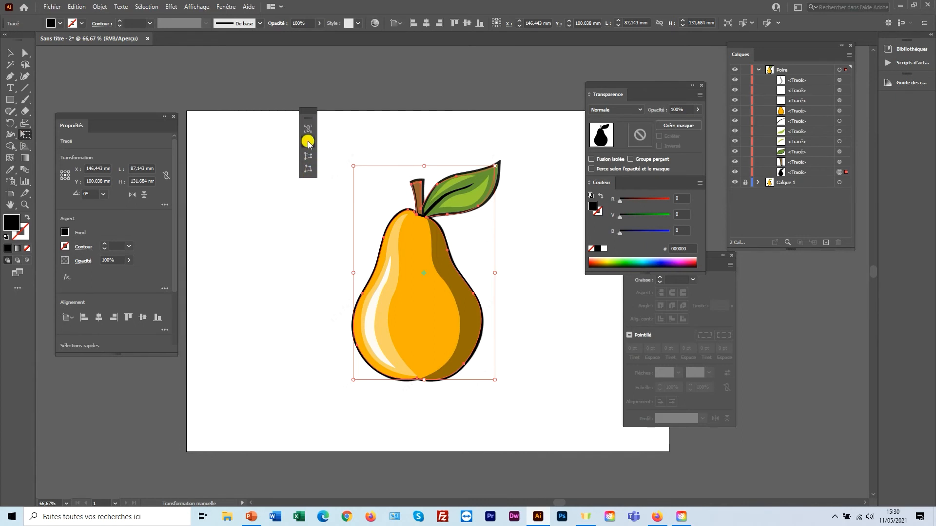
pyautogui.moveTo(424, 166)
pyautogui.mouseDown()
pyautogui.moveTo(439, 184)
pyautogui.moveTo(425, 165)
pyautogui.mouseUp()
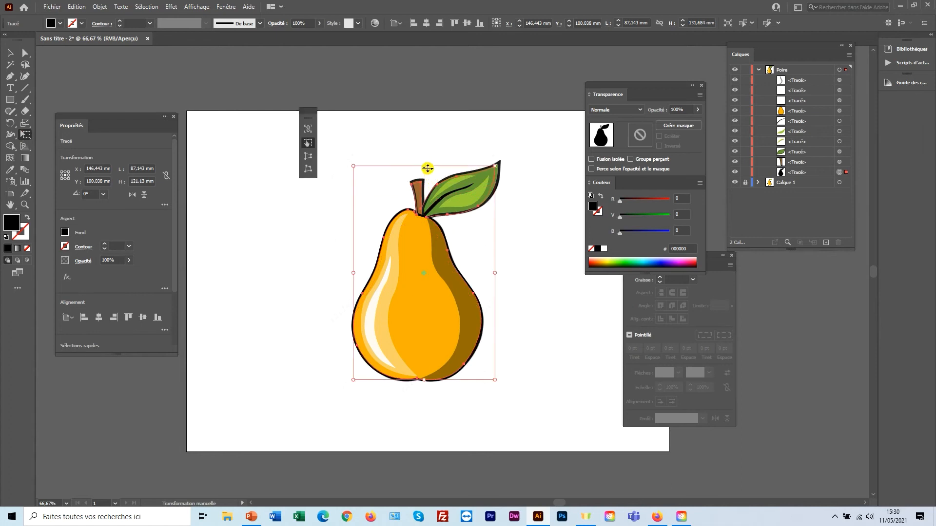
pyautogui.click(309, 169)
pyautogui.moveTo(495, 168); pyautogui.dragTo(551, 306)
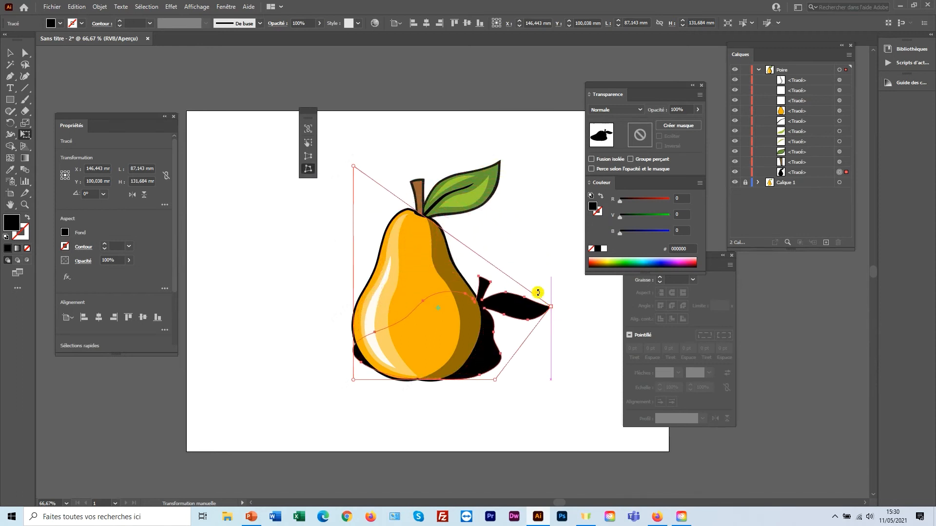
pyautogui.moveTo(355, 167); pyautogui.dragTo(439, 334)
pyautogui.moveTo(551, 306); pyautogui.dragTo(542, 343)
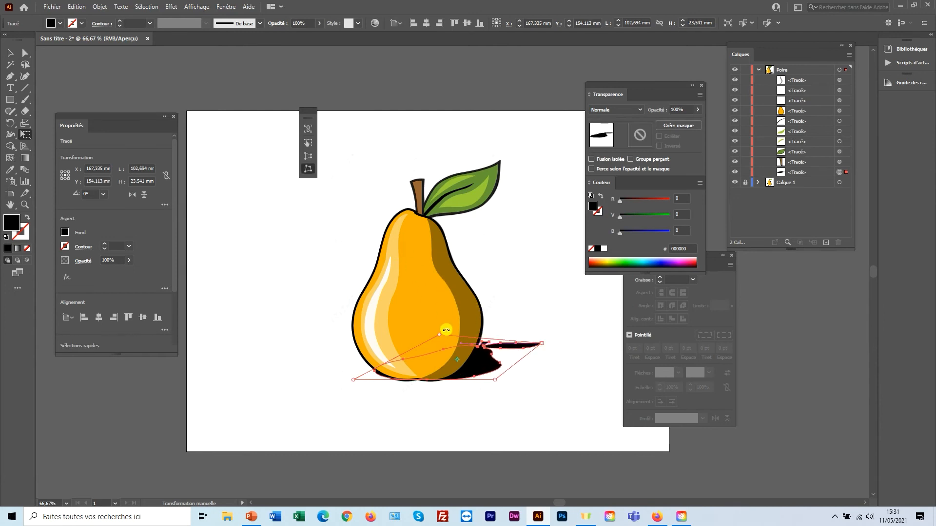
pyautogui.moveTo(441, 336); pyautogui.dragTo(433, 341)
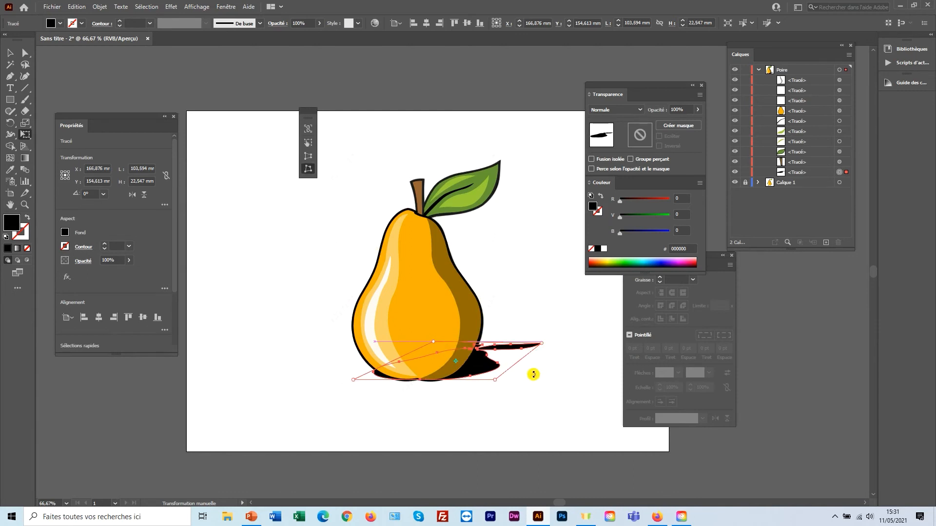
pyautogui.click(12, 55)
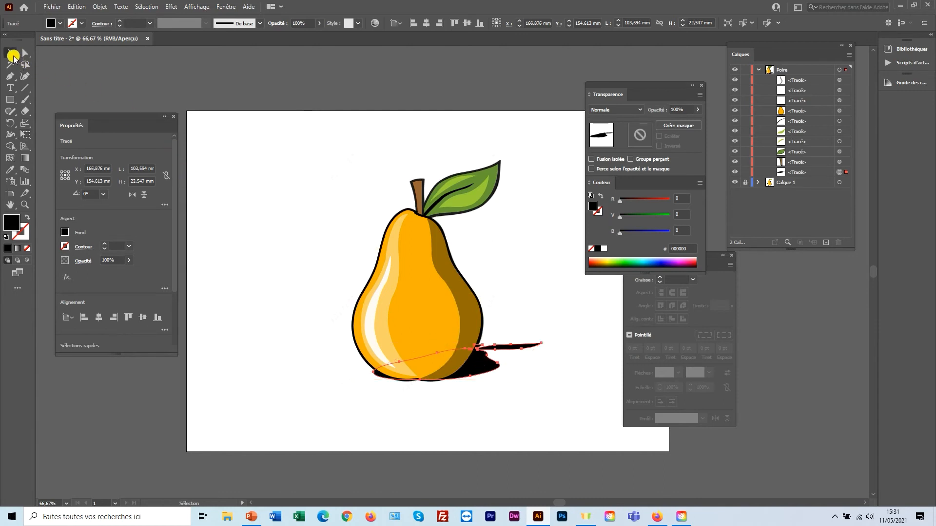
pyautogui.click(312, 218)
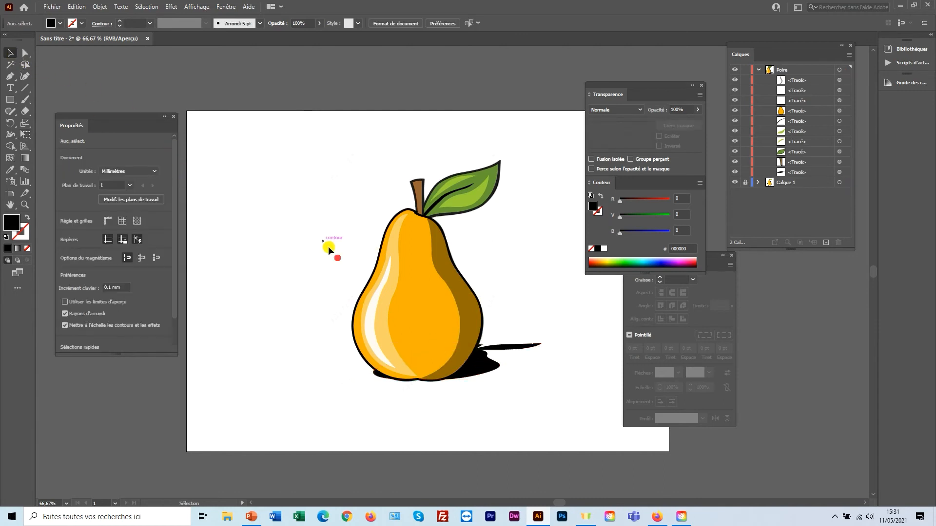
# Nudge the cast shadow downward in small increments to line it up with the pear's bottom edge
pyautogui.click(487, 364)
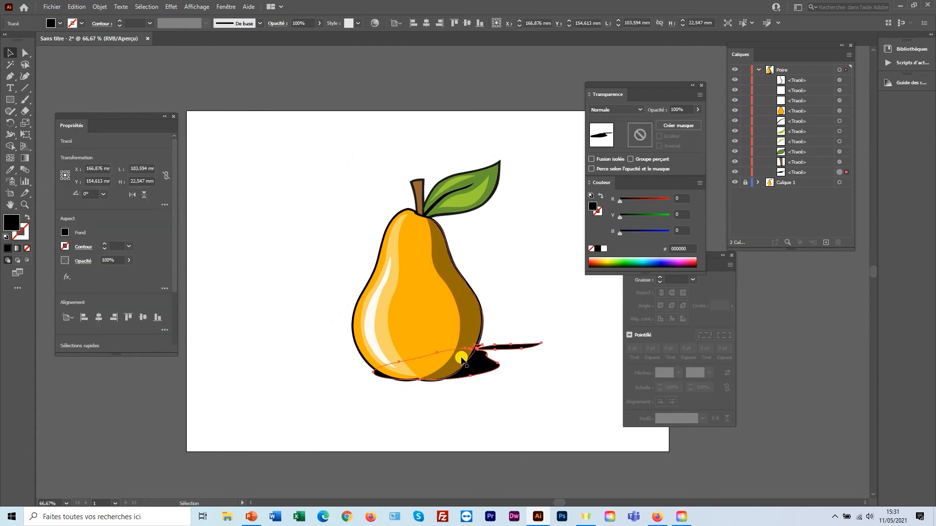
pyautogui.hotkey('ctrl', 'space')
pyautogui.keyDown('ctrl'); pyautogui.click(427, 383); pyautogui.keyUp('ctrl')
pyautogui.keyDown('ctrl'); pyautogui.click(427, 384); pyautogui.keyUp('ctrl')
pyautogui.keyDown('ctrl'); pyautogui.click(456, 170); pyautogui.keyUp('ctrl')
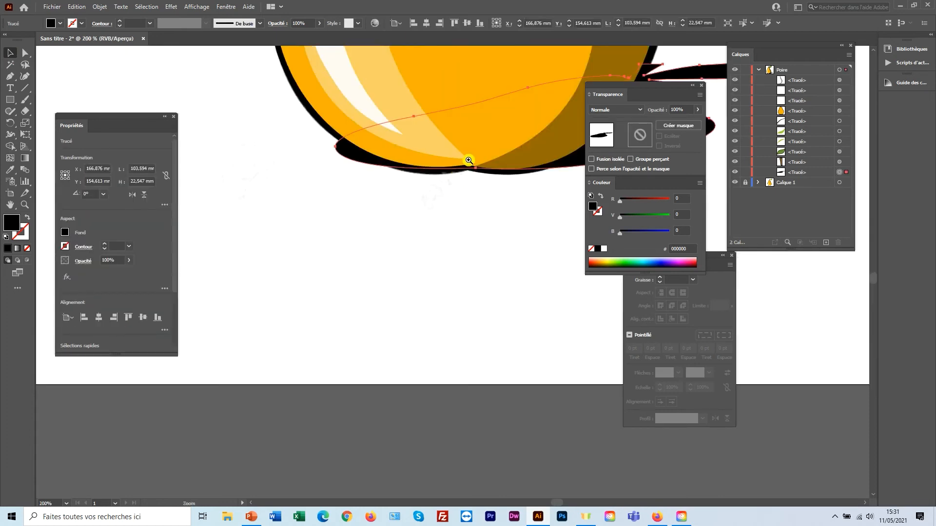
pyautogui.keyDown('ctrl'); pyautogui.click(468, 160); pyautogui.keyUp('ctrl')
pyautogui.press('space')
pyautogui.moveTo(473, 288); pyautogui.dragTo(424, 312)
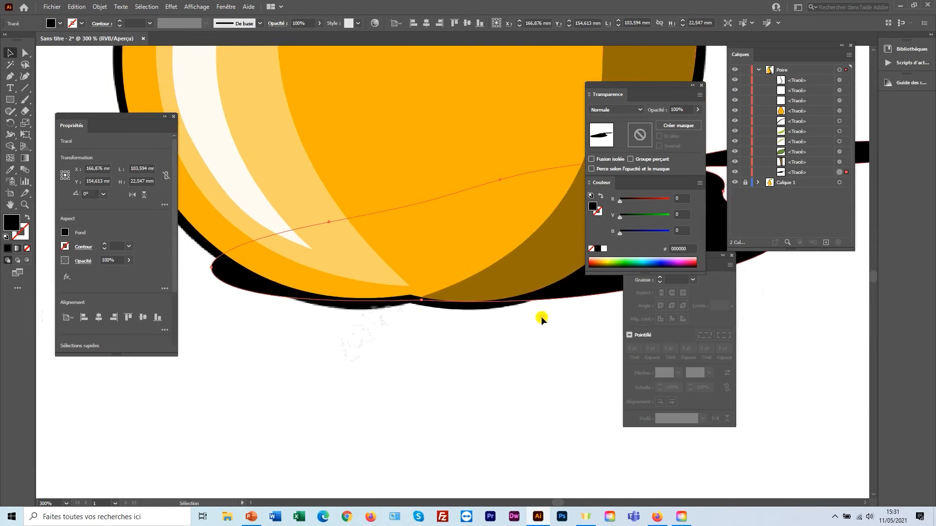
pyautogui.press('Down')
pyautogui.press('Down')
pyautogui.press('Down')
pyautogui.press('Down')
pyautogui.press('Down')
pyautogui.press('Down')
pyautogui.press('Down')
pyautogui.press('Down')
pyautogui.press('Down')
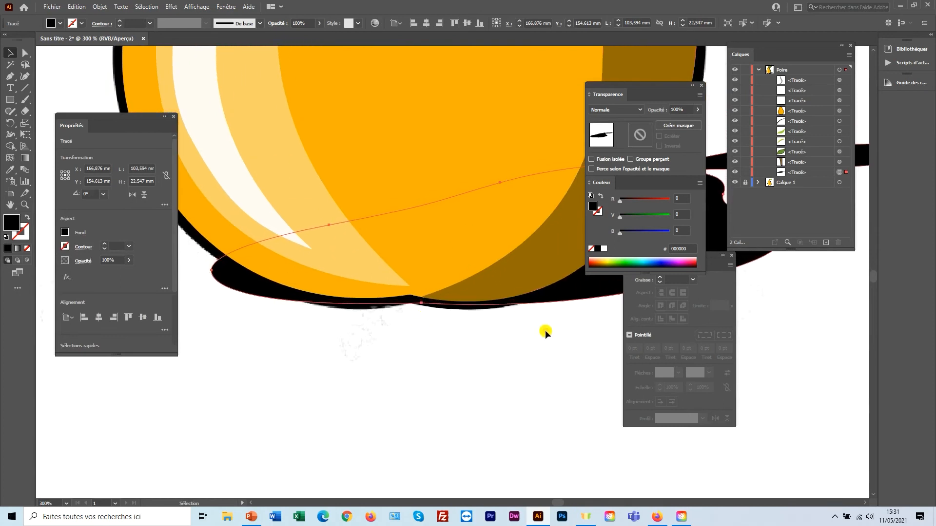
pyautogui.press('Down')
pyautogui.press('Down')
pyautogui.press('Down')
pyautogui.press('Down')
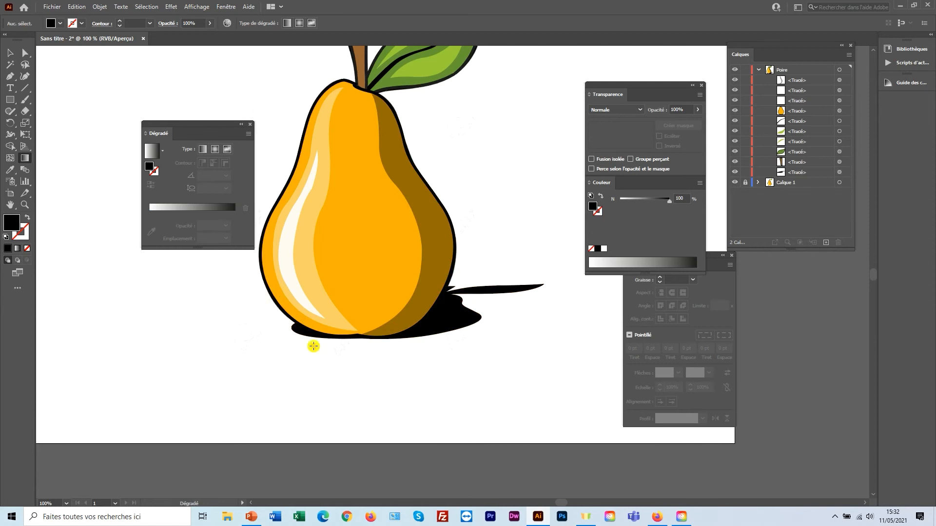
# Fill the cast shadow with a linear white-to-black gradient running from the pear's lower left to the leaf's shadow at about 16.5°
pyautogui.press('v')
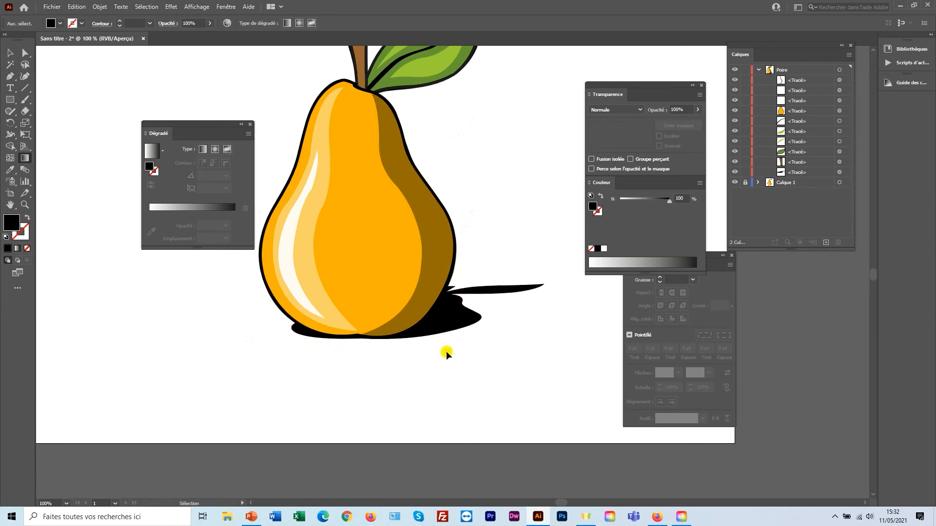
pyautogui.click(476, 321)
pyautogui.click(25, 156)
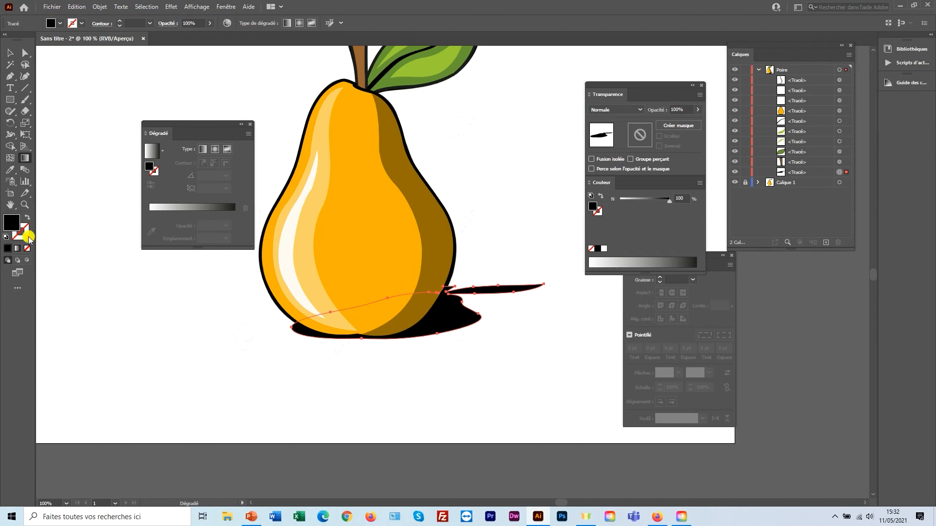
pyautogui.click(17, 249)
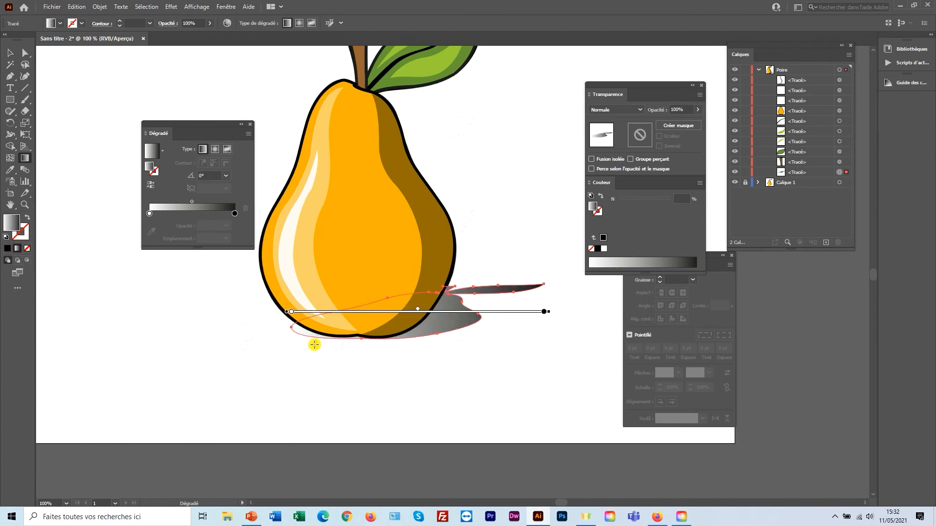
pyautogui.moveTo(313, 344); pyautogui.dragTo(497, 290)
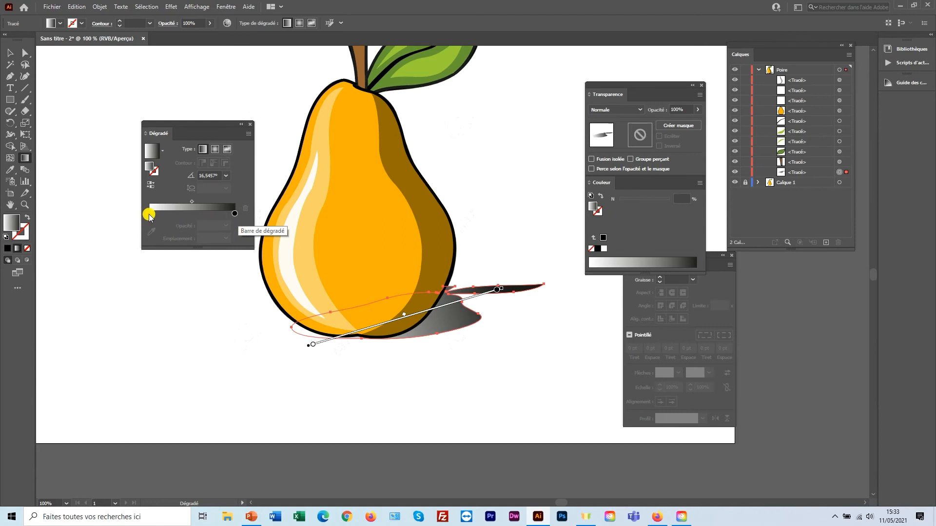
# Change the starting colour stop of the cast shadow's gradient to the black swatch (Noir)
pyautogui.click(150, 214)
pyautogui.doubleClick(149, 214)
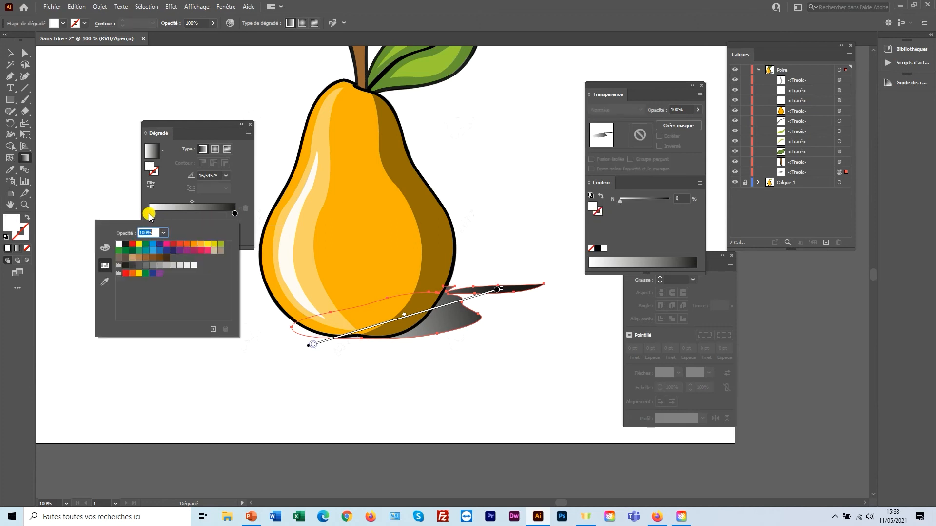
pyautogui.click(126, 245)
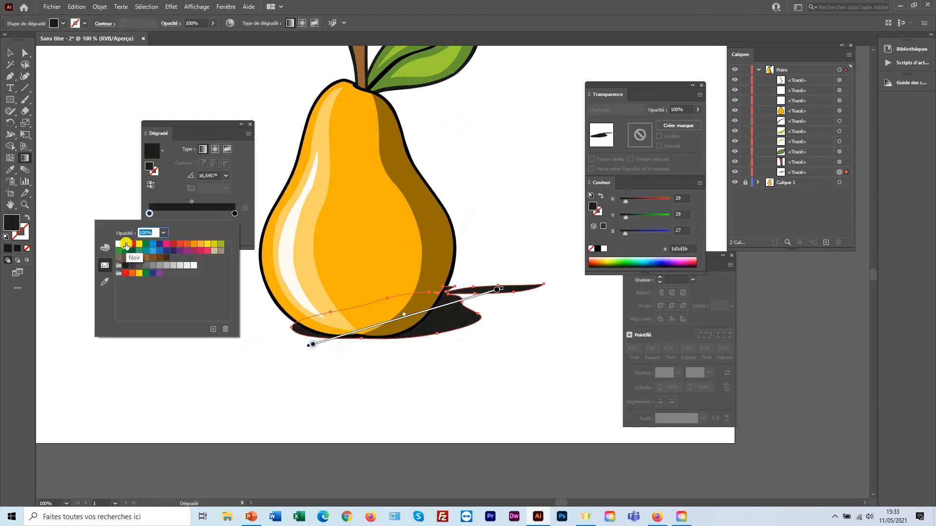
pyautogui.click(245, 225)
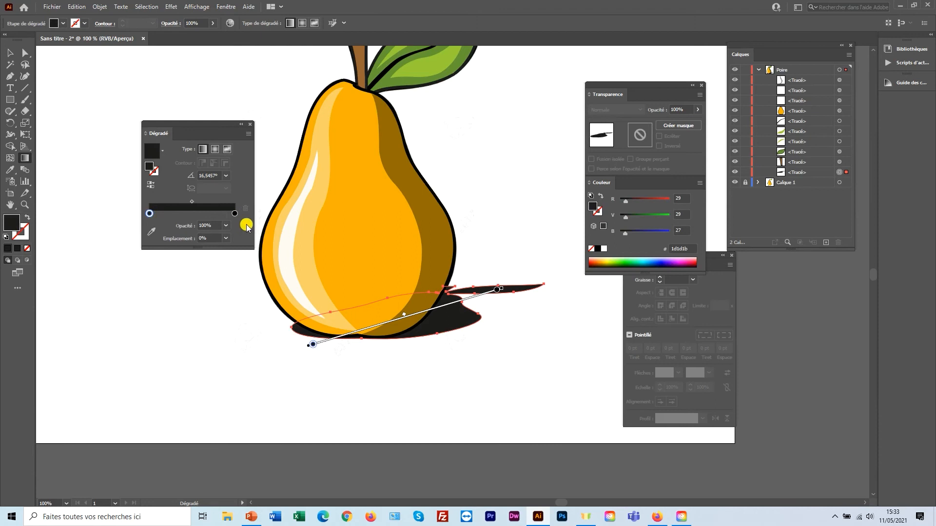
# Set the opacity of the shadow gradient's end stop to 0% so it fades out away from the pear
pyautogui.click(235, 215)
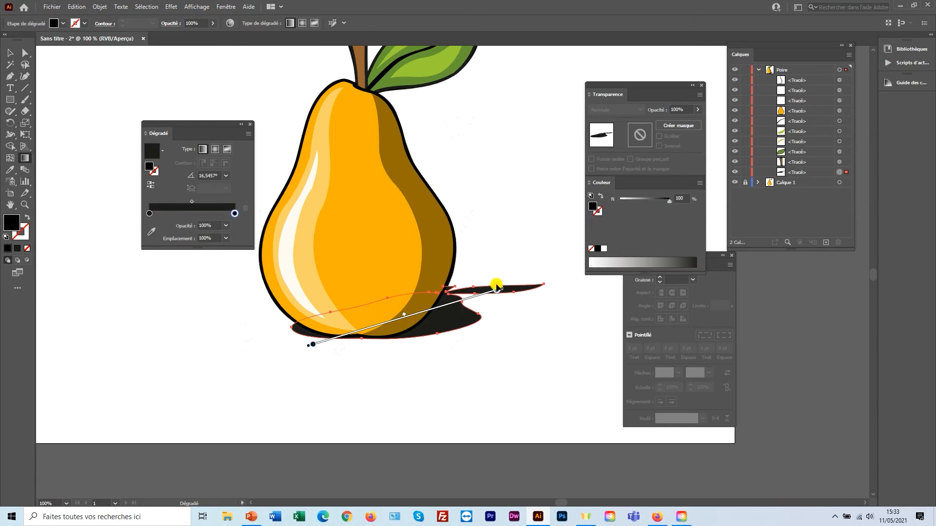
pyautogui.click(226, 226)
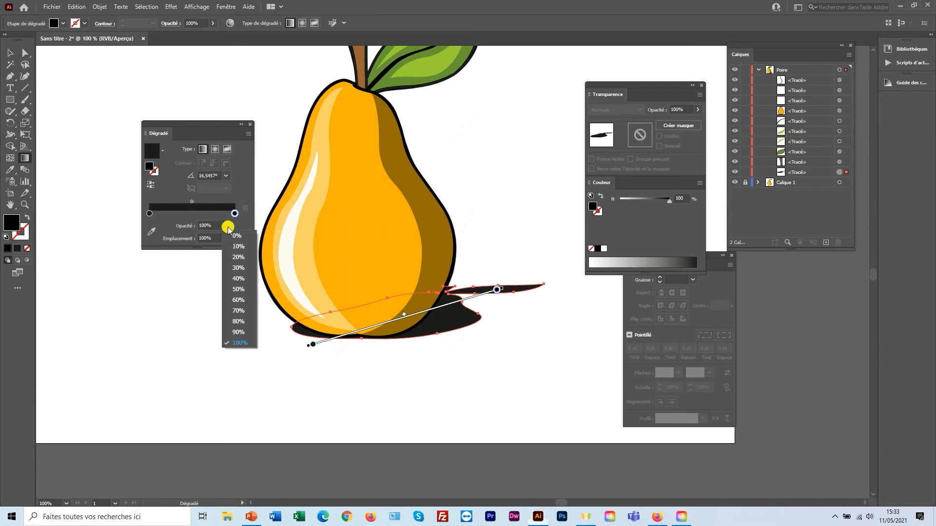
pyautogui.click(235, 236)
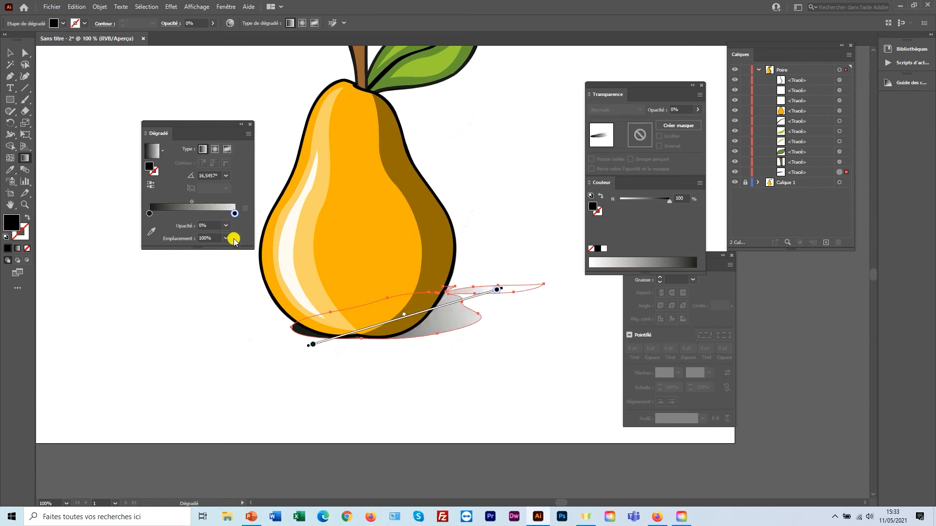
pyautogui.click(10, 53)
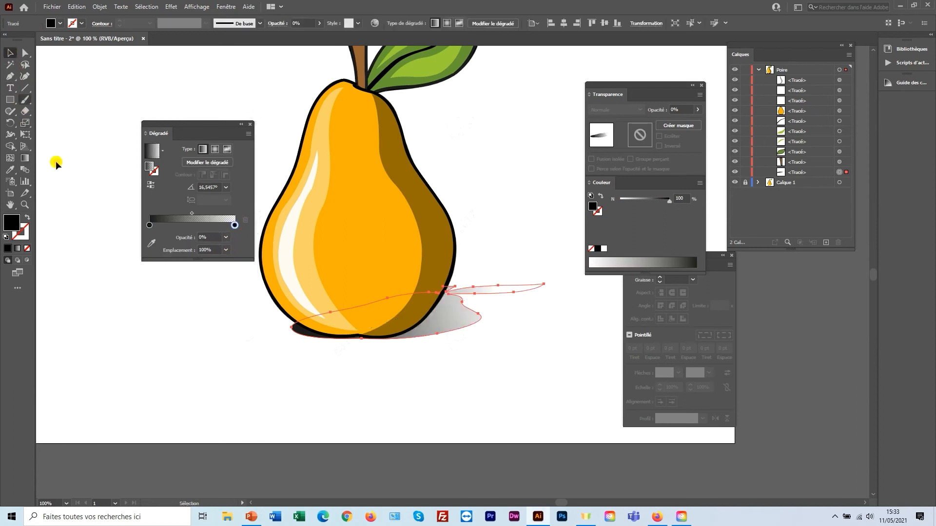
pyautogui.click(122, 295)
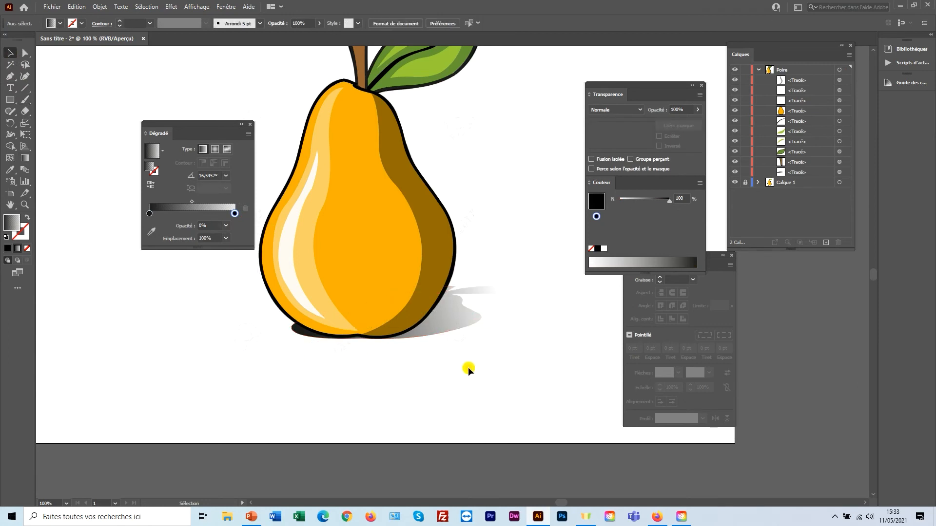
# Apply a Gaussian blur (Flou gaussien) with a 15-pixel radius to the cast shadow
pyautogui.click(462, 326)
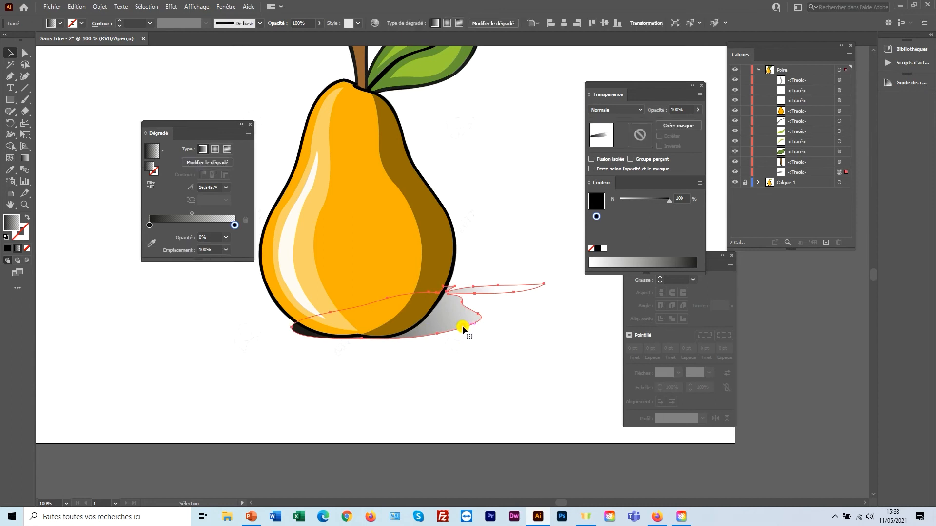
pyautogui.click(222, 8)
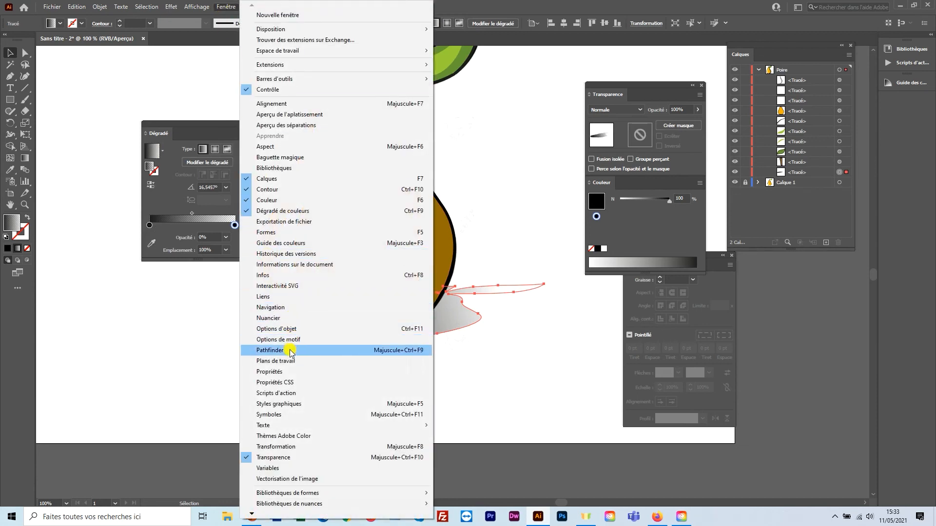
pyautogui.click(288, 371)
pyautogui.moveTo(127, 115); pyautogui.dragTo(220, 176)
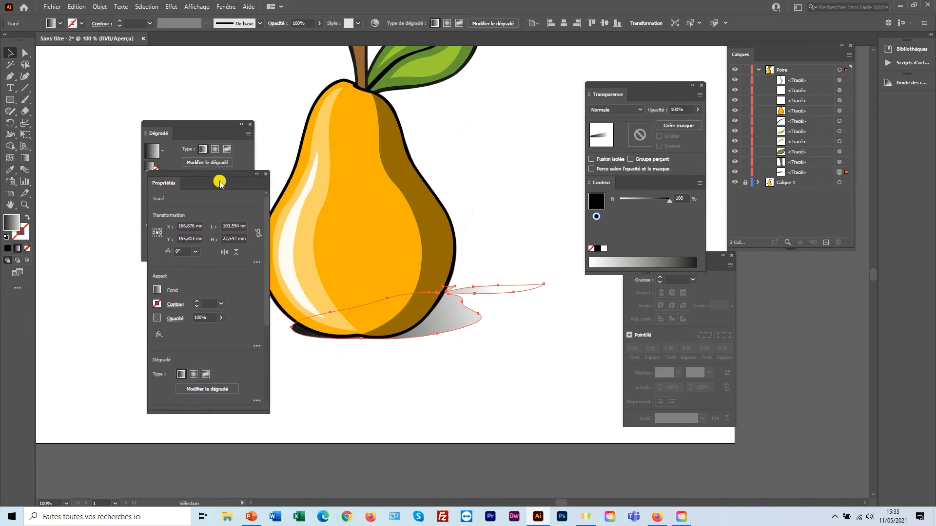
pyautogui.click(158, 337)
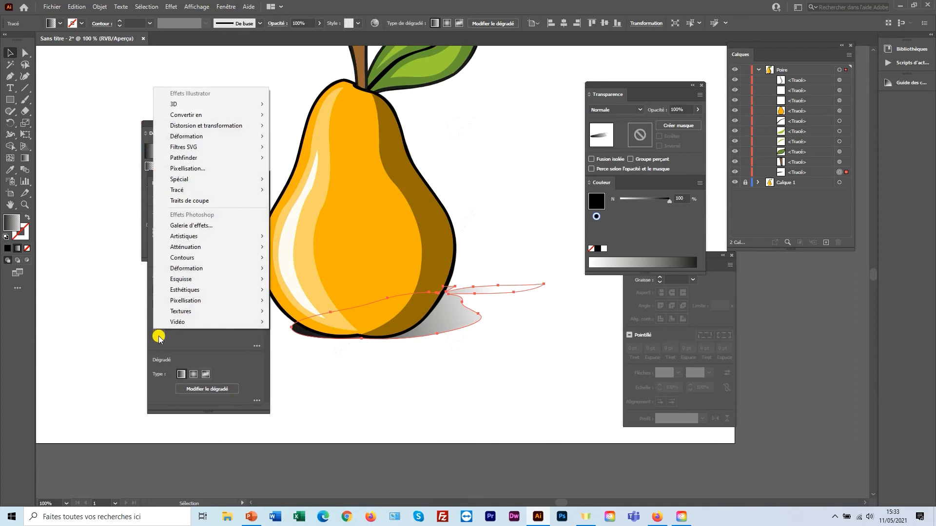
pyautogui.moveTo(216, 246)
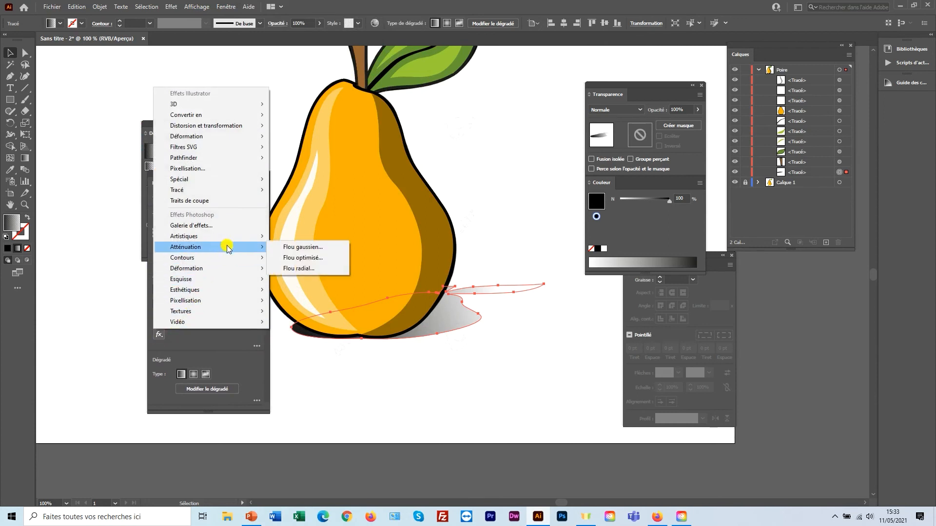
pyautogui.click(304, 248)
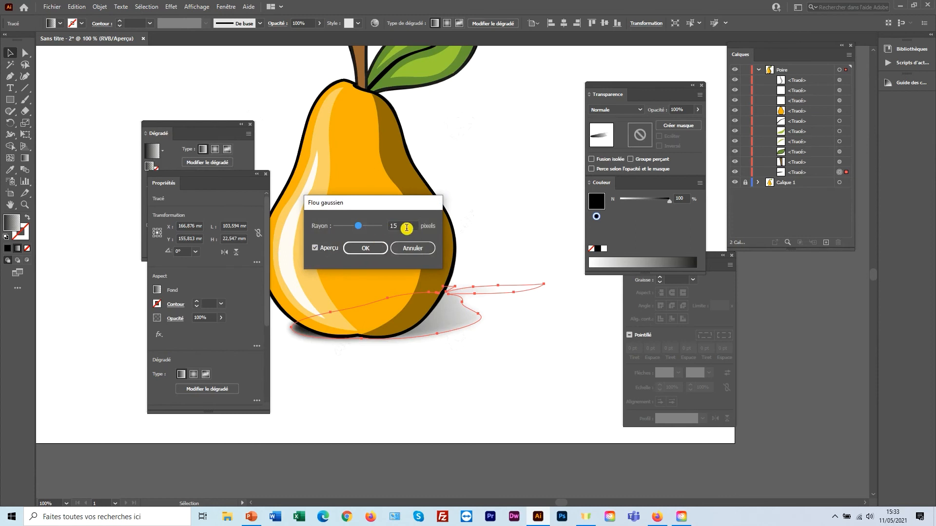
pyautogui.click(376, 249)
pyautogui.click(387, 387)
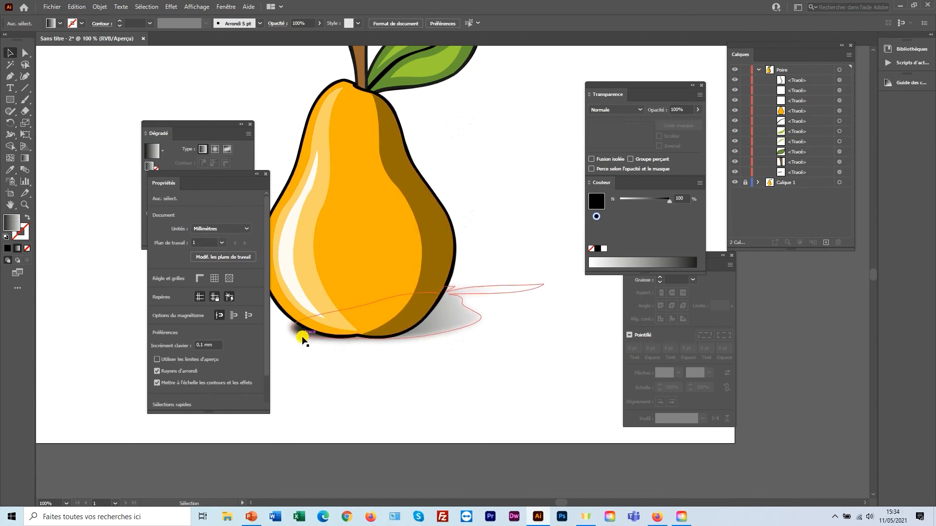
# Show the whole artboard at 66.67% and close the floating Gradient and Properties panels
pyautogui.moveTo(230, 175); pyautogui.dragTo(162, 192)
pyautogui.keyDown('ctrl'); pyautogui.keyDown('alt'); pyautogui.click(454, 247); pyautogui.keyUp('alt'); pyautogui.keyUp('ctrl')
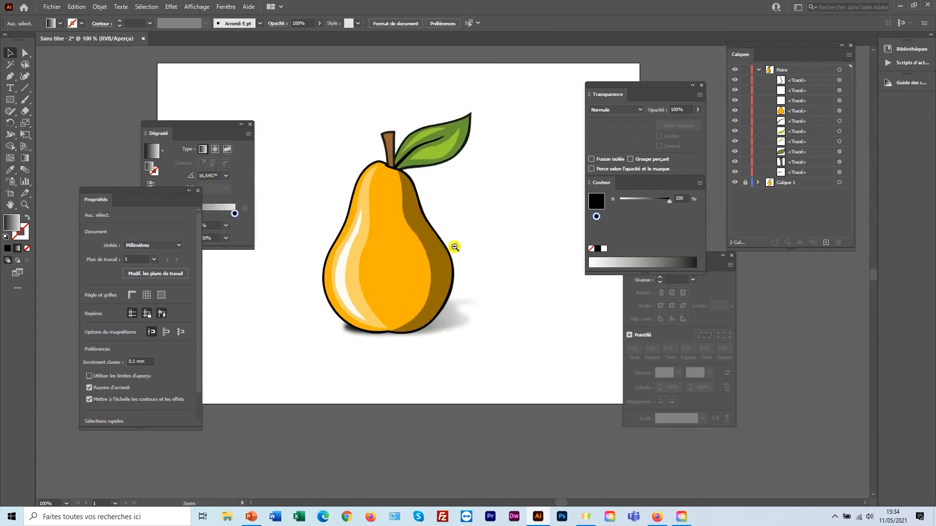
pyautogui.keyDown('ctrl'); pyautogui.keyDown('alt'); pyautogui.click(454, 247); pyautogui.keyUp('alt'); pyautogui.keyUp('ctrl')
pyautogui.keyDown('ctrl'); pyautogui.keyDown('alt'); pyautogui.click(454, 247); pyautogui.keyUp('alt'); pyautogui.keyUp('ctrl')
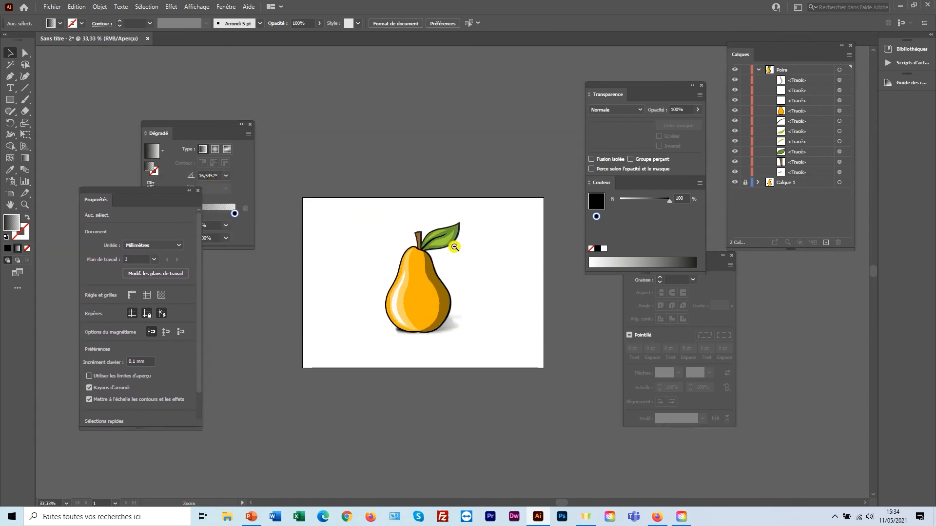
pyautogui.keyDown('ctrl'); pyautogui.click(487, 295); pyautogui.keyUp('ctrl')
pyautogui.keyDown('ctrl'); pyautogui.click(487, 295); pyautogui.keyUp('ctrl')
pyautogui.moveTo(410, 300); pyautogui.dragTo(546, 323)
pyautogui.hotkey('ctrl', 'a')
pyautogui.click(510, 342)
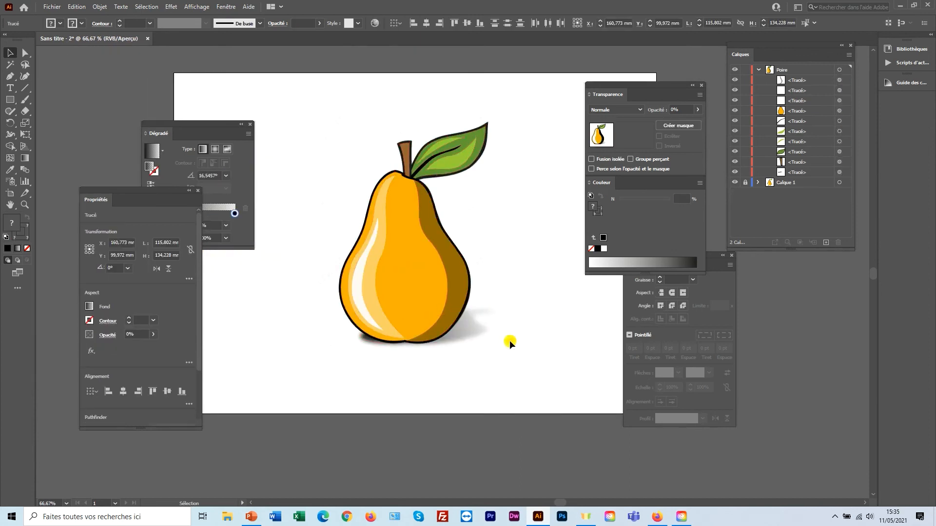
pyautogui.click(250, 124)
pyautogui.click(197, 191)
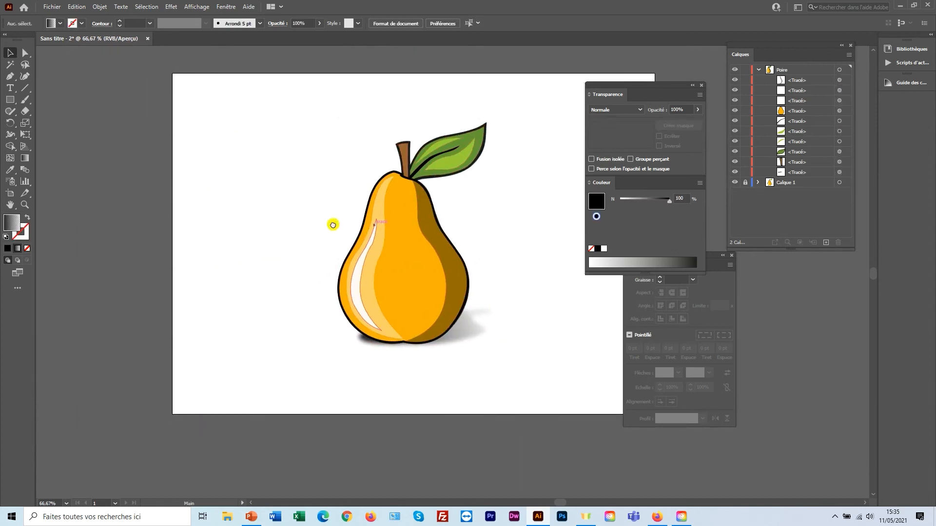
# Select the complete pear with its leaf and shadow and place a copy beside it on the left of the artboard
pyautogui.hscroll(2, 274, 148)
pyautogui.moveTo(273, 116); pyautogui.dragTo(480, 359)
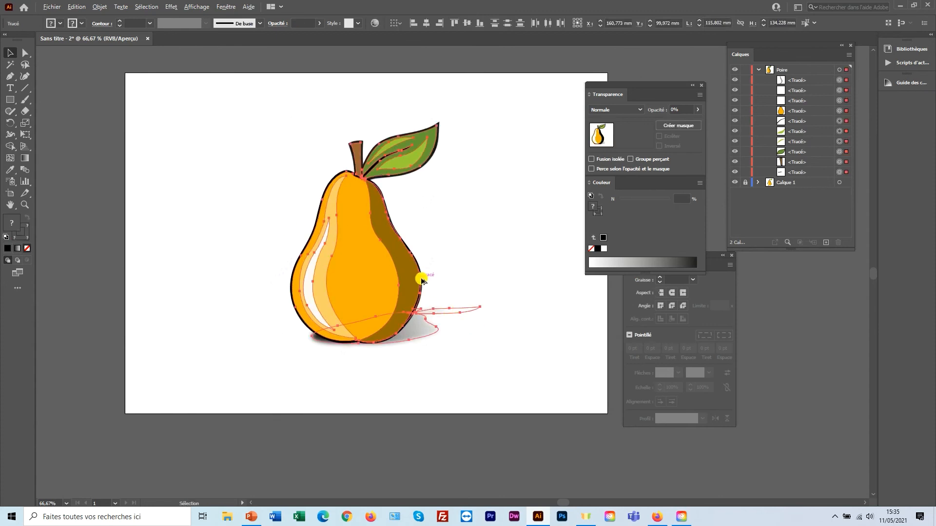
pyautogui.moveTo(420, 279); pyautogui.dragTo(268, 277)
pyautogui.moveTo(346, 115); pyautogui.dragTo(456, 378)
pyautogui.moveTo(416, 341); pyautogui.dragTo(568, 344)
pyautogui.click(468, 393)
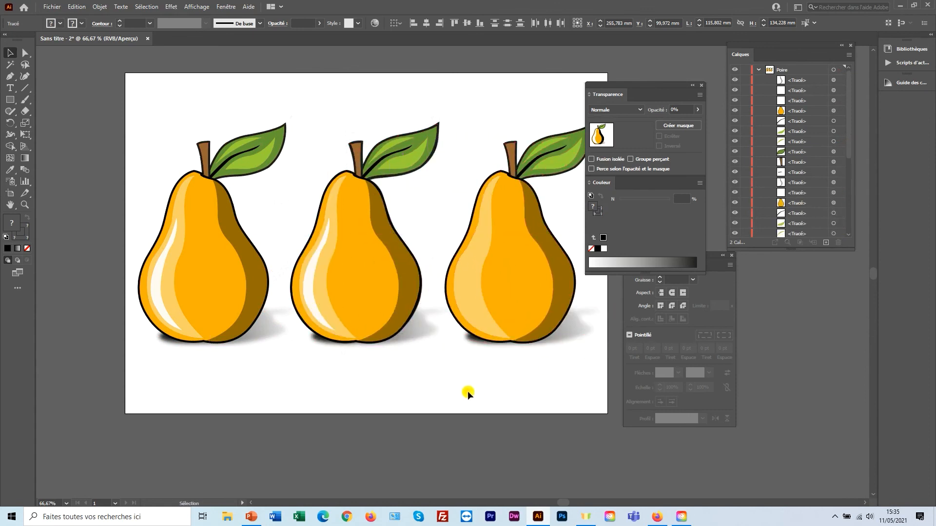
pyautogui.moveTo(398, 374); pyautogui.dragTo(413, 377)
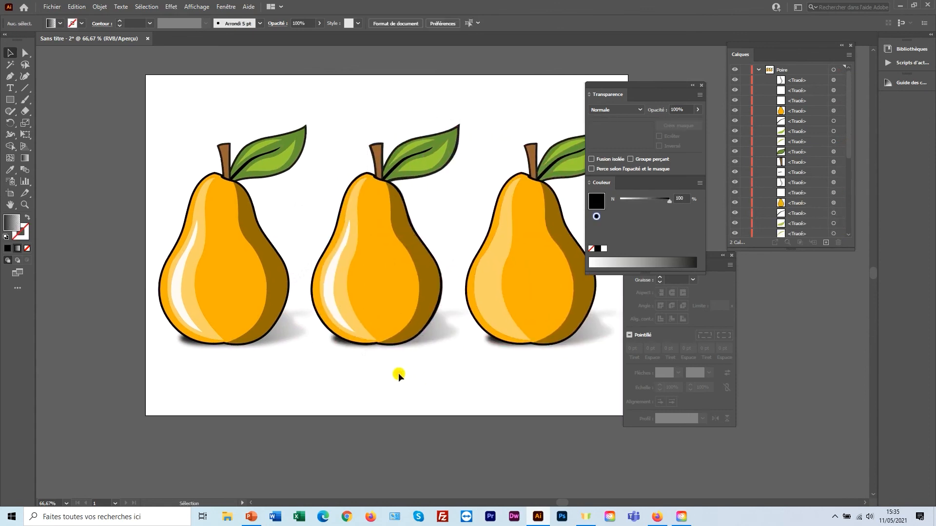
pyautogui.hotkey('ctrl', 'z')
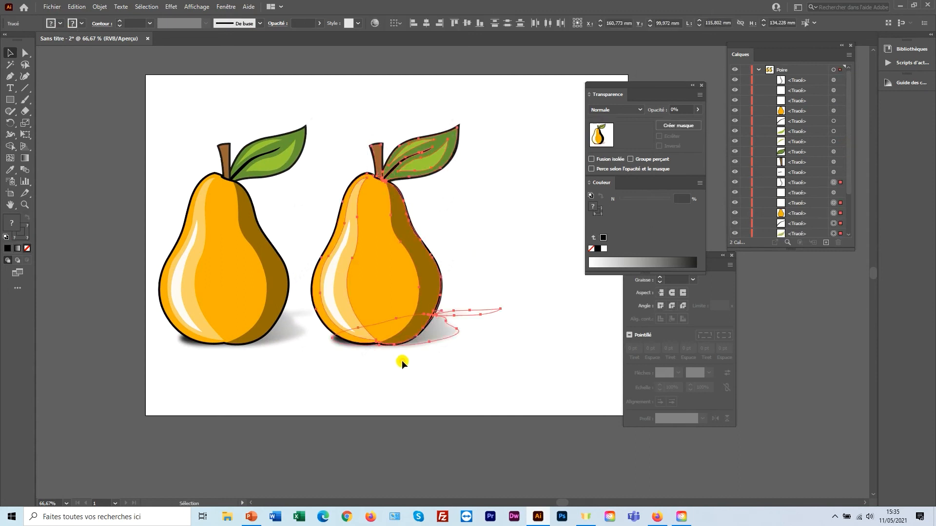
# Duplicate the middle pear with all its parts to the right, level with the others and with equal gaps
pyautogui.click(399, 359)
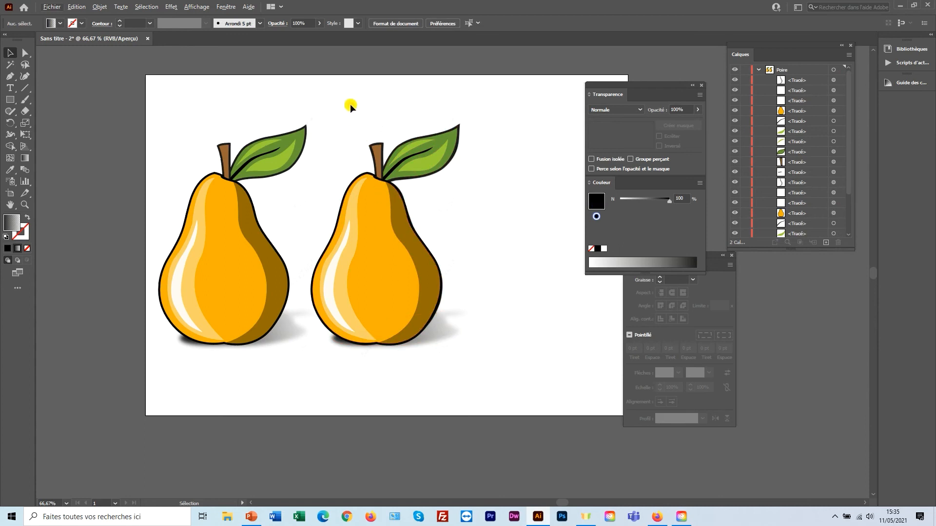
pyautogui.moveTo(391, 242); pyautogui.dragTo(574, 351)
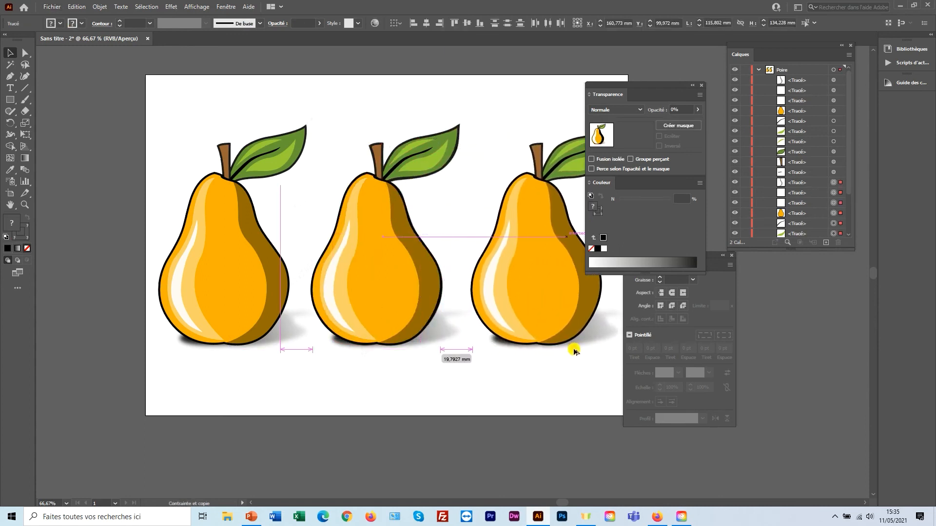
pyautogui.click(414, 374)
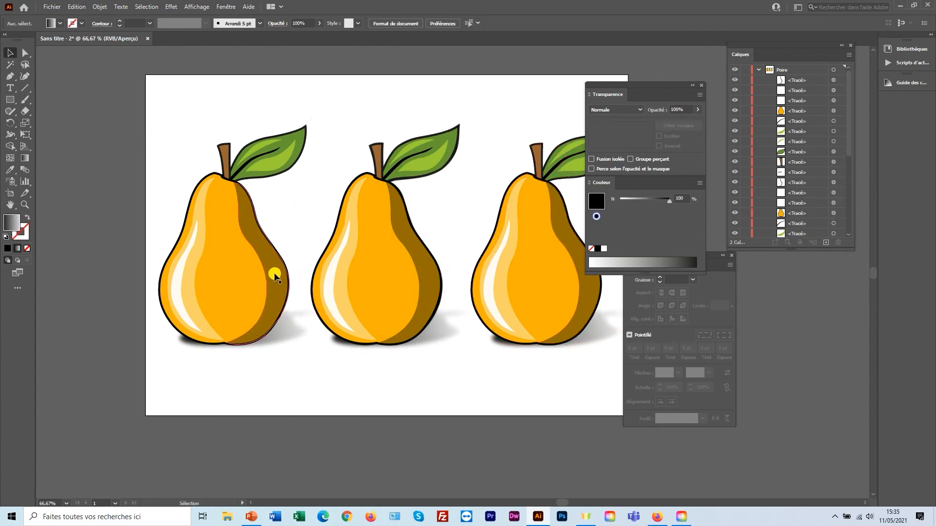
# Recolour the body of the leftmost pear to bright green #03f40e
pyautogui.click(229, 268)
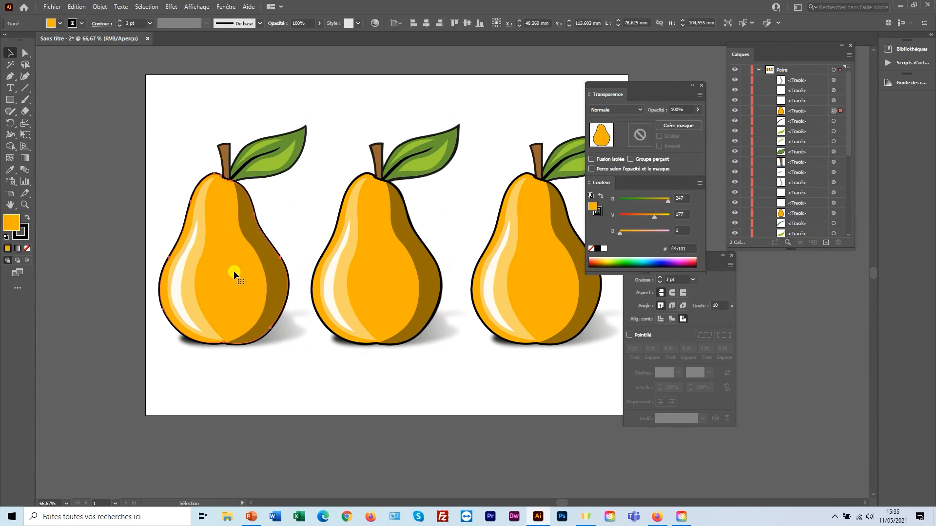
pyautogui.doubleClick(15, 226)
pyautogui.click(277, 223)
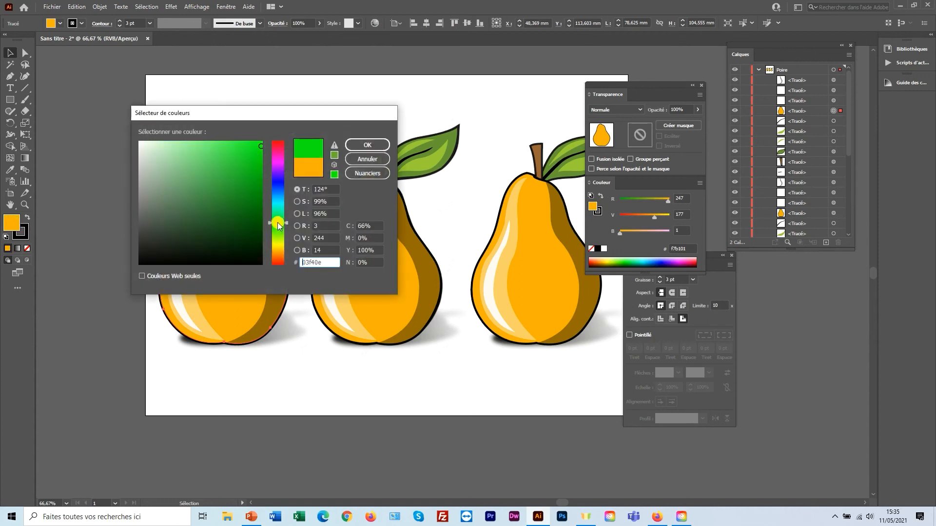
pyautogui.click(373, 145)
# Recolour the body of the rightmost pear to blue #0365f4 and deselect it
pyautogui.click(529, 279)
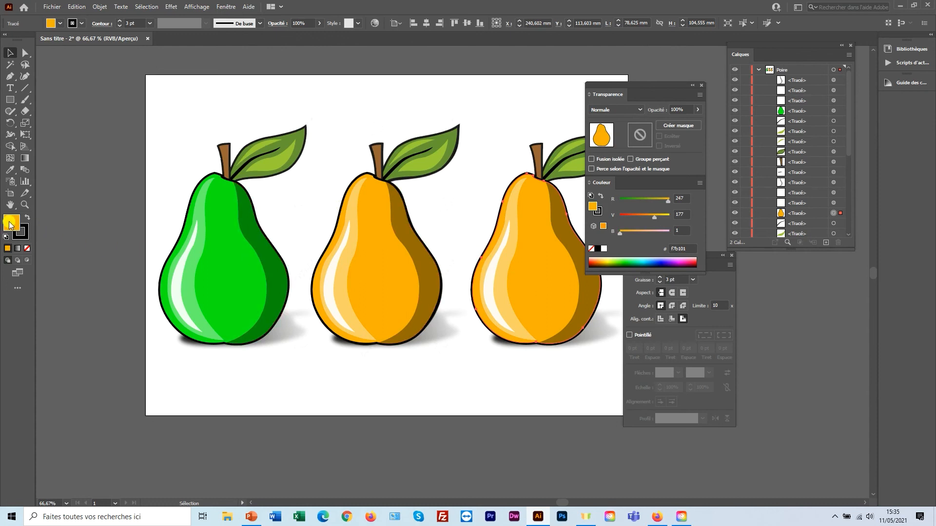
pyautogui.doubleClick(10, 225)
pyautogui.click(278, 190)
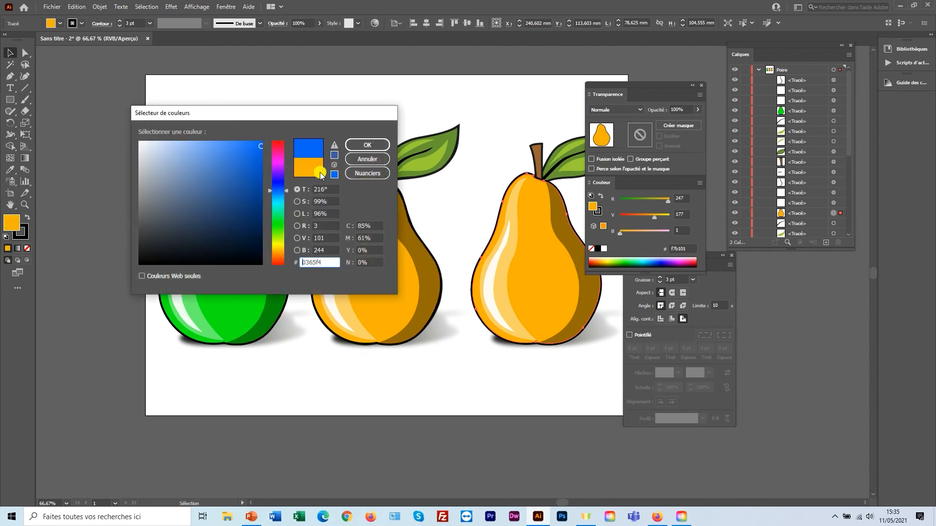
pyautogui.click(375, 146)
pyautogui.click(423, 398)
pyautogui.moveTo(423, 397); pyautogui.dragTo(355, 393)
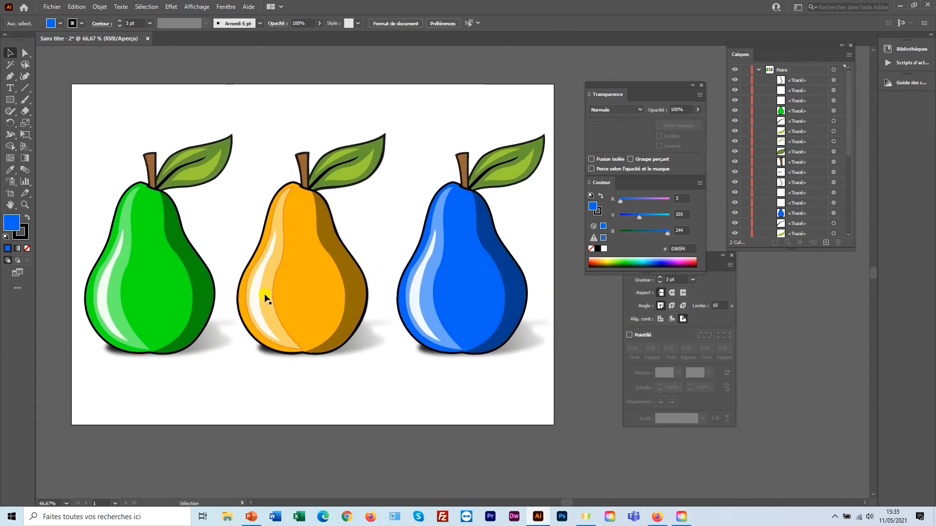
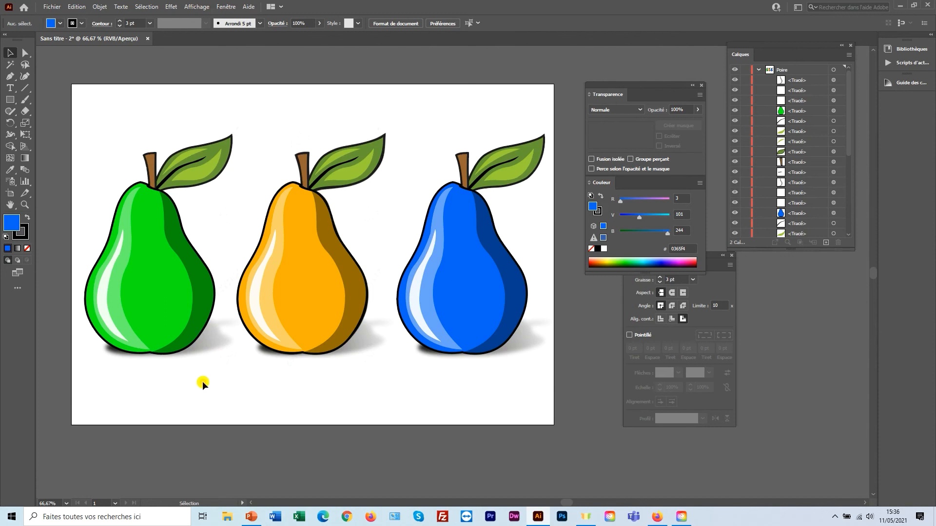
# Draw a horizontal rectangle about 266 by 13.5 mm below the three pears and remove its stroke
pyautogui.click(9, 100)
pyautogui.moveTo(92, 376); pyautogui.dragTo(524, 399)
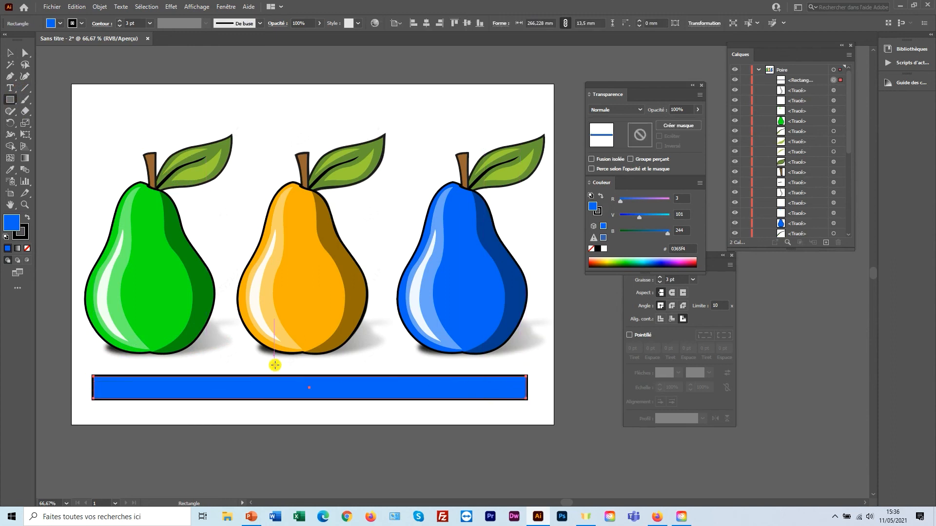
pyautogui.click(25, 237)
pyautogui.click(27, 248)
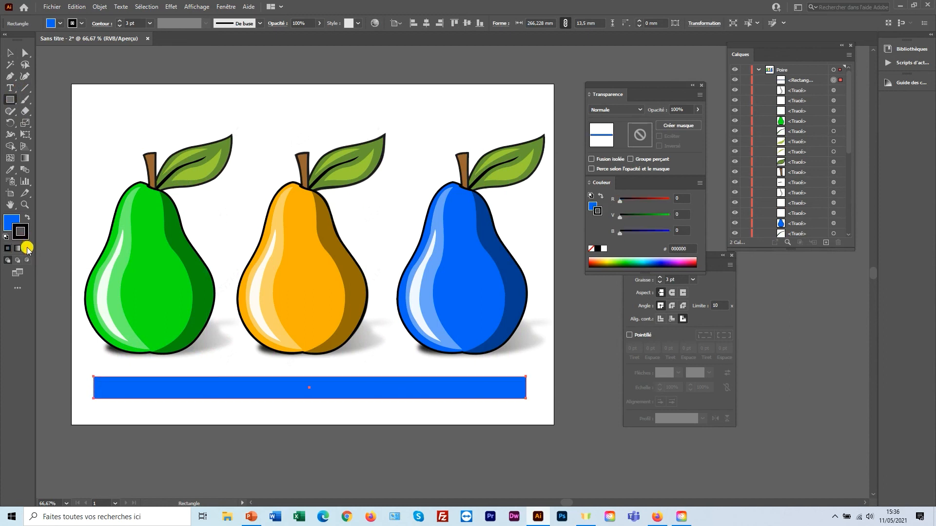
pyautogui.click(9, 225)
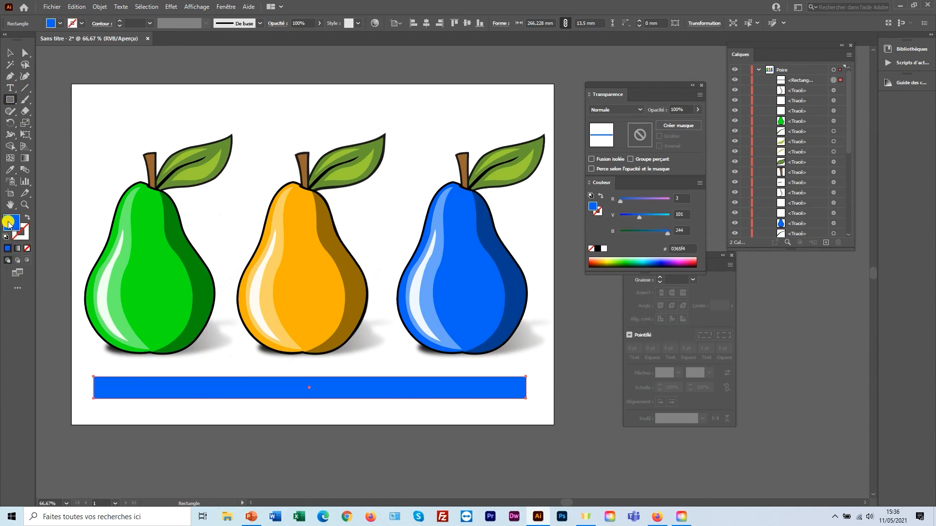
# Fill the bar with the black linear gradient, set its end stop to 100% opacity and add a stop midway
pyautogui.click(17, 248)
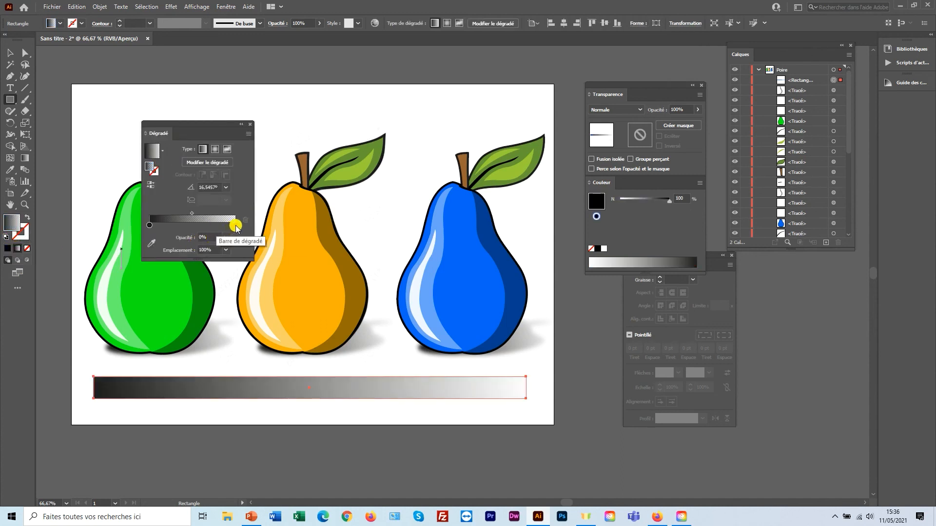
pyautogui.click(226, 237)
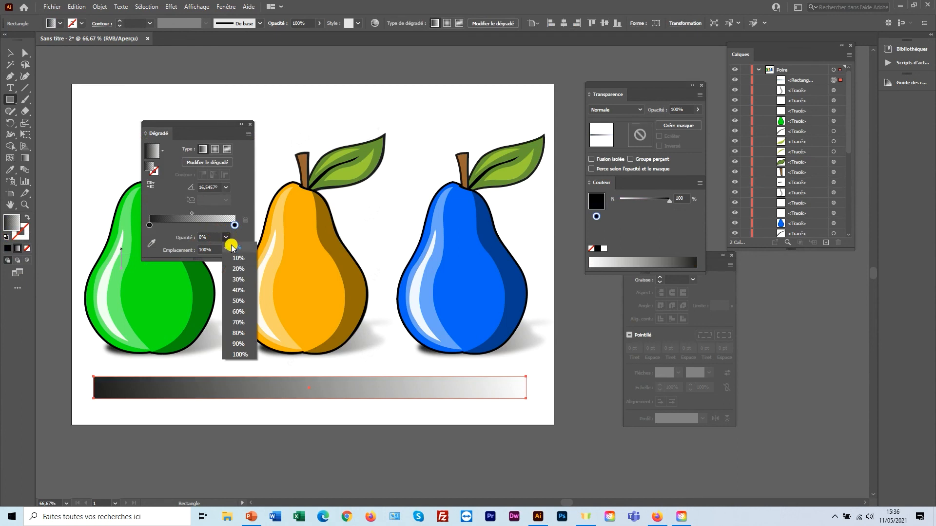
pyautogui.click(241, 353)
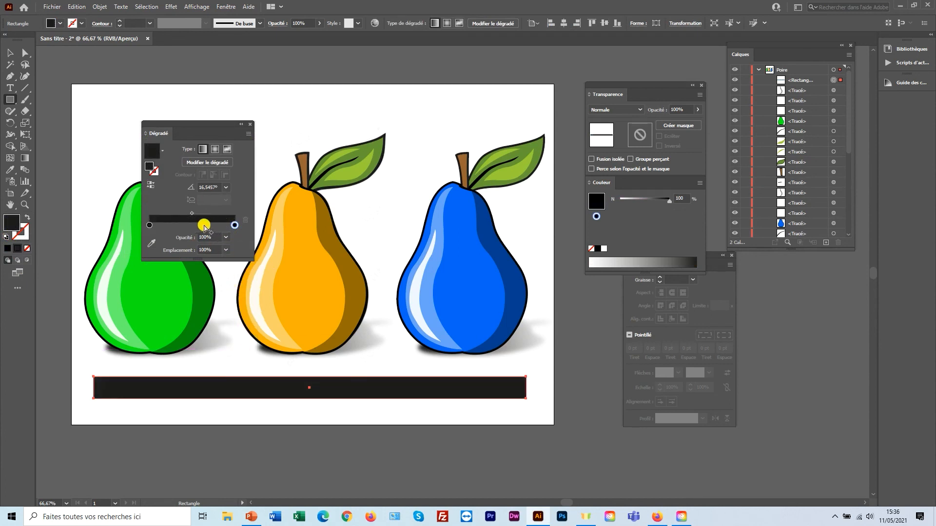
pyautogui.click(191, 225)
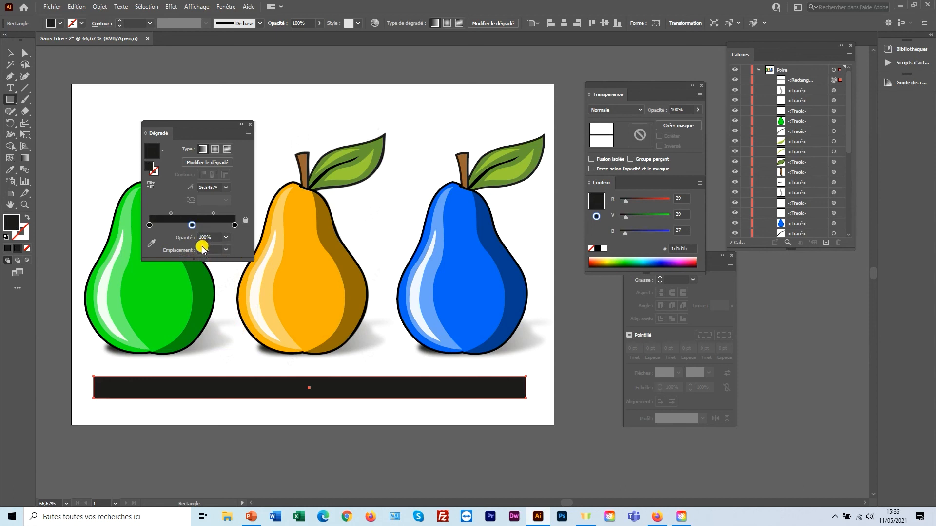
# Set the opacity of both outer gradient stops to 0% so the bar fades out at each end
pyautogui.click(236, 226)
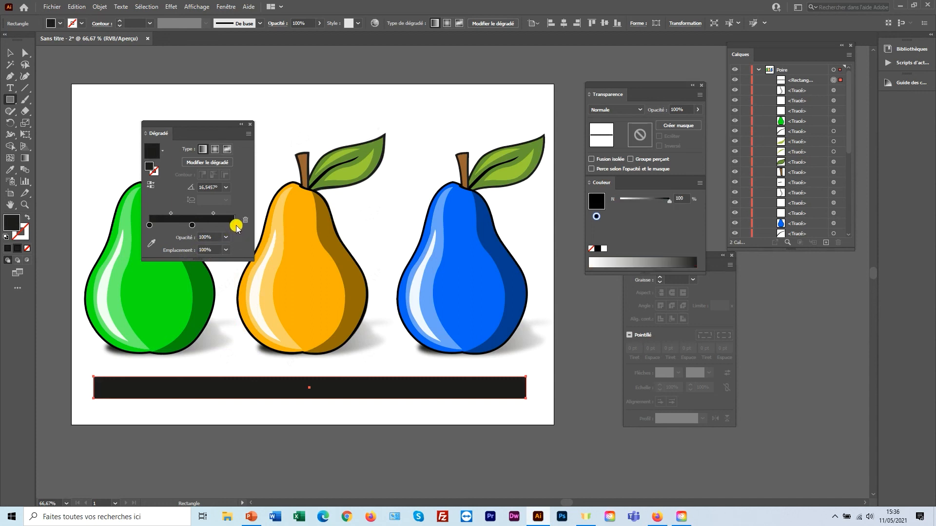
pyautogui.click(226, 238)
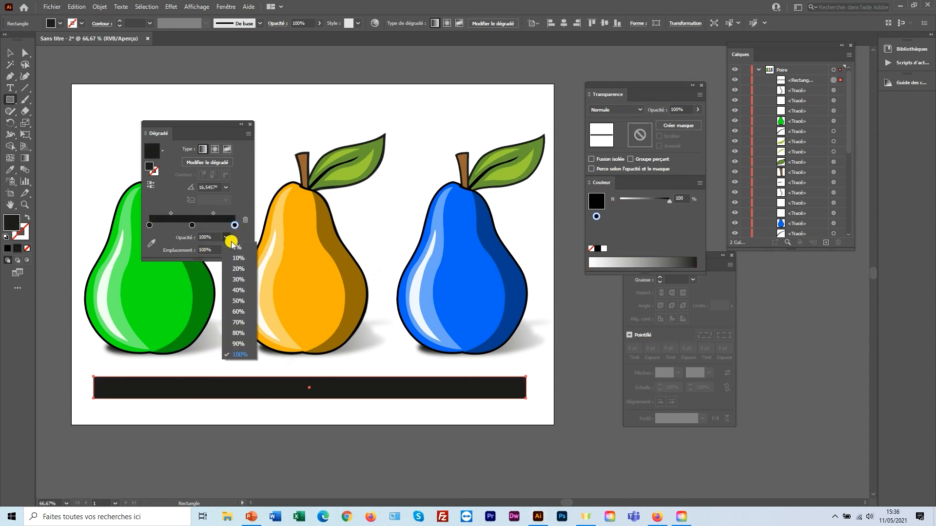
pyautogui.click(229, 247)
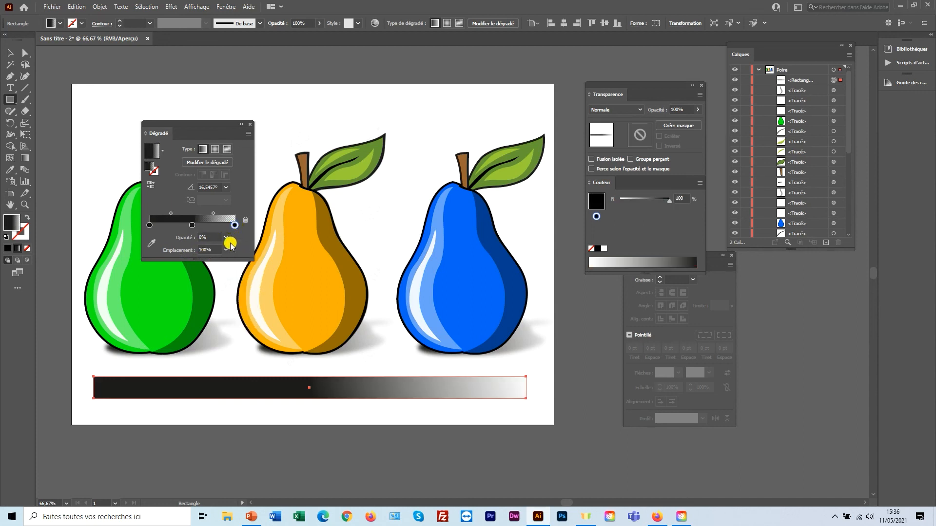
pyautogui.click(149, 225)
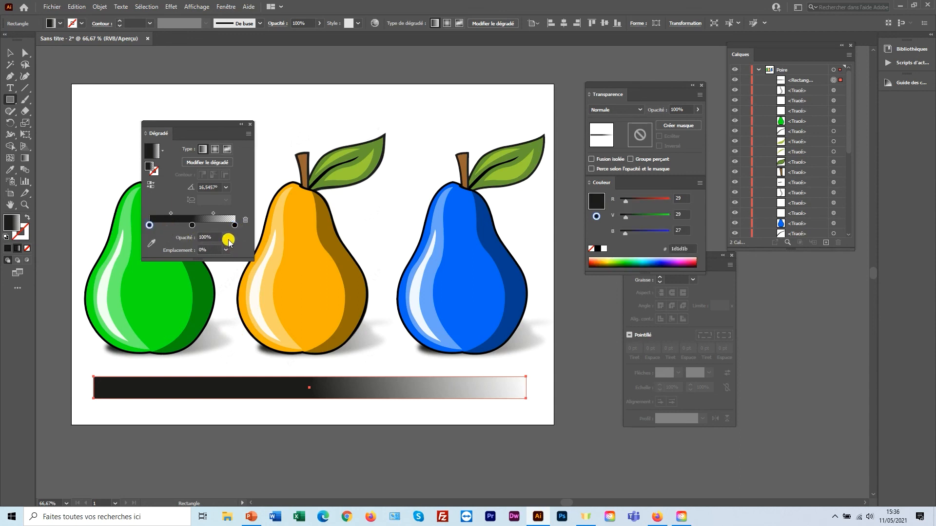
pyautogui.click(227, 238)
pyautogui.click(230, 246)
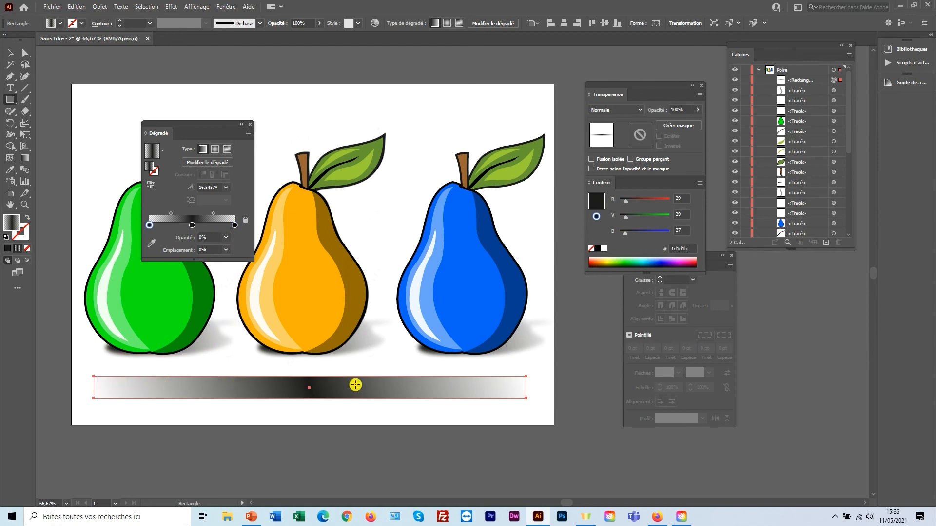
# Flatten the gradient bar into a thin line with Free Transform and move it up to the base of the pears
pyautogui.click(26, 137)
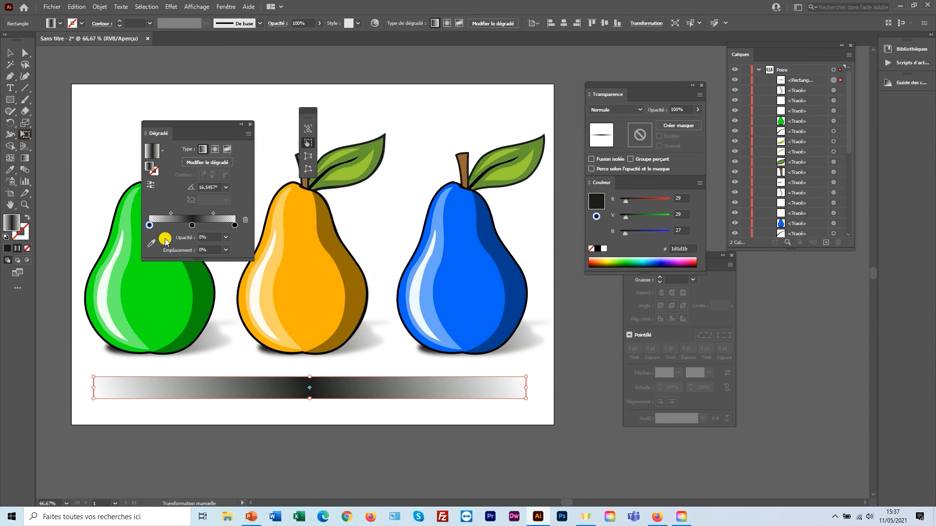
pyautogui.moveTo(310, 400); pyautogui.dragTo(310, 380)
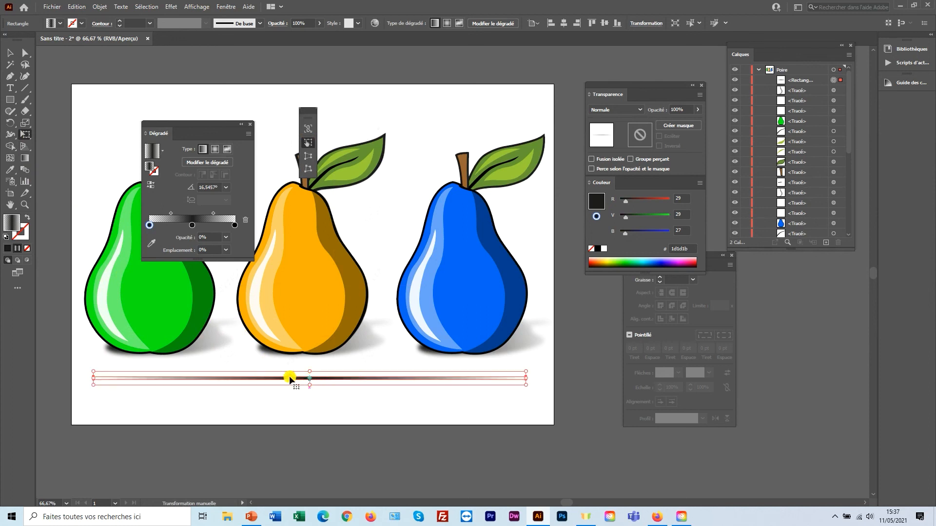
pyautogui.click(10, 53)
pyautogui.click(81, 146)
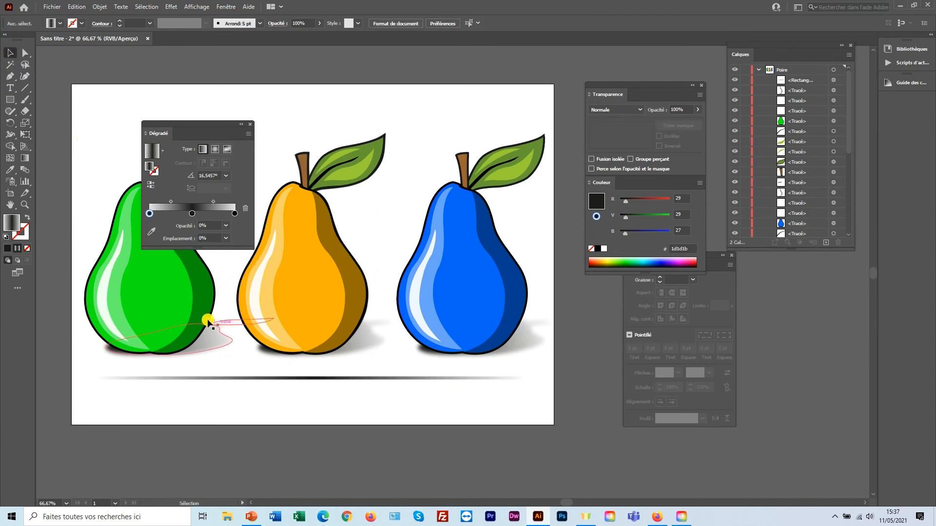
pyautogui.moveTo(312, 378); pyautogui.dragTo(310, 353)
pyautogui.click(297, 387)
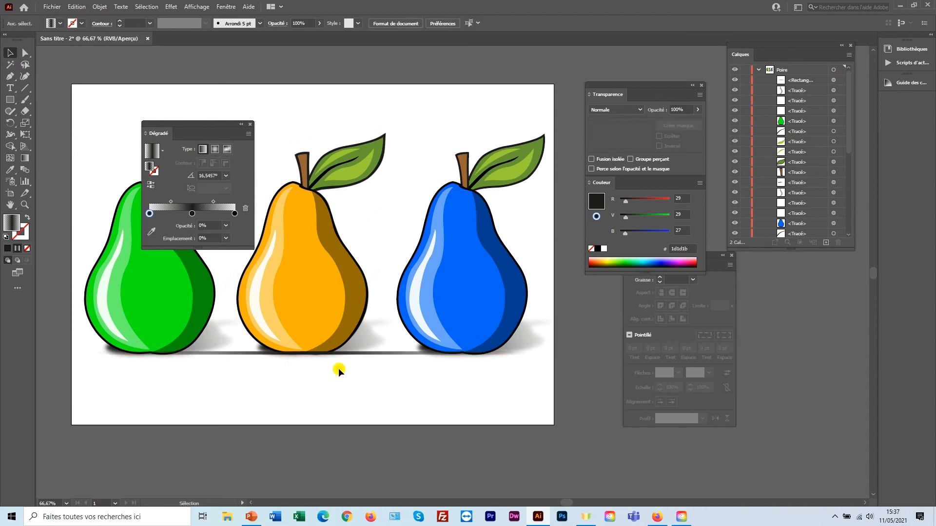
# Widen the thin line equally on both sides until it extends past the artboard edges, and deselect it
pyautogui.click(361, 354)
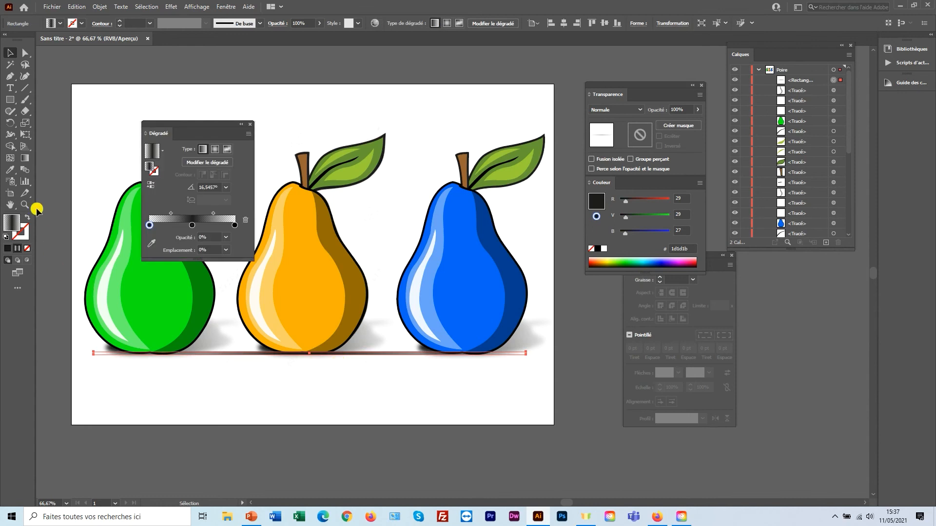
pyautogui.click(26, 133)
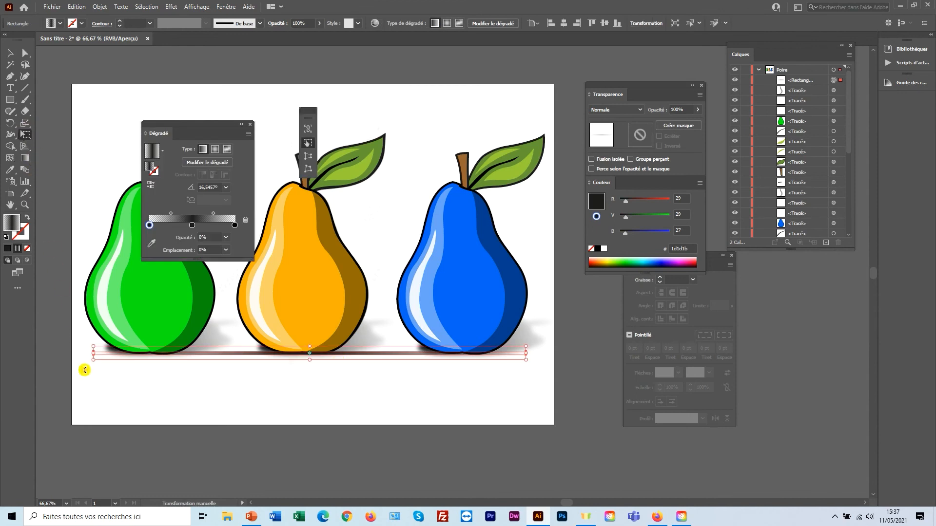
pyautogui.moveTo(93, 354); pyautogui.dragTo(57, 352)
pyautogui.click(10, 53)
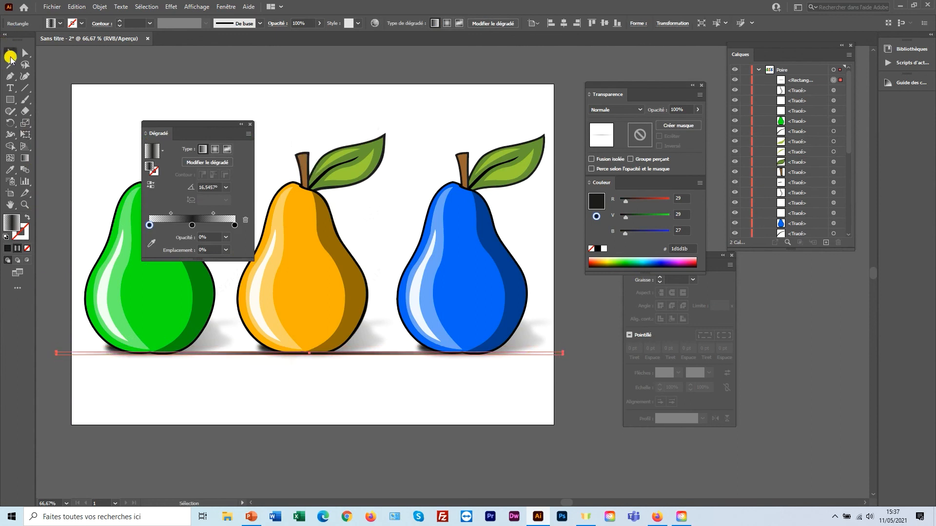
pyautogui.click(103, 123)
pyautogui.press('space')
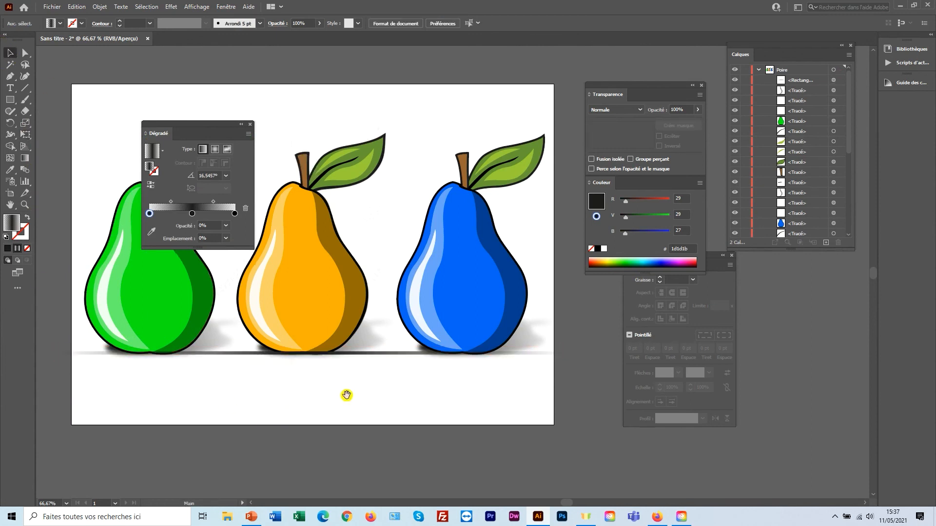
# Move the ground line to the bottom of the Poire layer, behind all the pears, and deselect it
pyautogui.click(388, 352)
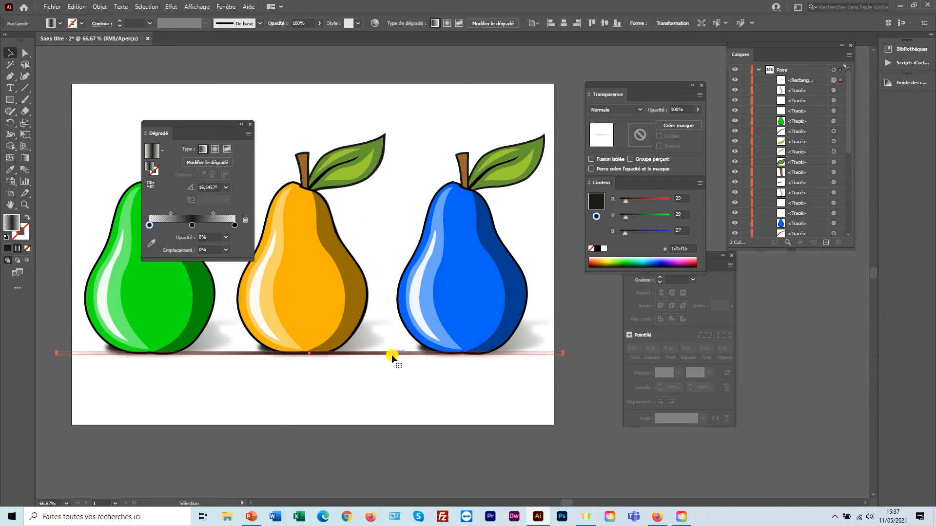
pyautogui.click(805, 82)
pyautogui.moveTo(804, 81); pyautogui.dragTo(806, 227)
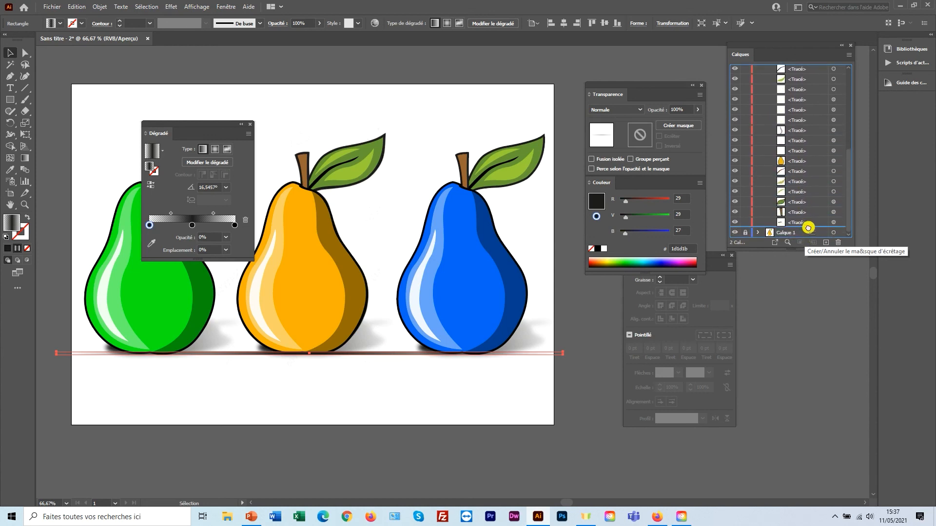
pyautogui.click(476, 396)
# Nudge the ground line slightly down beneath the pears
pyautogui.click(328, 365)
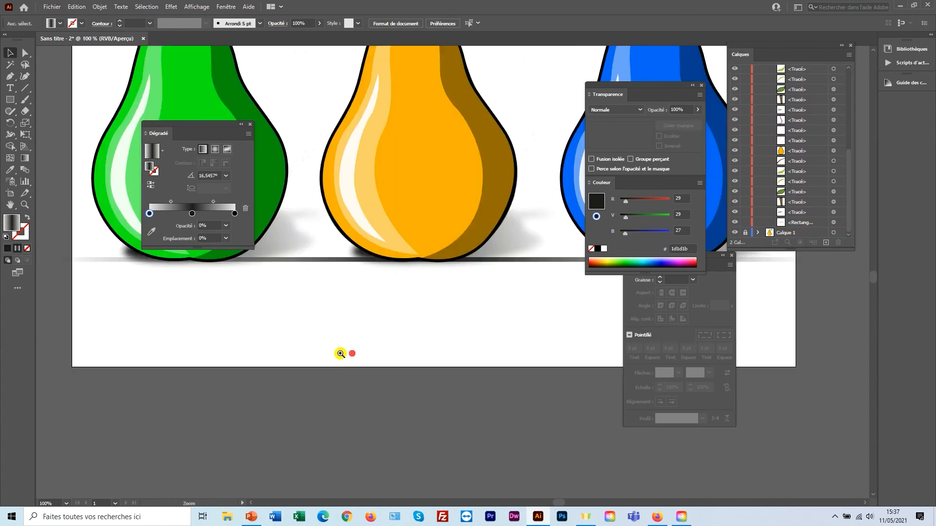
pyautogui.click(417, 280)
pyautogui.click(332, 244)
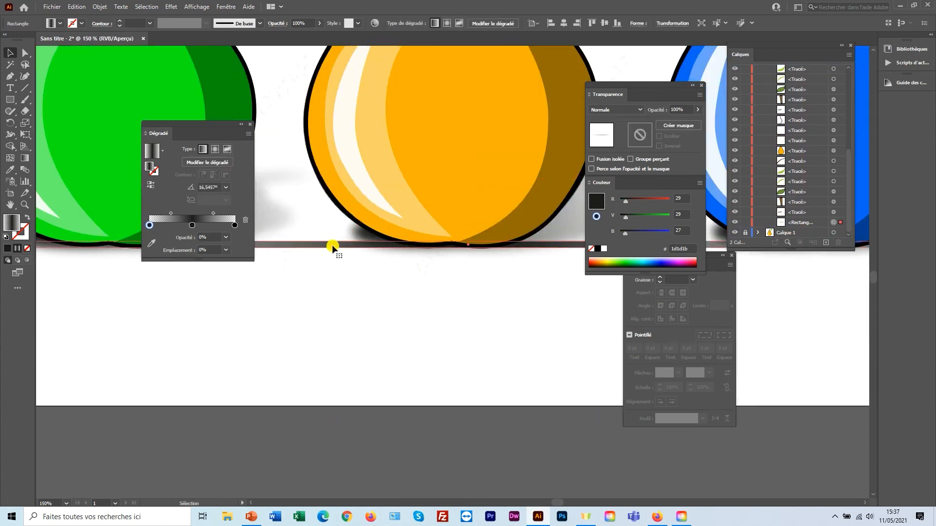
pyautogui.press('Down')
pyautogui.press('Down')
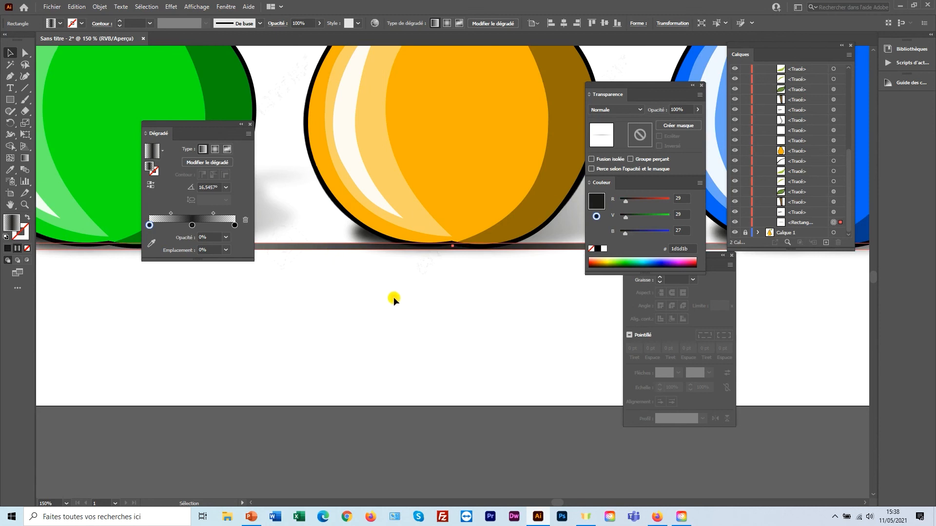
# Set the ground line's opacity to 70% and deselect it
pyautogui.keyDown('ctrl'); pyautogui.keyDown('alt'); pyautogui.click(501, 292); pyautogui.keyUp('alt'); pyautogui.keyUp('ctrl')
pyautogui.keyDown('ctrl'); pyautogui.keyDown('alt'); pyautogui.click(502, 292); pyautogui.keyUp('alt'); pyautogui.keyUp('ctrl')
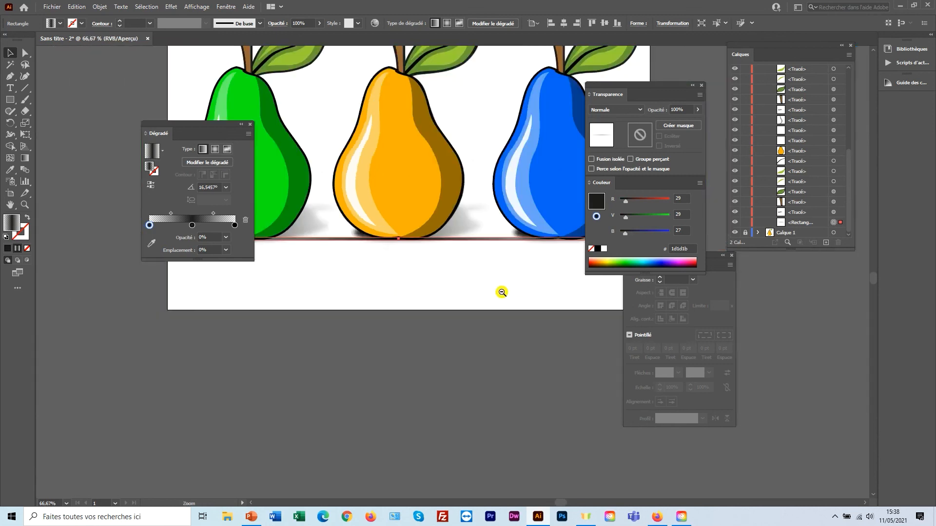
pyautogui.moveTo(482, 273); pyautogui.dragTo(479, 327)
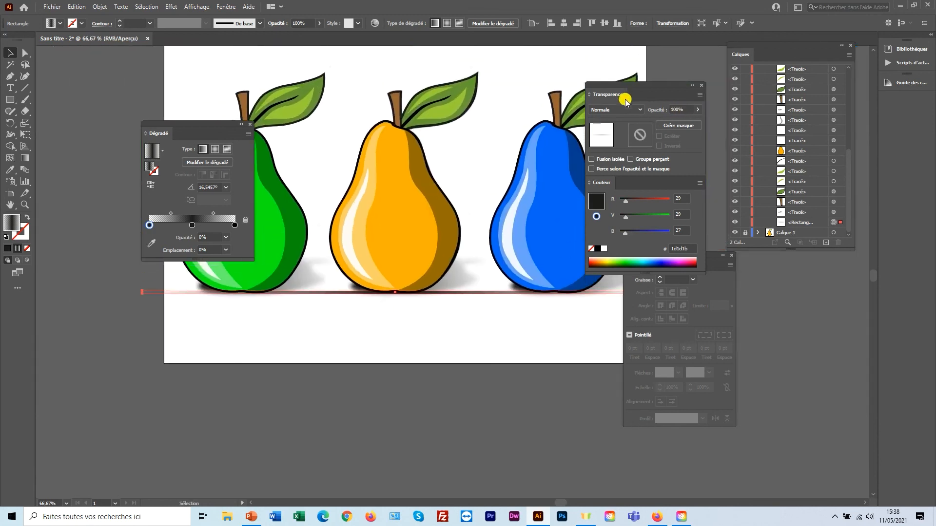
pyautogui.click(676, 110)
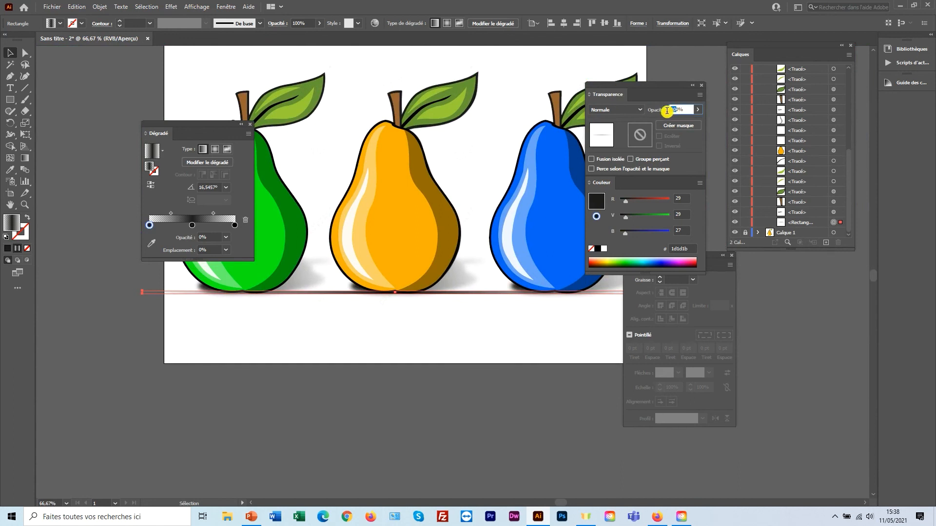
pyautogui.press('Return')
pyautogui.click(438, 328)
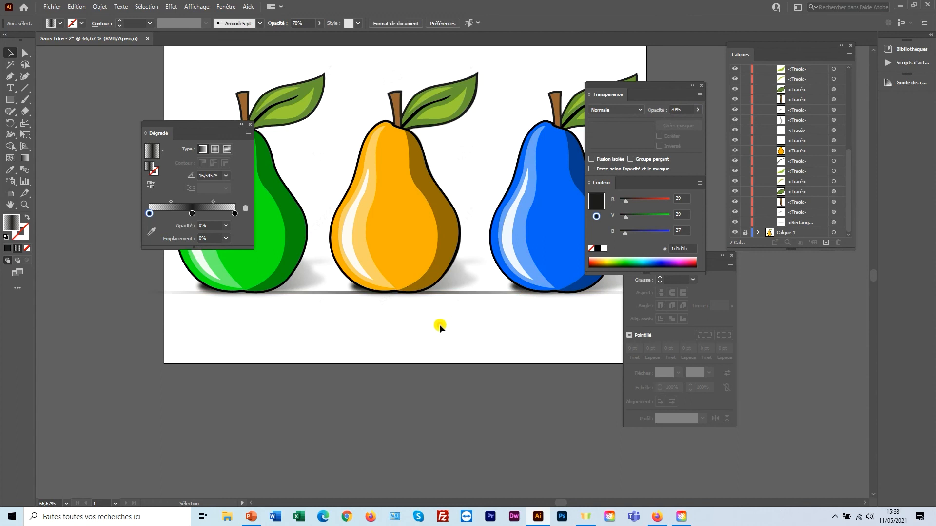
# Draw a large rectangle about 362 by 215 mm over the pears, overlapping the artboard's upper and side edges
pyautogui.keyDown('ctrl'); pyautogui.keyDown('alt'); pyautogui.click(442, 321); pyautogui.keyUp('alt'); pyautogui.keyUp('ctrl')
pyautogui.moveTo(470, 276); pyautogui.dragTo(428, 381)
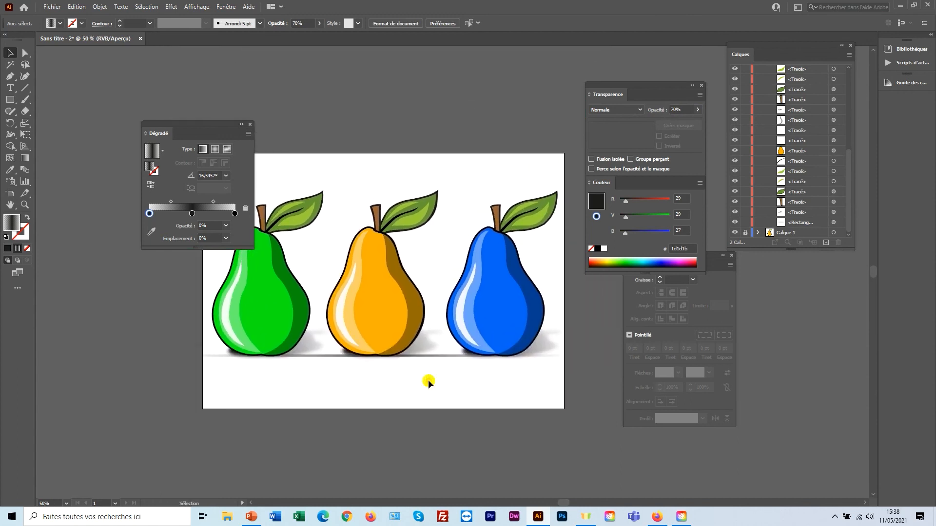
pyautogui.moveTo(221, 126); pyautogui.dragTo(127, 113)
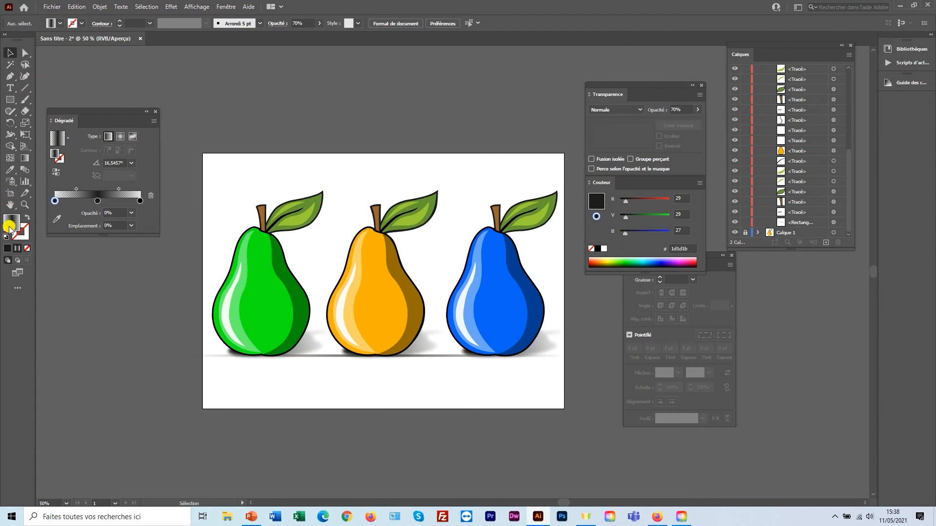
pyautogui.click(10, 101)
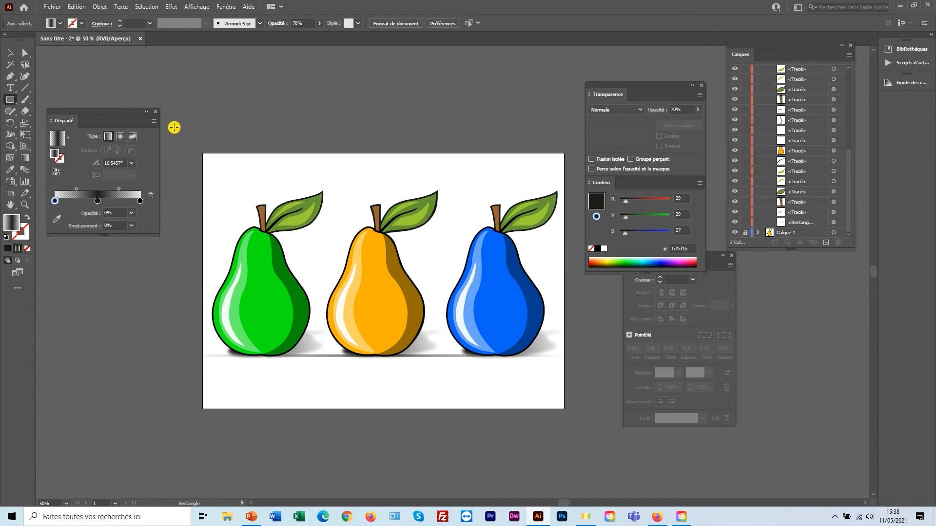
pyautogui.keyDown('ctrl'); pyautogui.keyDown('alt'); pyautogui.click(195, 134); pyautogui.keyUp('alt'); pyautogui.keyUp('ctrl')
pyautogui.moveTo(393, 233); pyautogui.dragTo(268, 188)
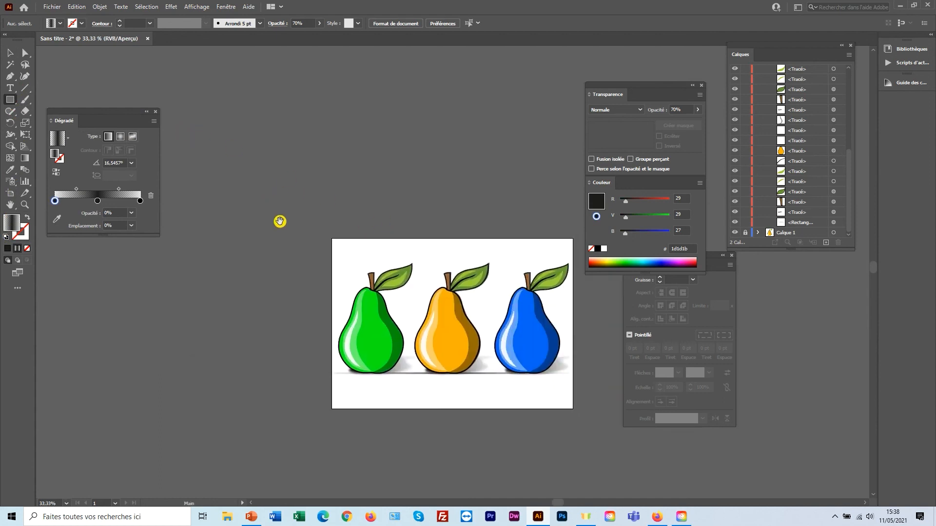
pyautogui.moveTo(300, 218); pyautogui.dragTo(593, 391)
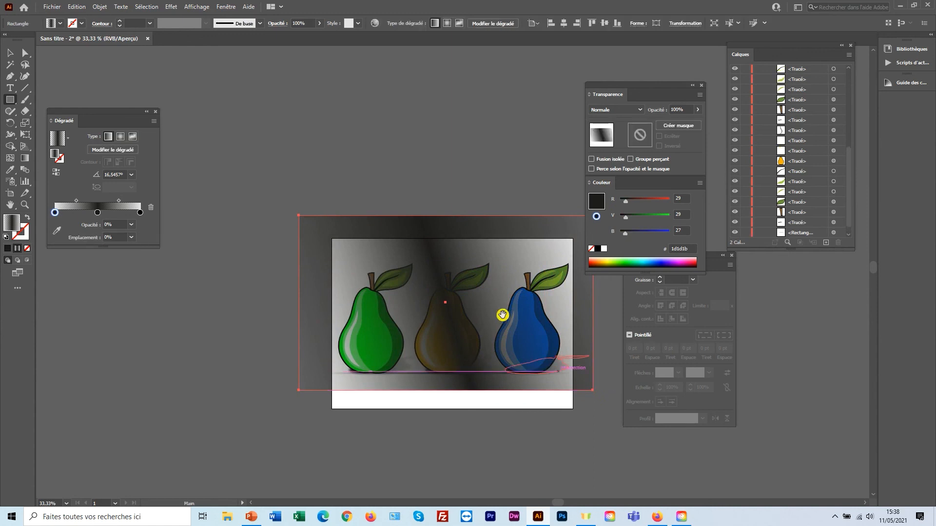
pyautogui.moveTo(503, 317); pyautogui.dragTo(355, 305)
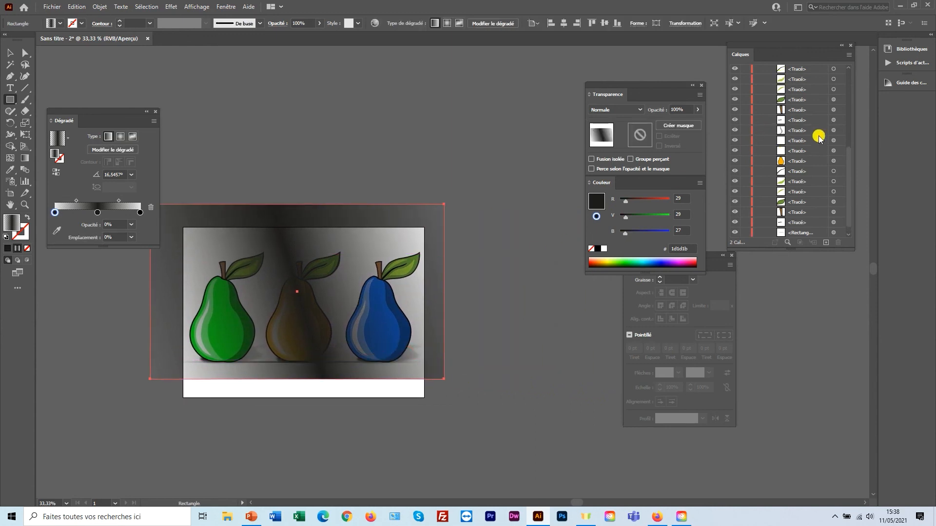
# Move the large rectangle to the bottom of the Poire layer, behind the pears and the ground line
pyautogui.scroll(5, 817, 131)
pyautogui.click(811, 80)
pyautogui.moveTo(812, 80); pyautogui.dragTo(813, 224)
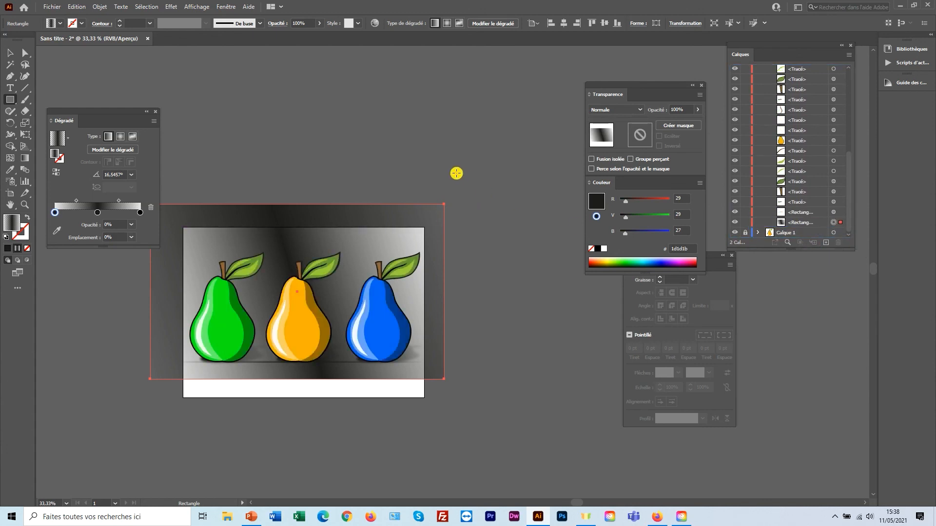
# Replace the large background rectangle's gradient with a solid turquoise fill, colour 00c6c6, and deselect the rectangle
pyautogui.hotkey('ctrl', '+')
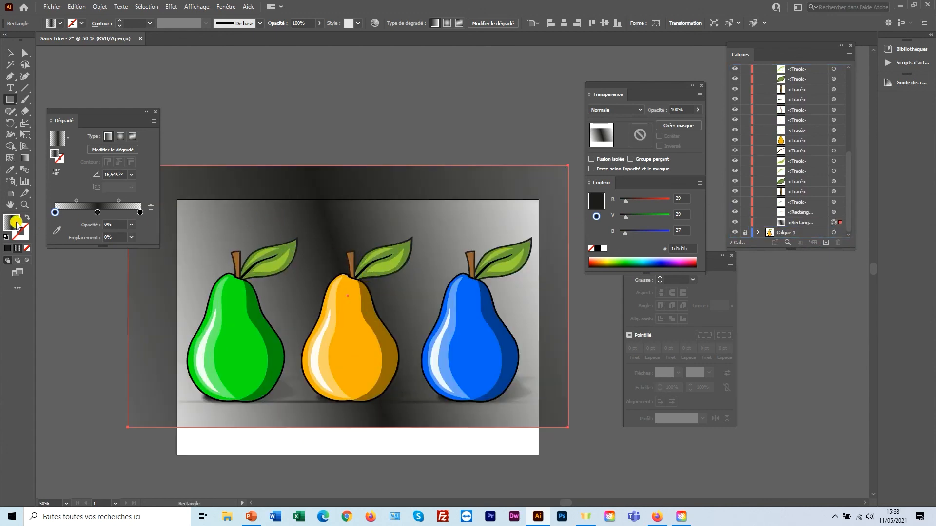
pyautogui.click(6, 249)
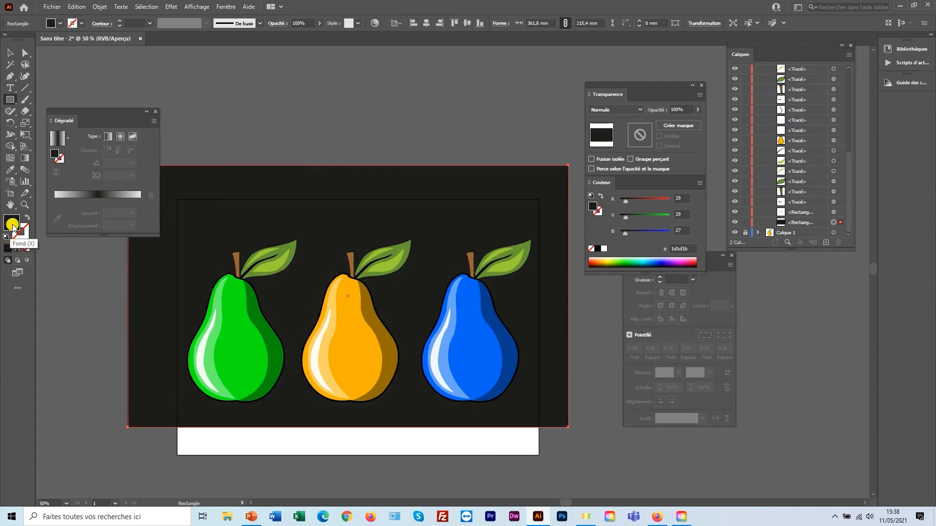
pyautogui.doubleClick(12, 225)
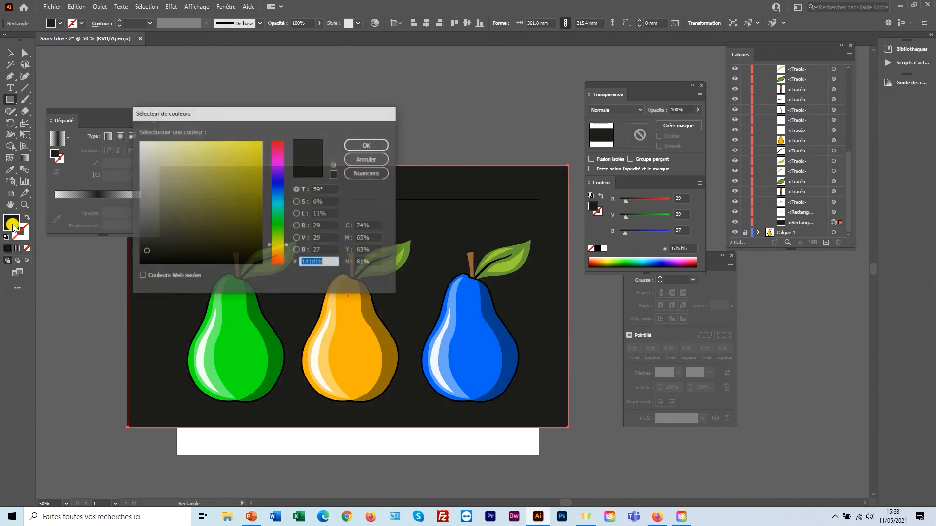
pyautogui.click(277, 206)
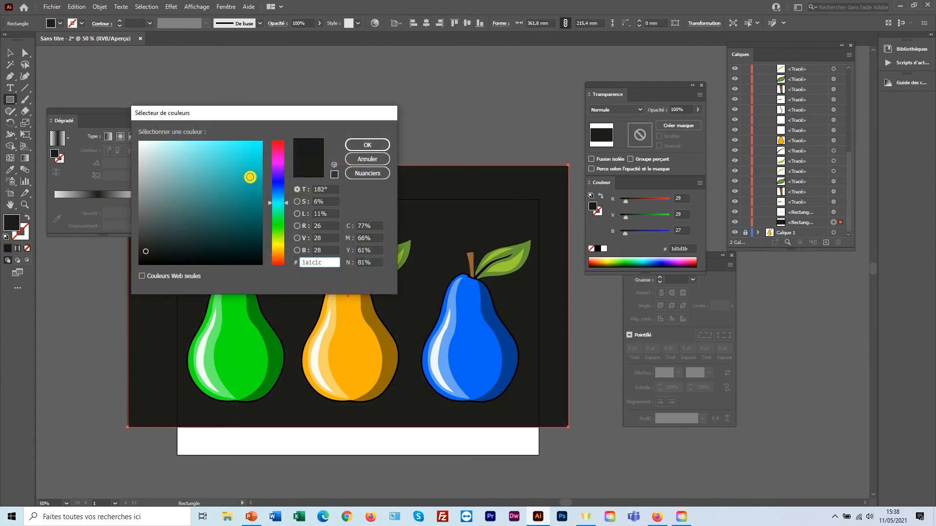
pyautogui.click(265, 169)
pyautogui.click(368, 145)
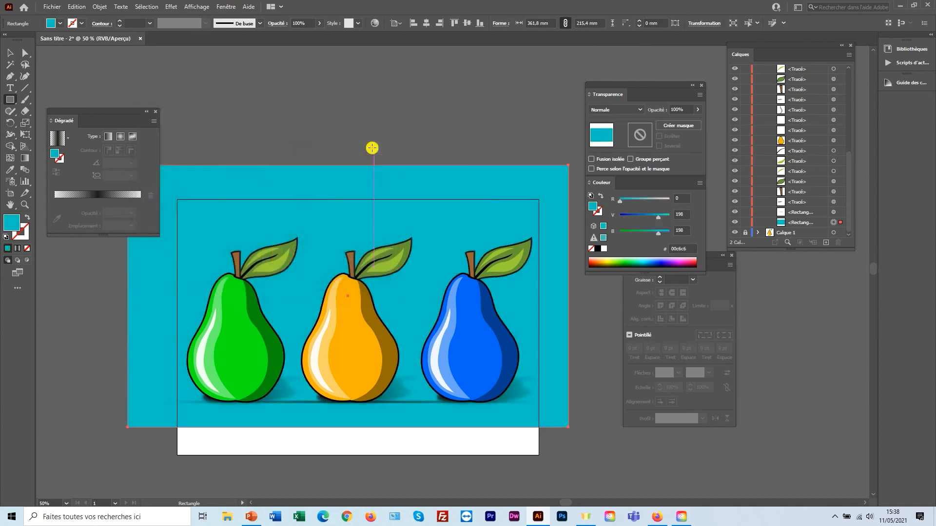
pyautogui.click(10, 53)
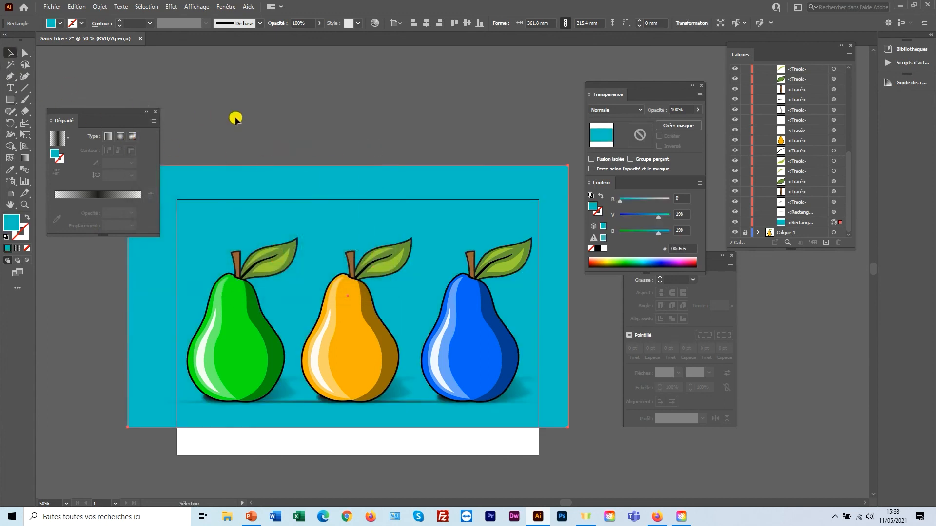
pyautogui.click(272, 132)
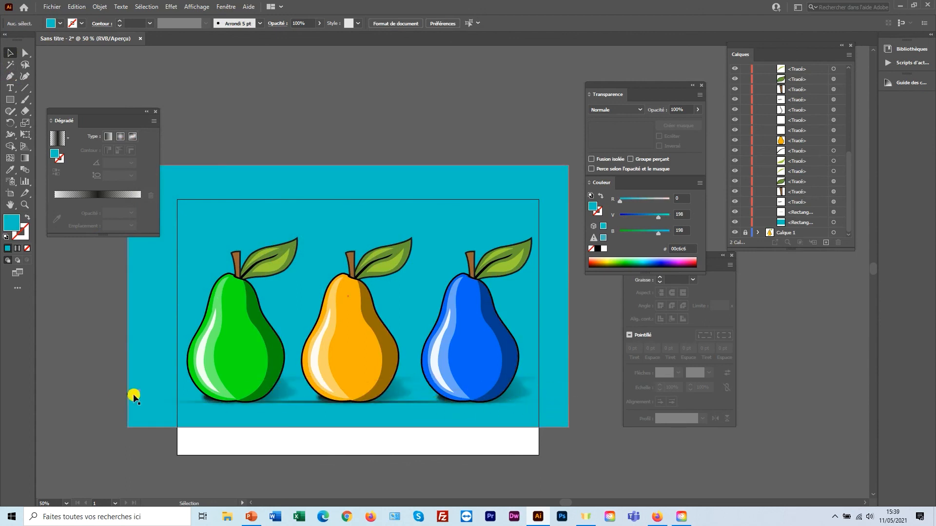
pyautogui.press('space')
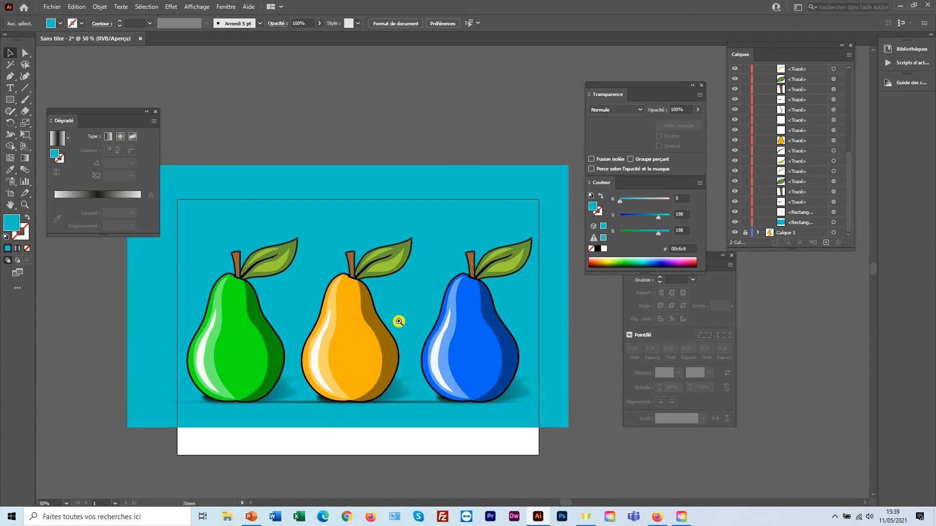